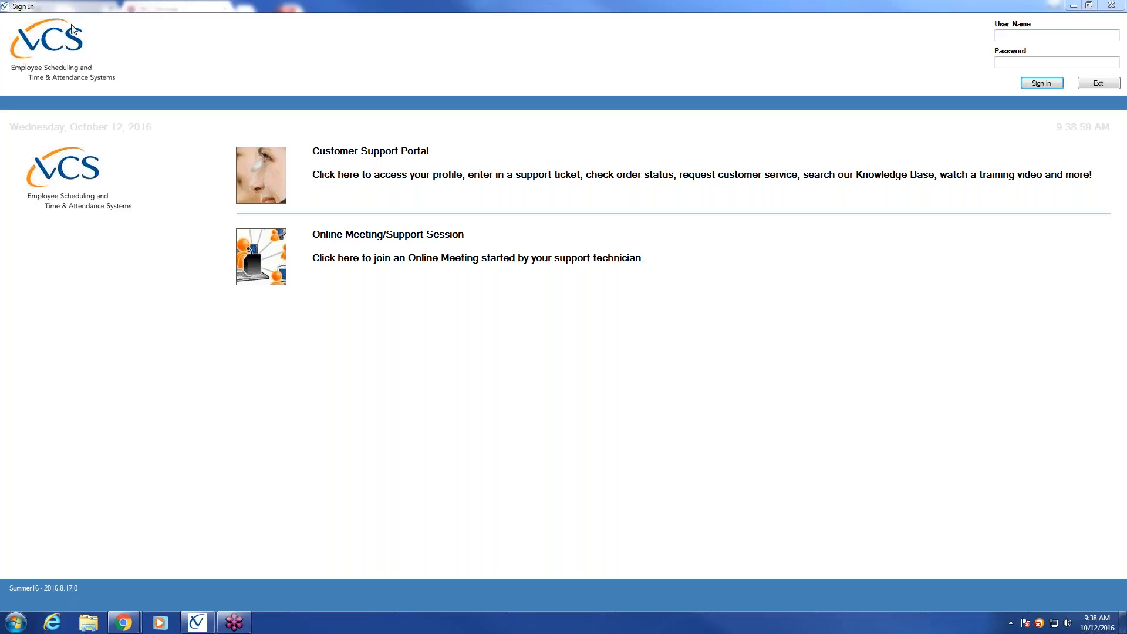
Step: Enter the administrator user name on the sign-in screen and move to the Password field
click(1045, 40)
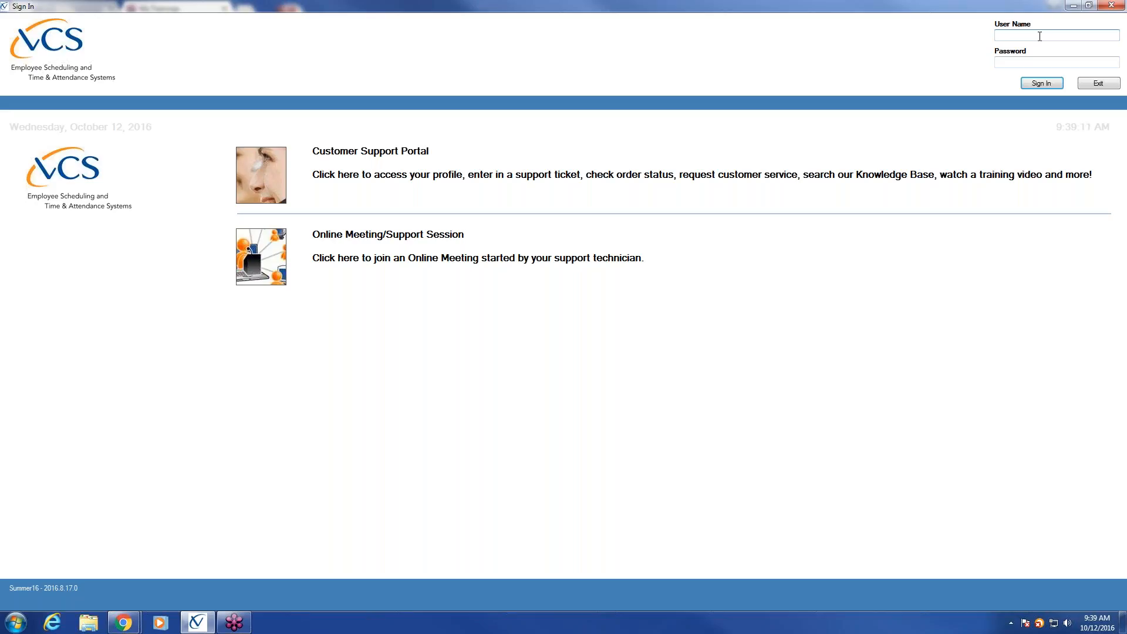
text(SECADM)
key(Tab)
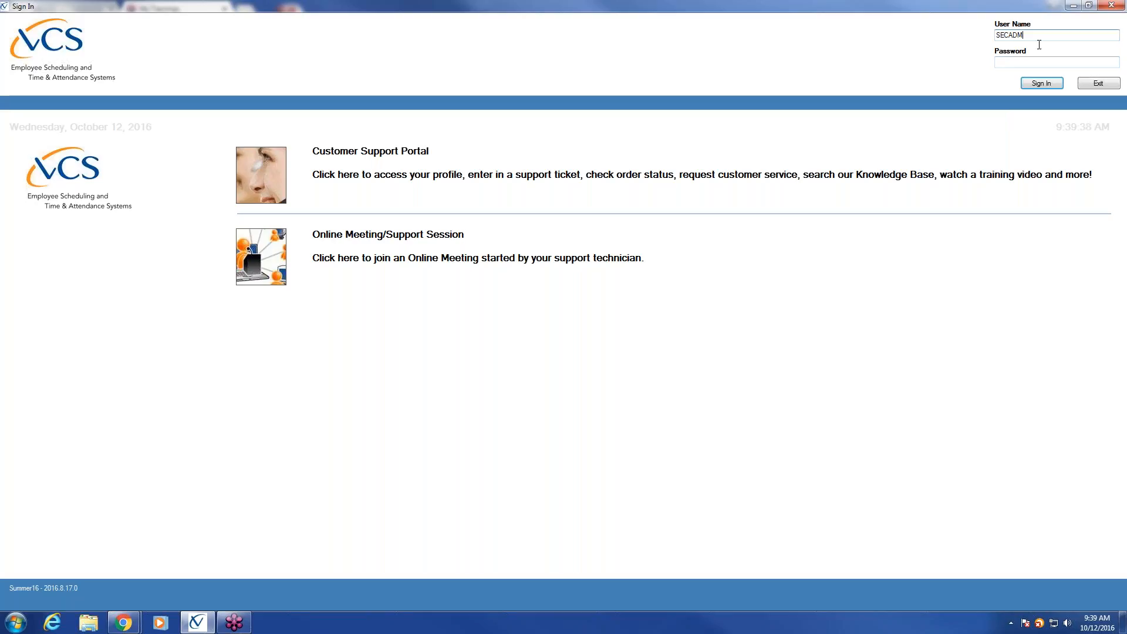
Step: Type the account password into the sign-in Password field
click(1030, 62)
text(•••••)
Step: Sign in, load the Police Dept. Main Schedule, and reveal the administration sidebar sections
click(1041, 83)
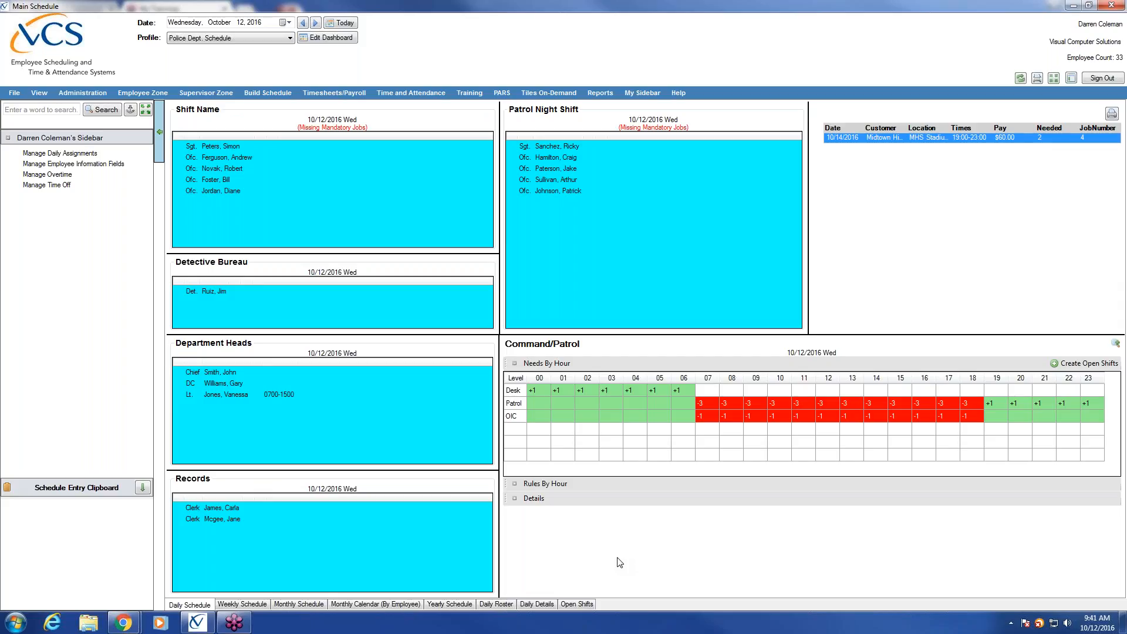
click(88, 95)
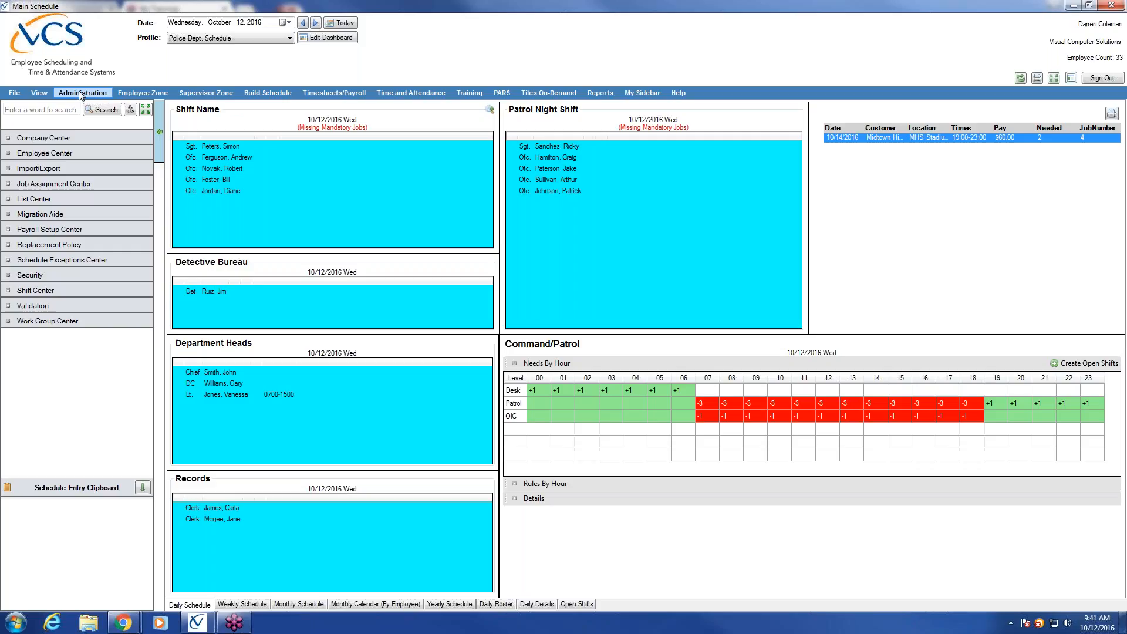
Step: Make Administration the active area and expand Company Center in the sidebar
click(81, 96)
click(78, 139)
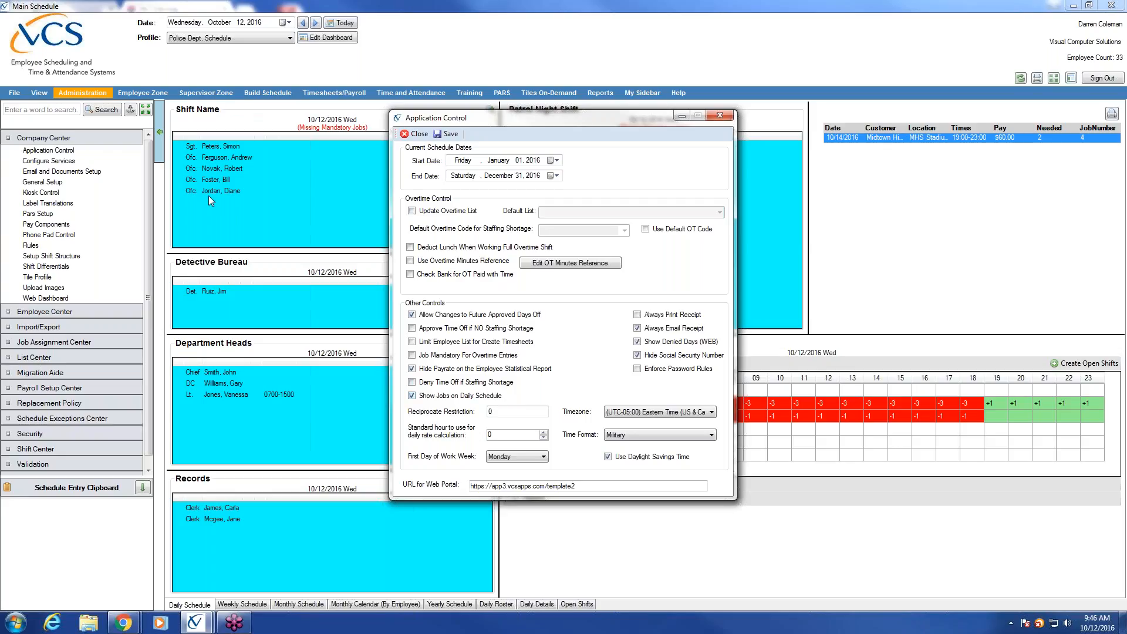
Step: Reposition the Application Control window to the left, over the schedule panels
drag(520, 123, 627, 122)
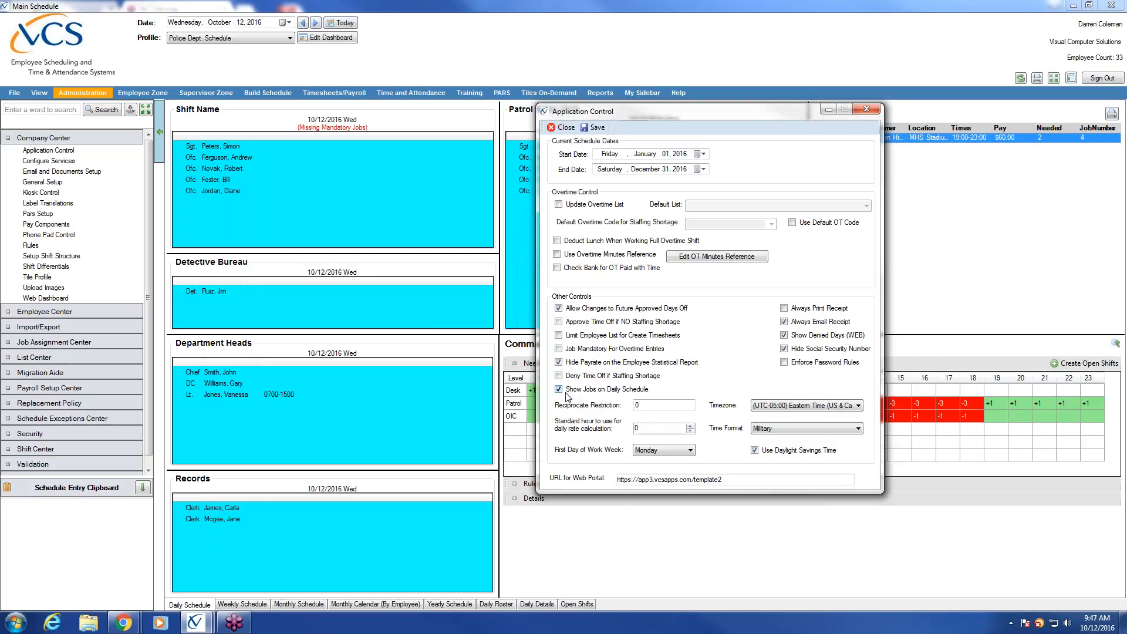
drag(607, 110, 493, 107)
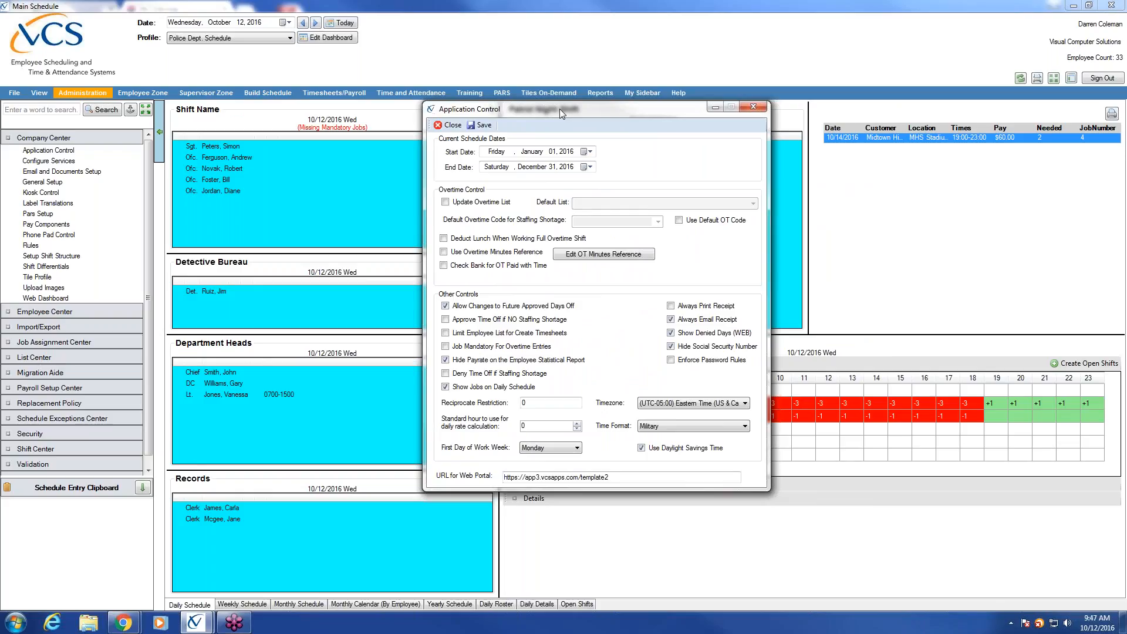
drag(551, 108, 407, 98)
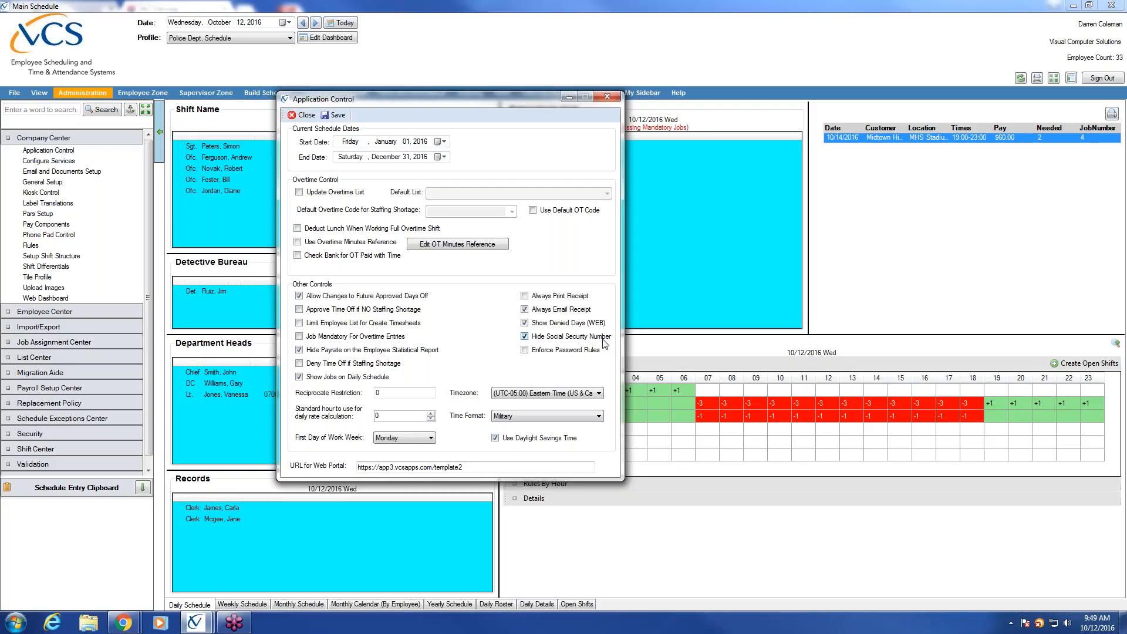
click(399, 393)
text(P)
text(0)
click(431, 438)
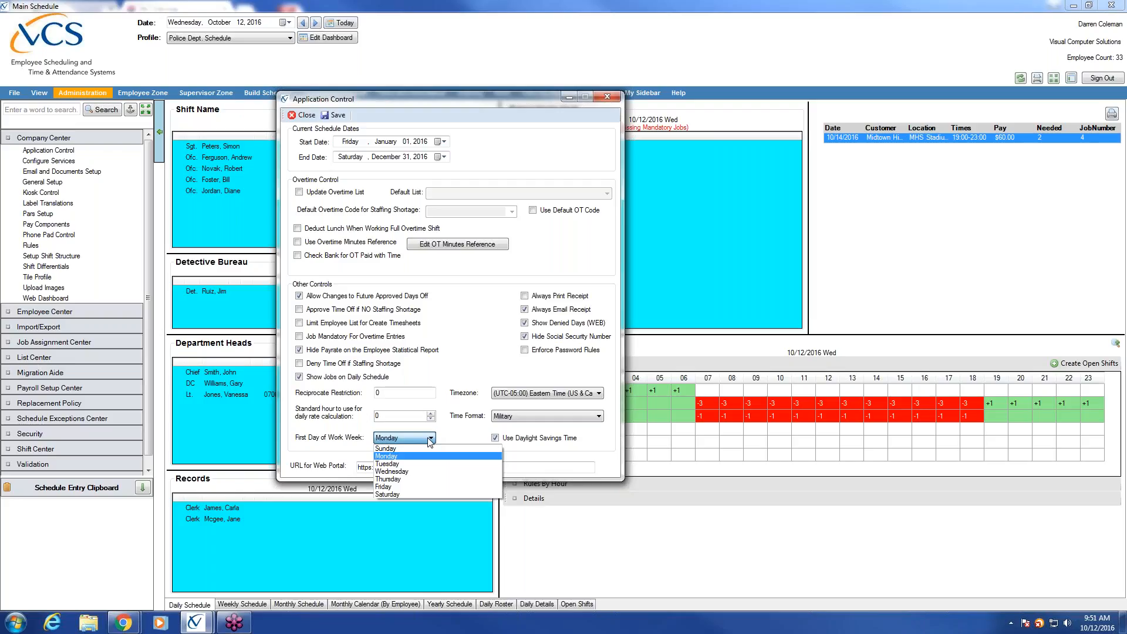
click(499, 510)
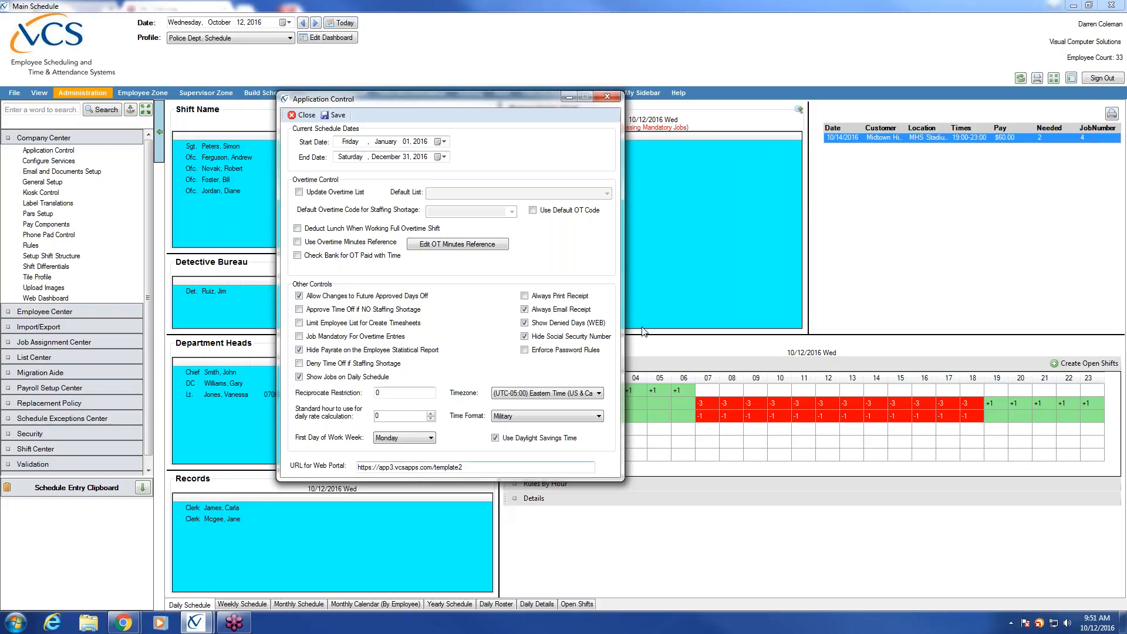
Step: Keep Eastern Time as the timezone and show the Military/Standard time format options
click(599, 394)
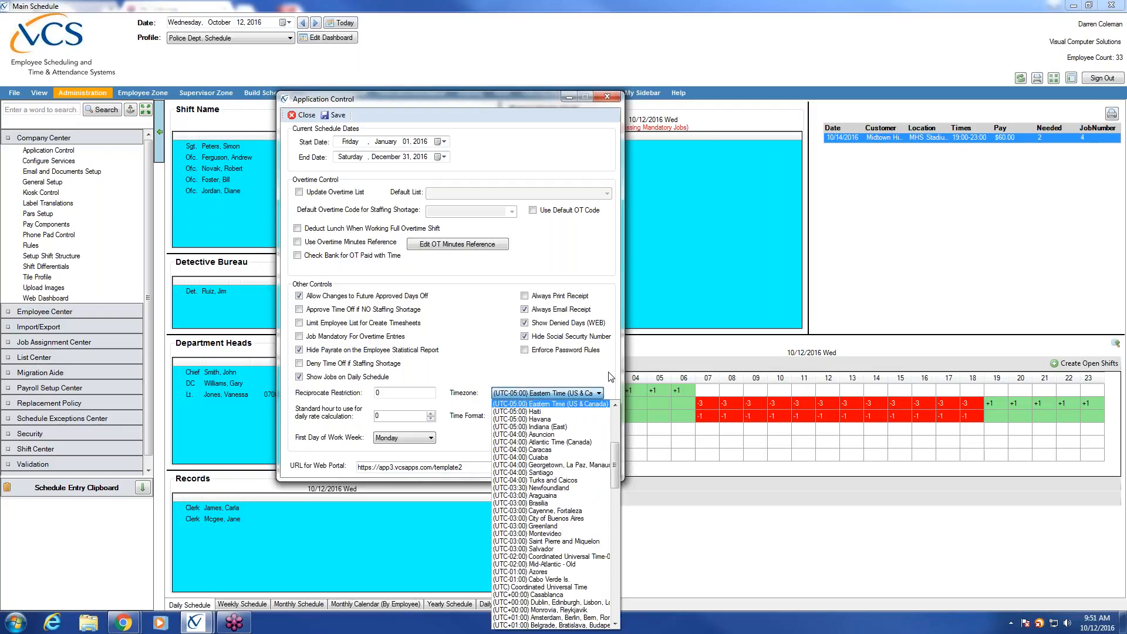
click(611, 377)
click(598, 416)
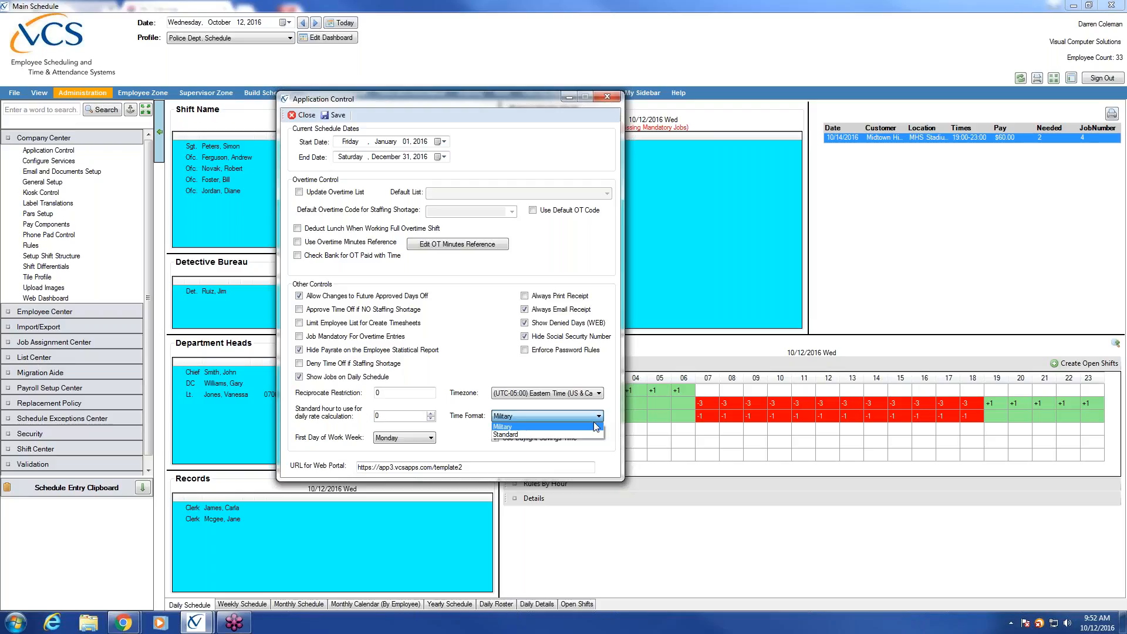
Step: Keep Military time format, save Application Control, then reopen it from Company Center
click(594, 426)
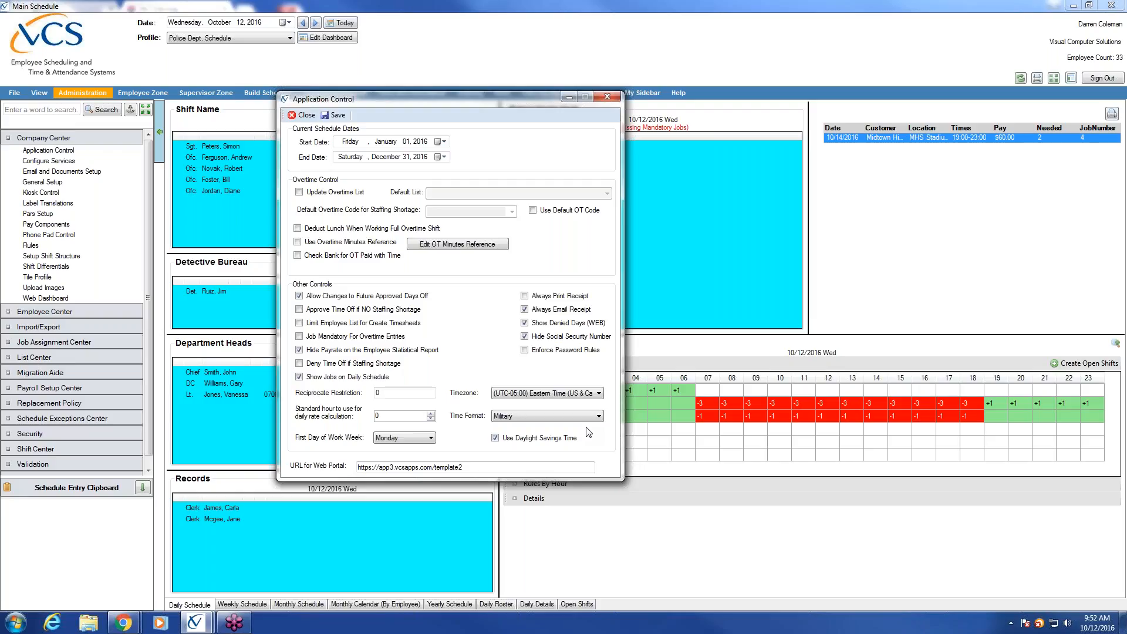
click(335, 119)
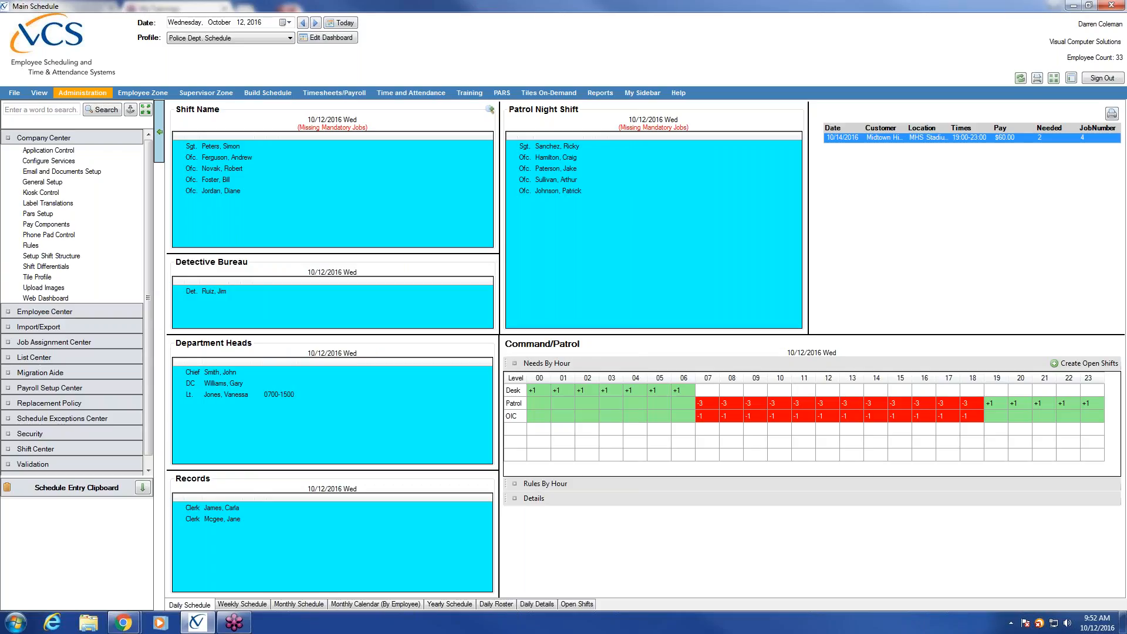
click(85, 146)
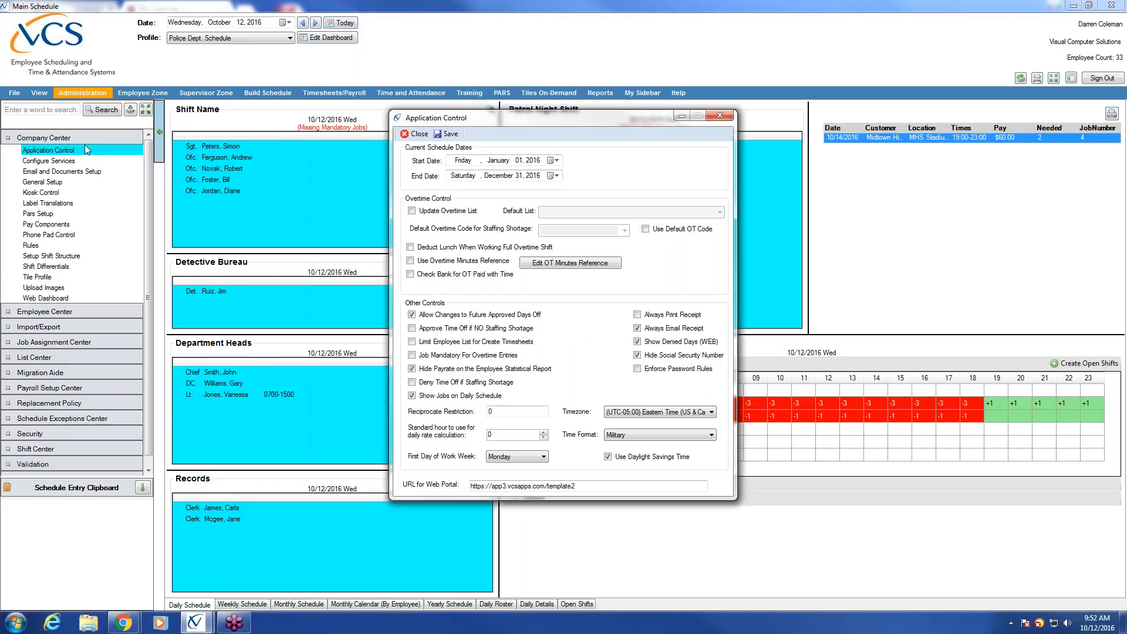
click(1115, 27)
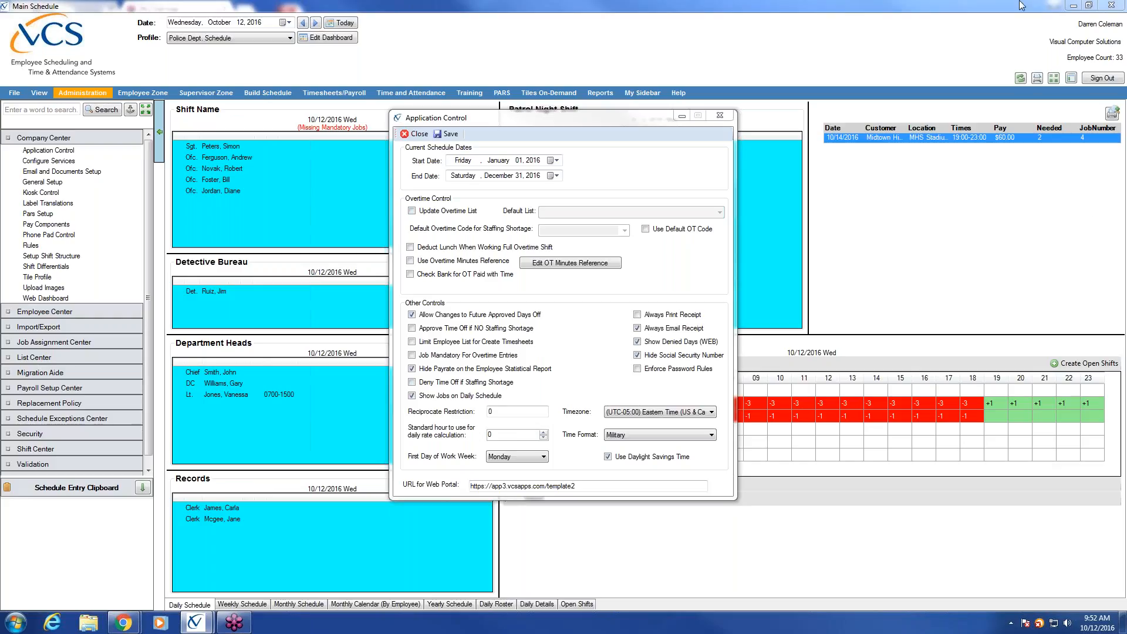
Step: Close Application Control, view General Setup company details, dismiss the colour-scheme prompt, and close it
click(720, 115)
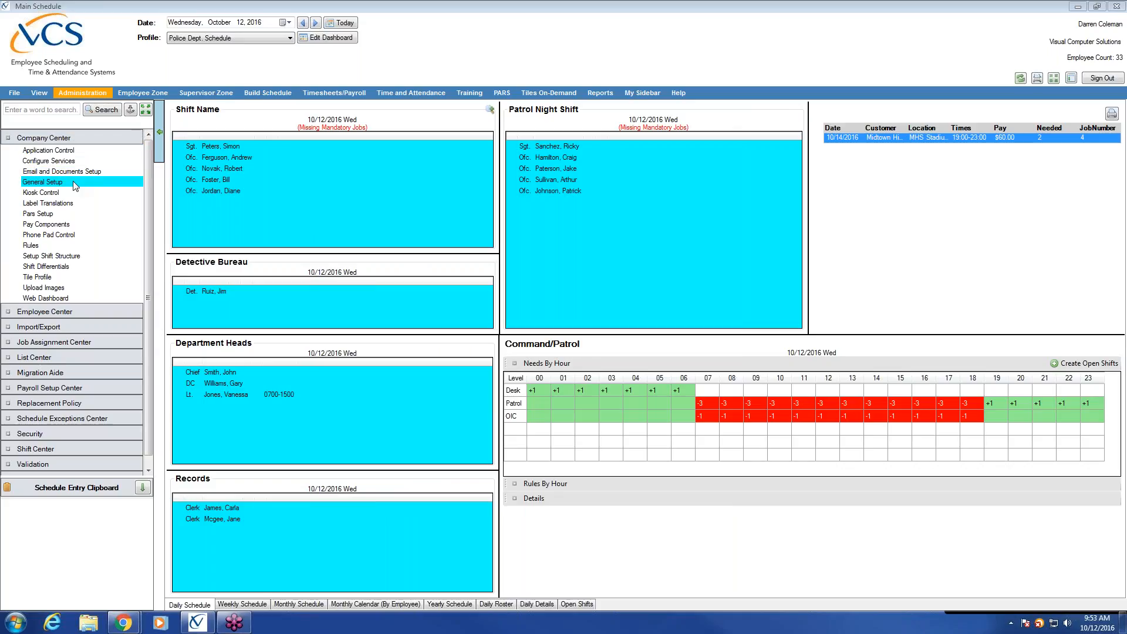
click(42, 182)
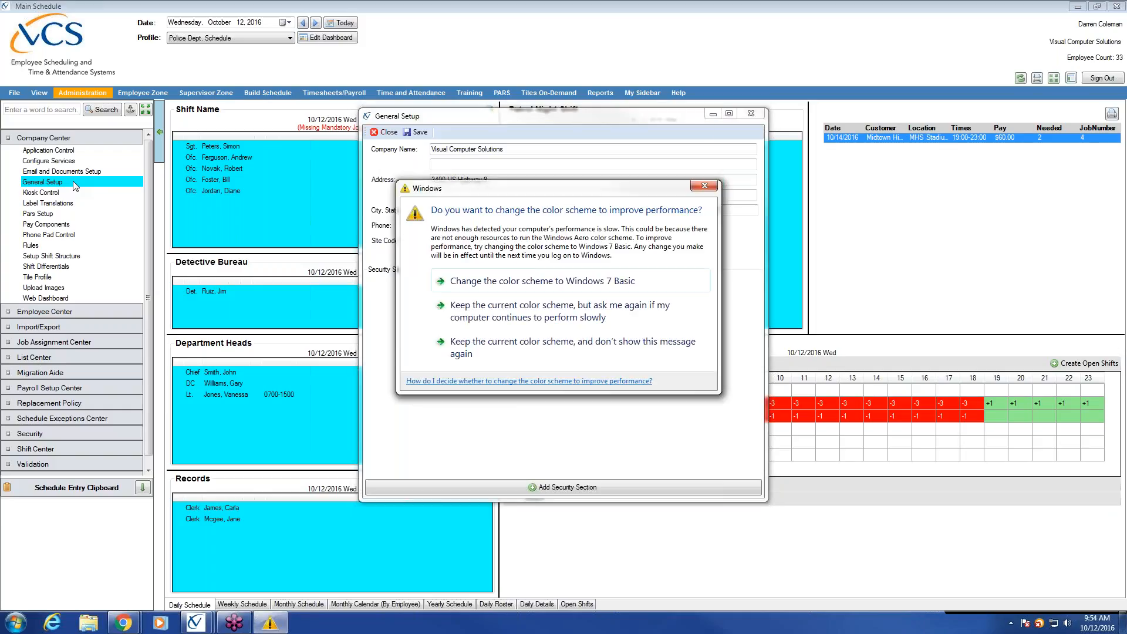
click(704, 187)
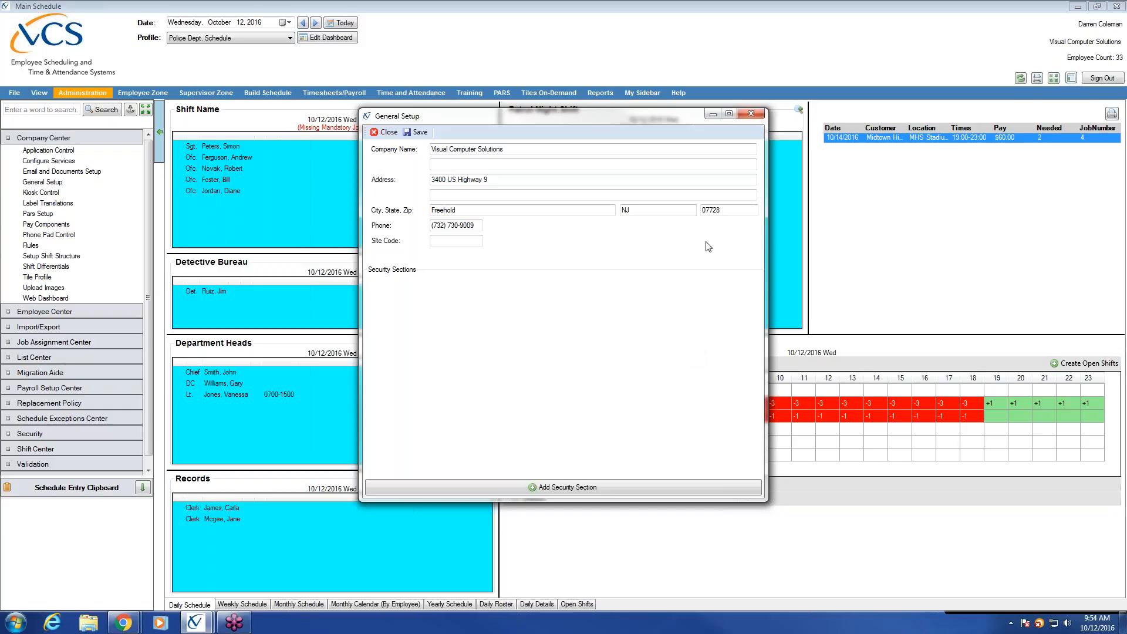
click(752, 114)
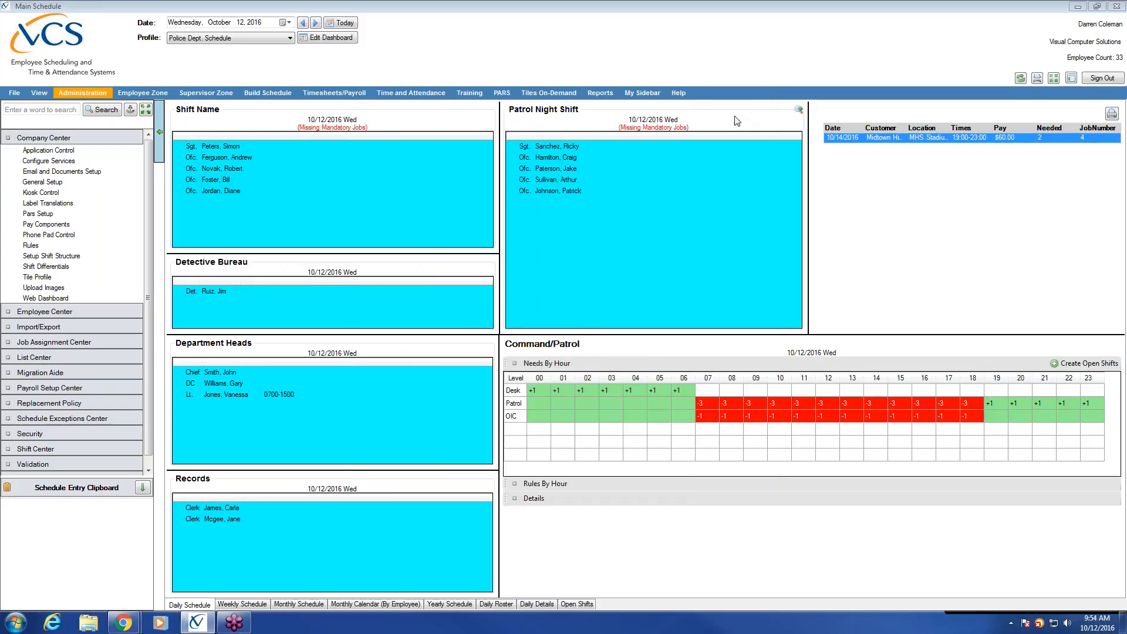
Step: Collapse Company Center, expand List Center, and select Setup Groups
click(43, 139)
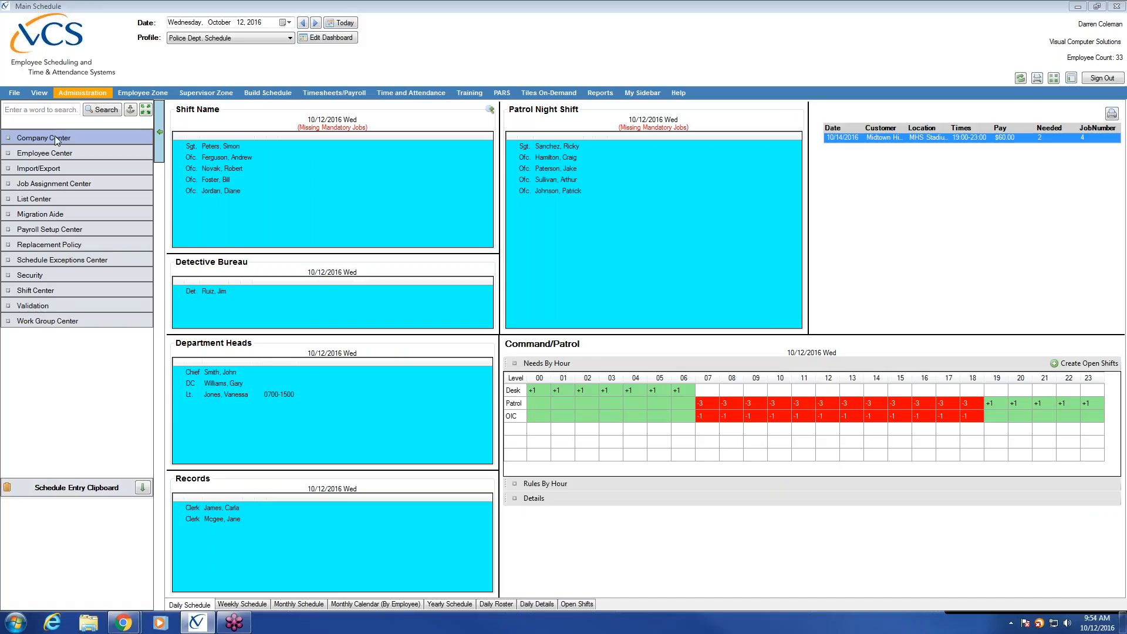
click(58, 198)
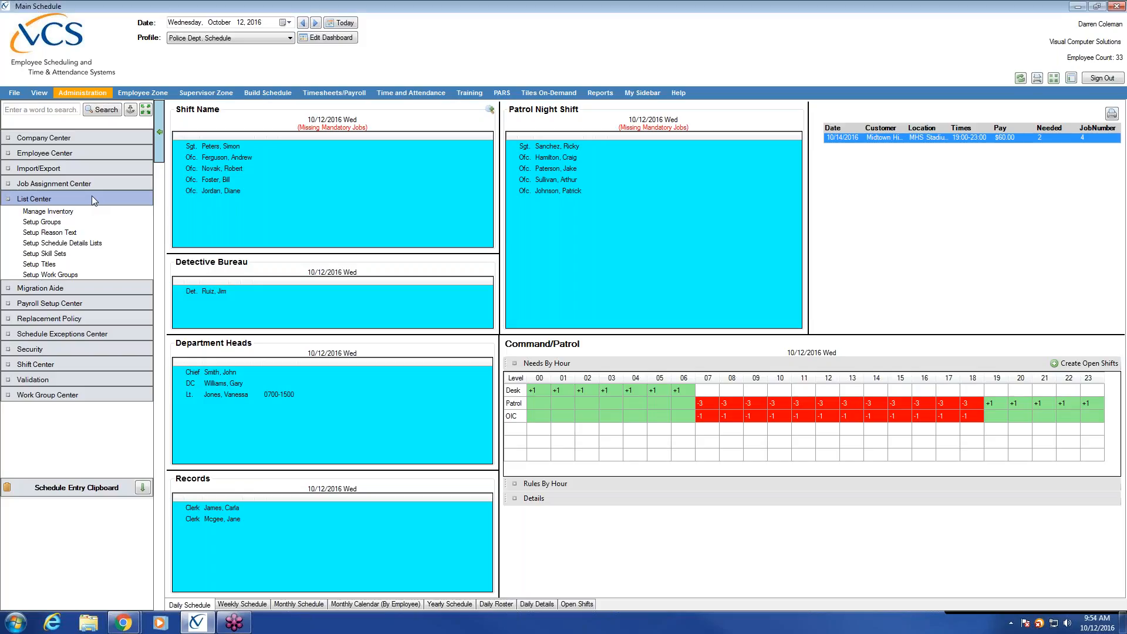
click(82, 221)
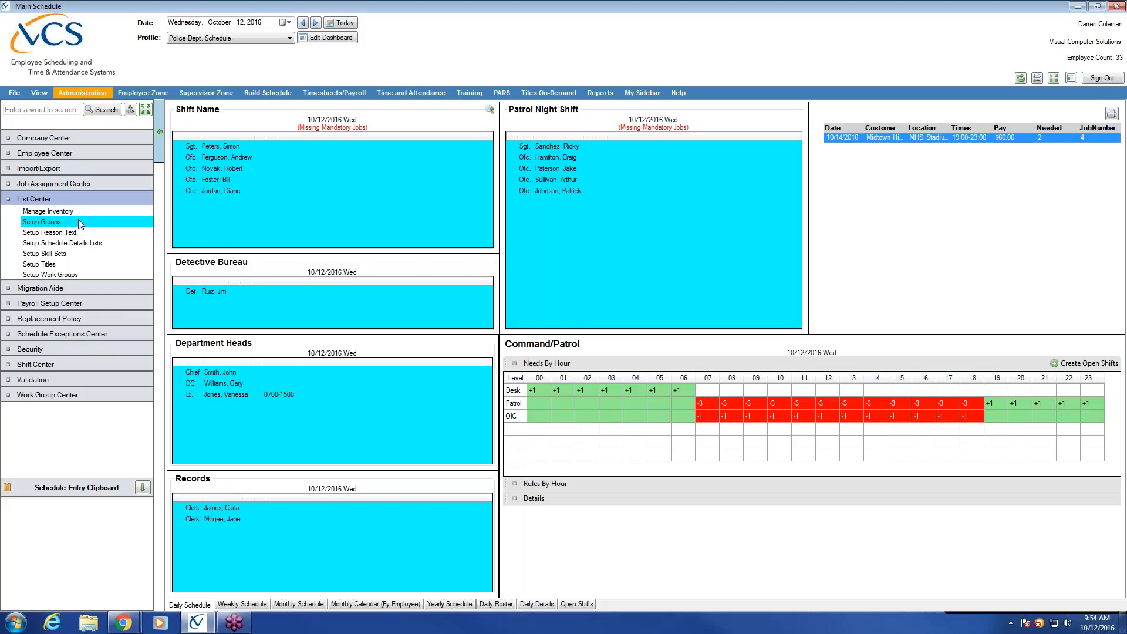
Step: Review the squad groups in Setup Groups, put the window away, and switch to the Weekly Schedule
click(78, 221)
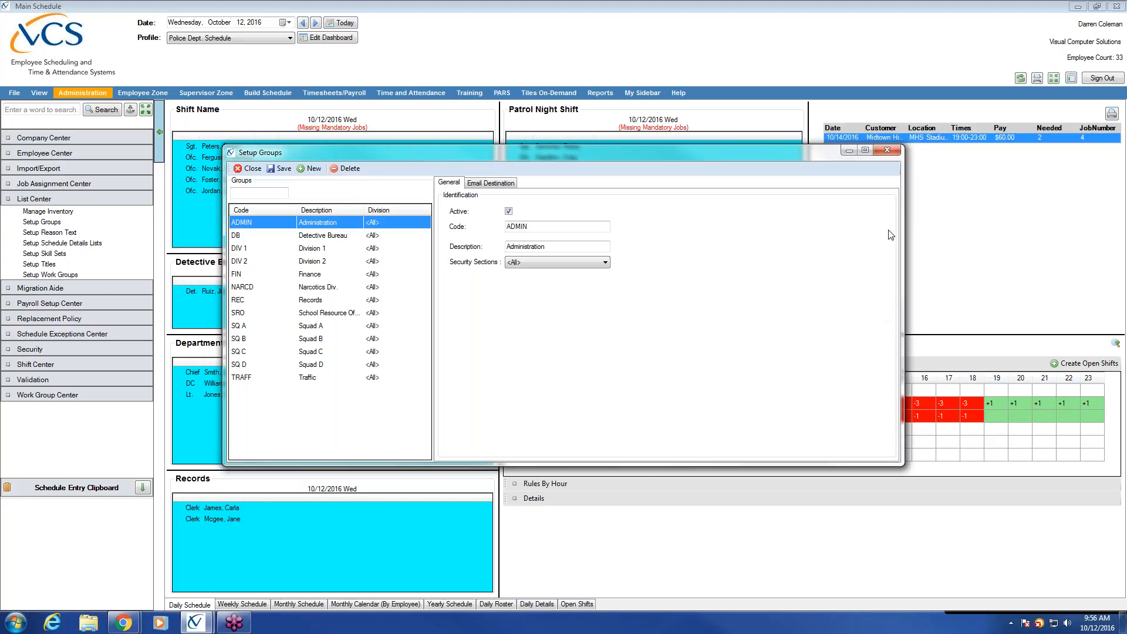
click(848, 152)
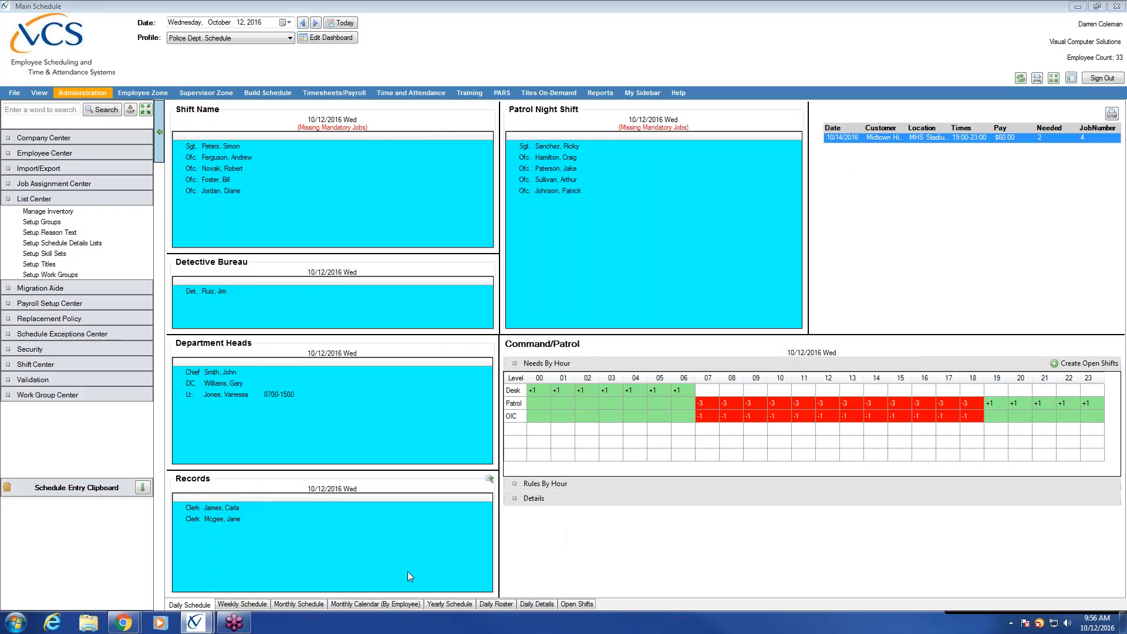
click(241, 605)
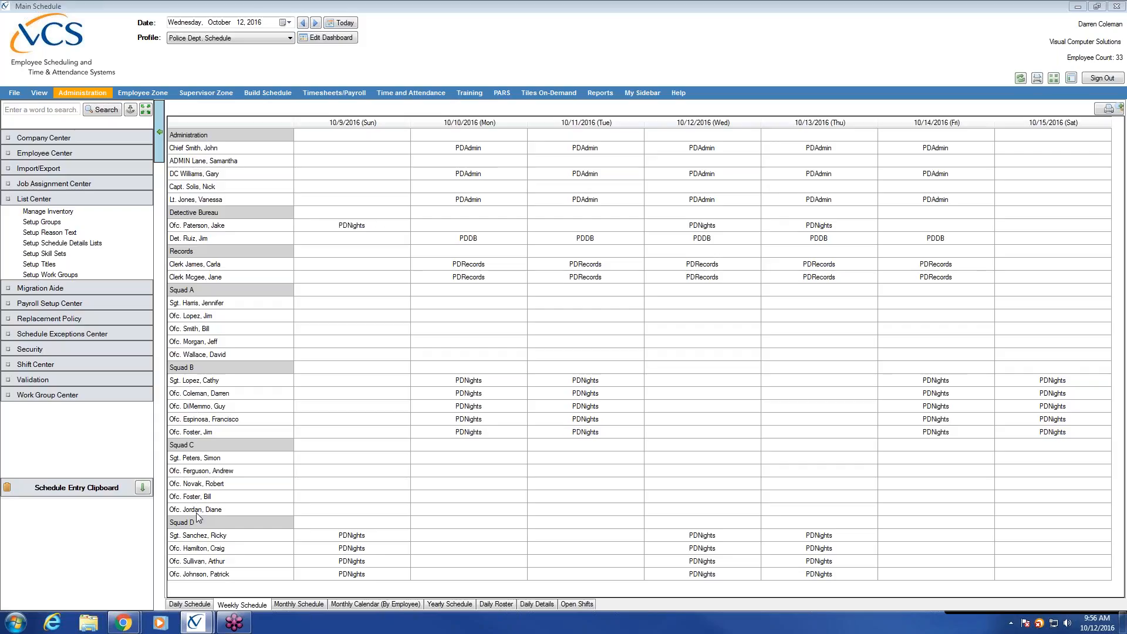
Step: Show the Monthly Schedule for October 2016 with its SICK, COURT and COMP entries
click(315, 607)
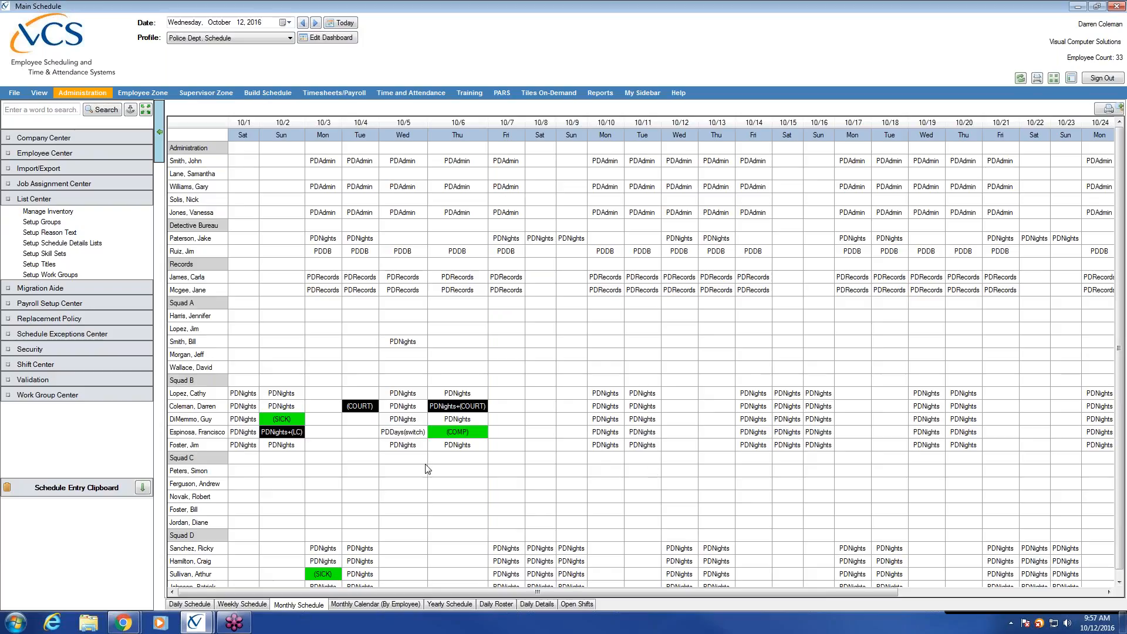
Step: Cycle through the Daily, Weekly and Monthly views, ending on the Weekly Schedule for 10/9–10/15/2016
click(187, 605)
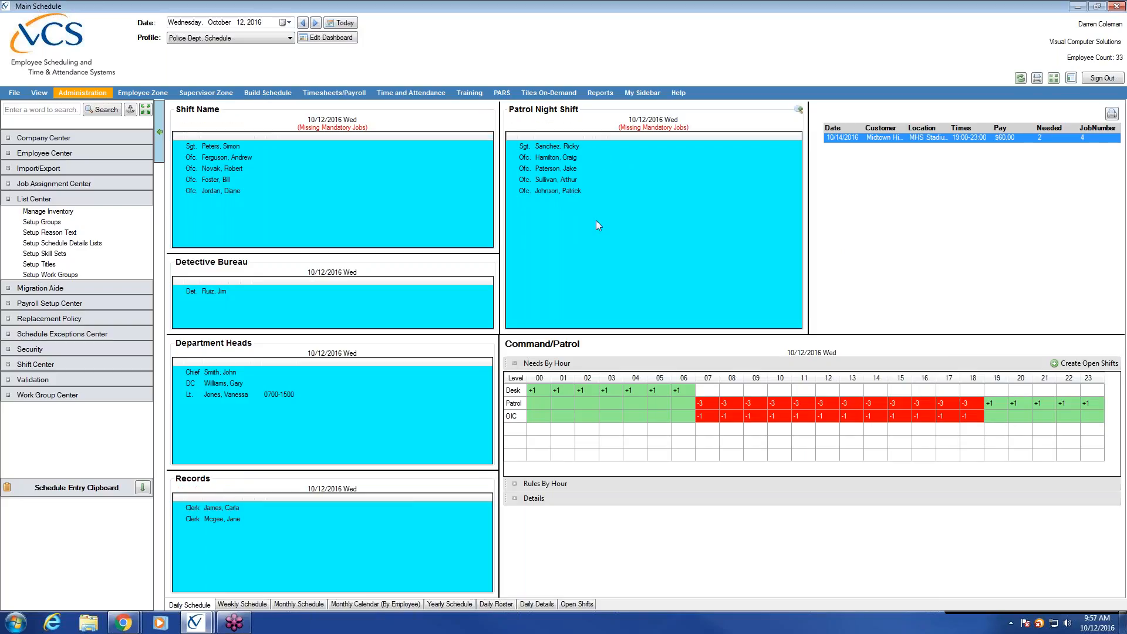
click(255, 604)
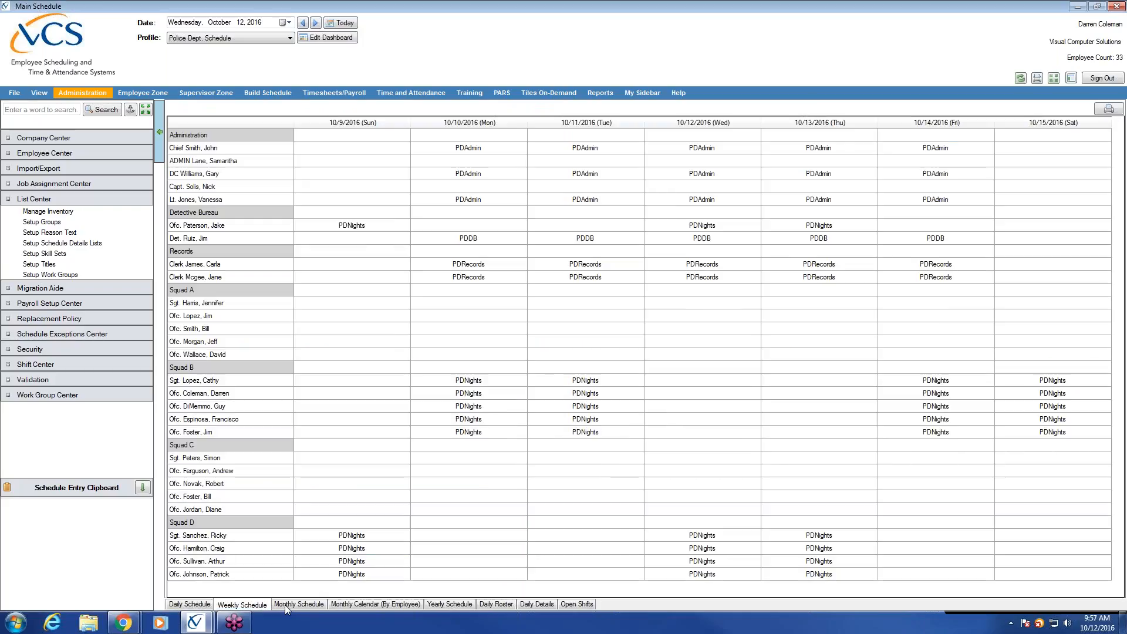
click(298, 604)
click(243, 605)
Step: Open Reports and expand Time Off to list Activity Report, Master Vacation and Sick Events
click(600, 93)
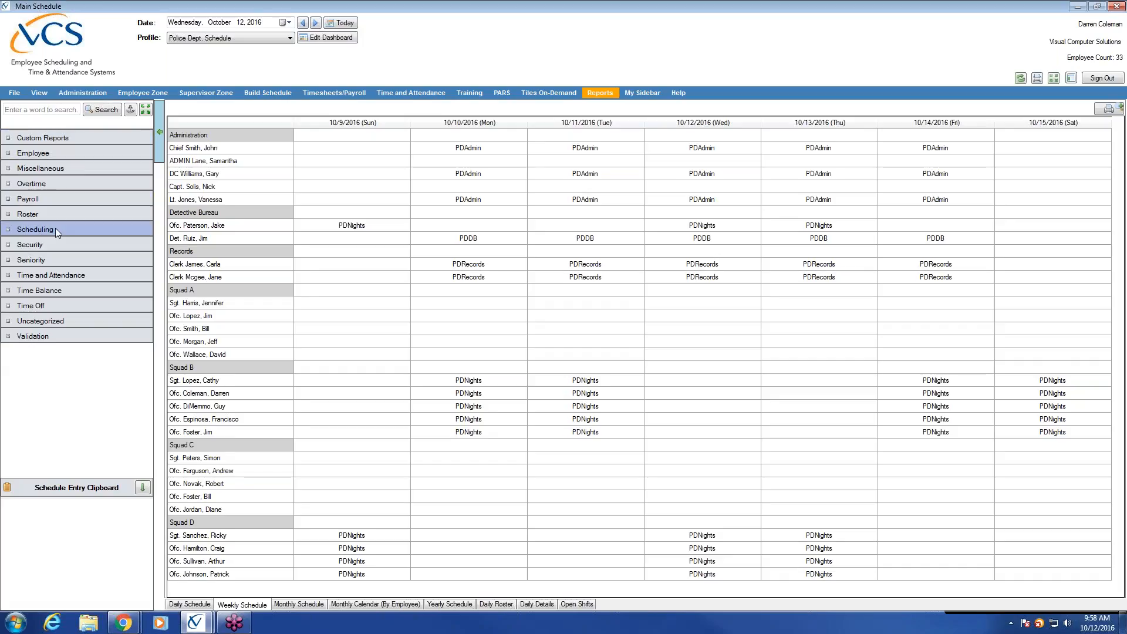
click(61, 302)
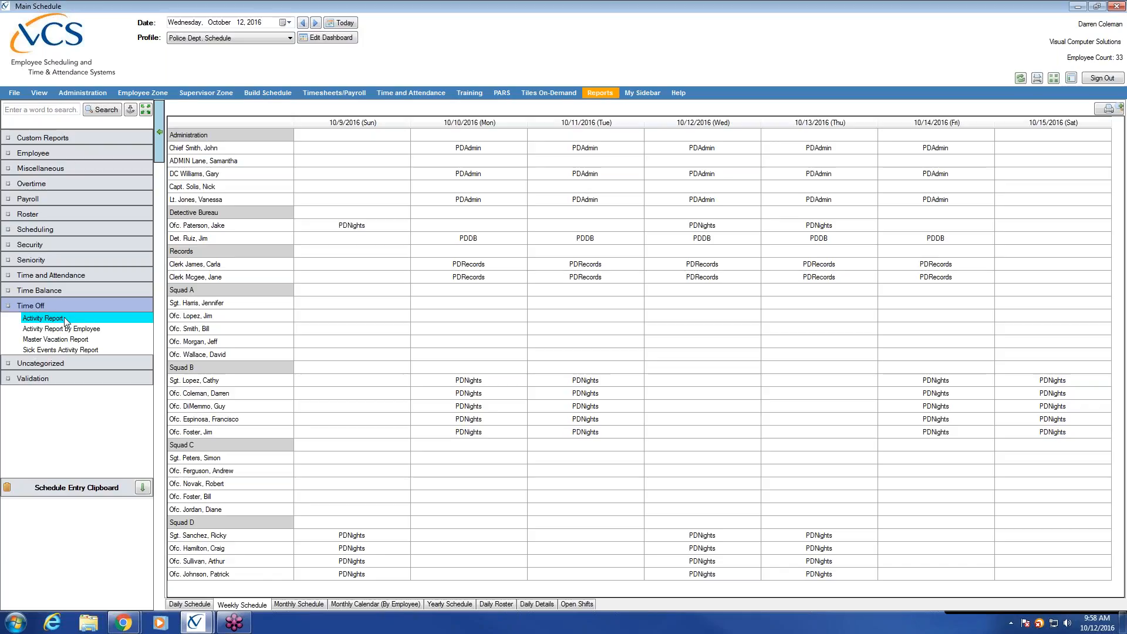
Step: Open the Time Off Activity Report, bringing up the Lookup Employee list of 33 active employees
click(64, 317)
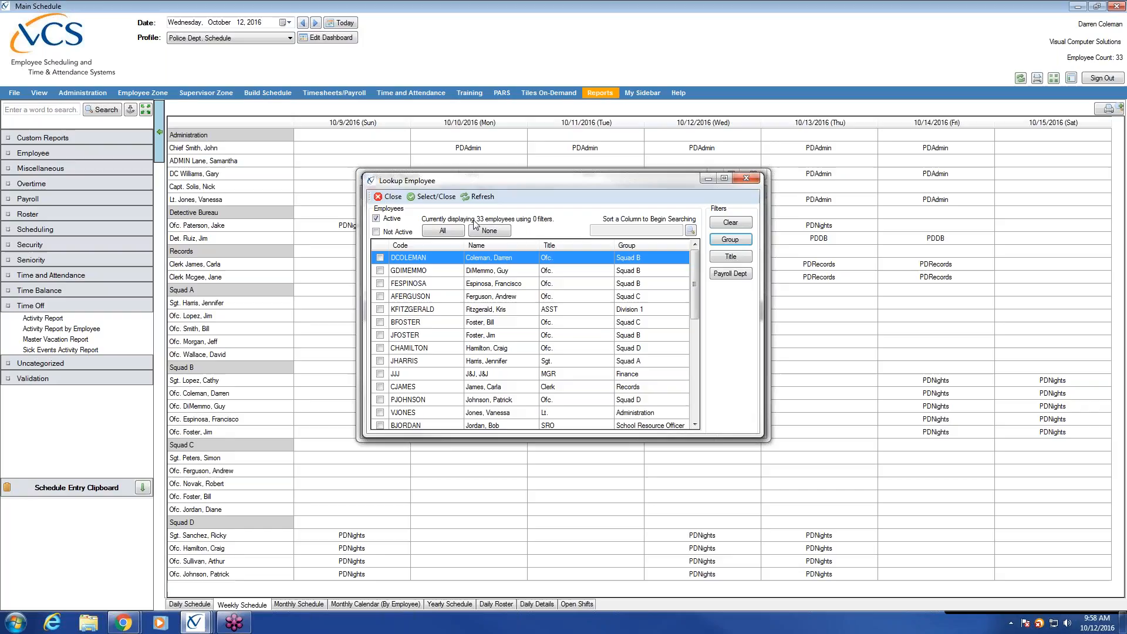
Step: Filter the employee lookup by groups SQ A, SQ B, SQ C and SQ D, leaving 19 employees
click(746, 241)
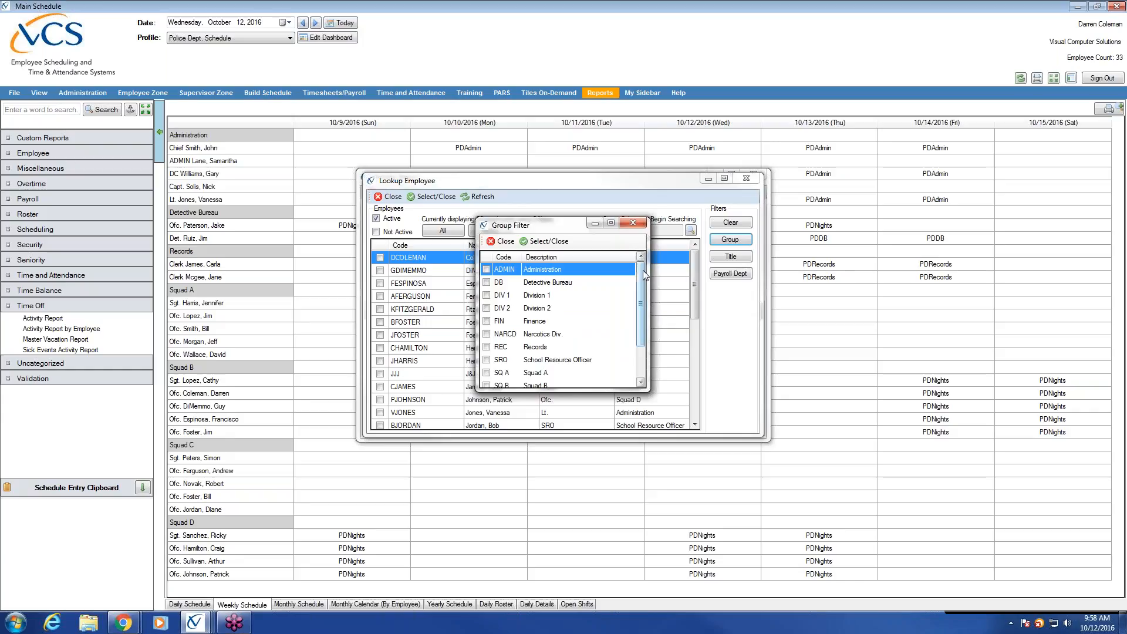
drag(642, 286, 630, 334)
drag(571, 392, 572, 498)
click(486, 374)
click(486, 386)
click(486, 399)
click(486, 412)
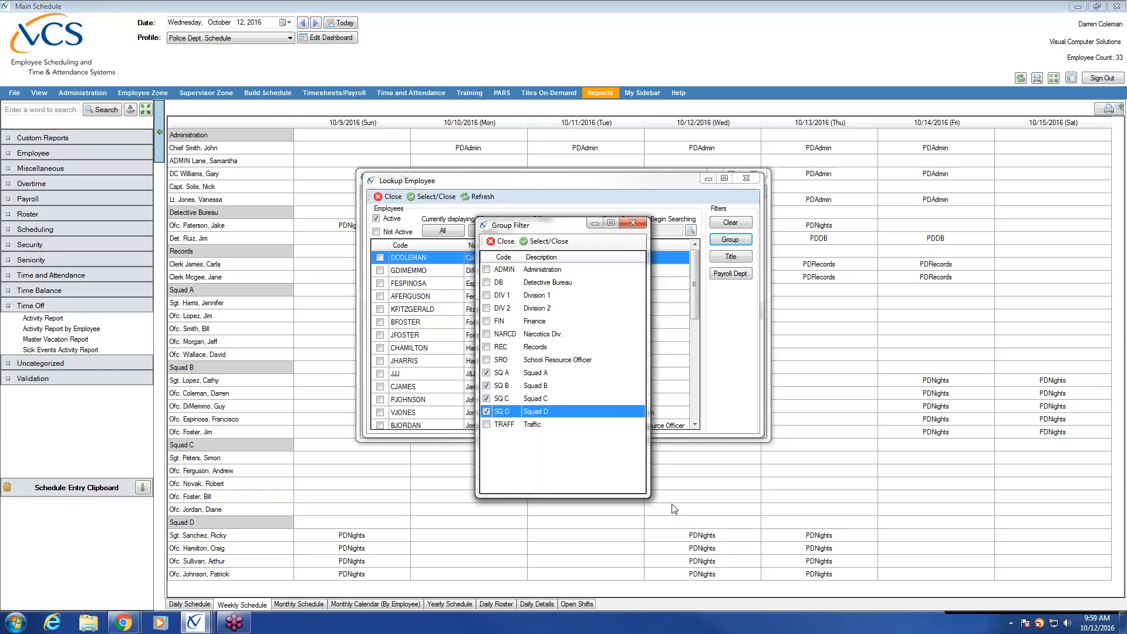
click(553, 241)
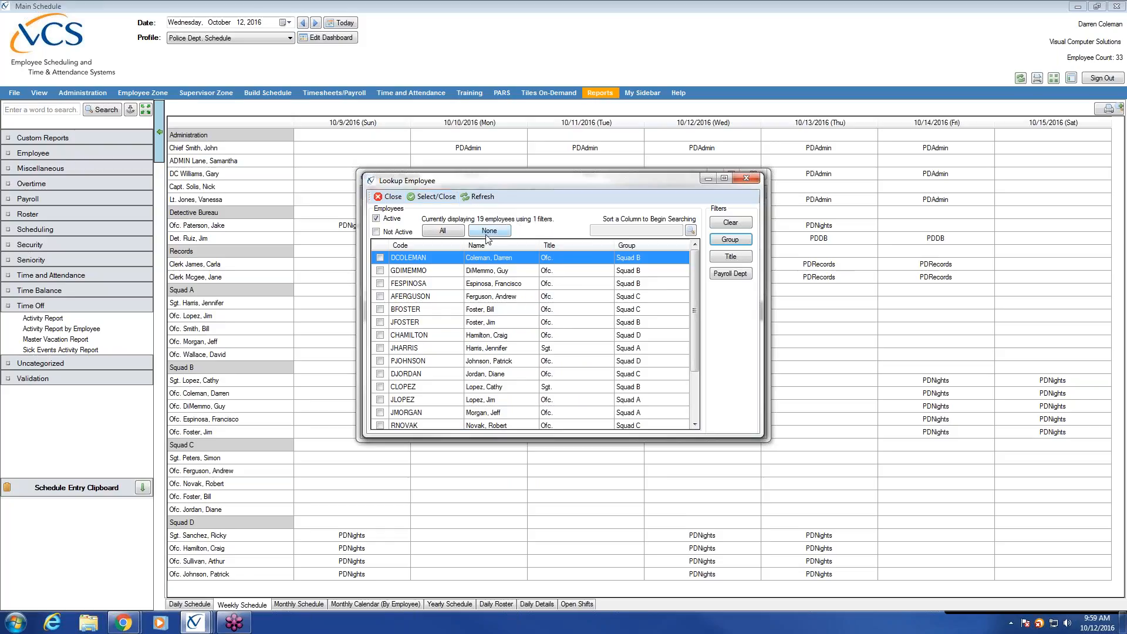
Step: Tick the employees, select All 19 for the Activity Report, then close it
click(380, 257)
click(381, 271)
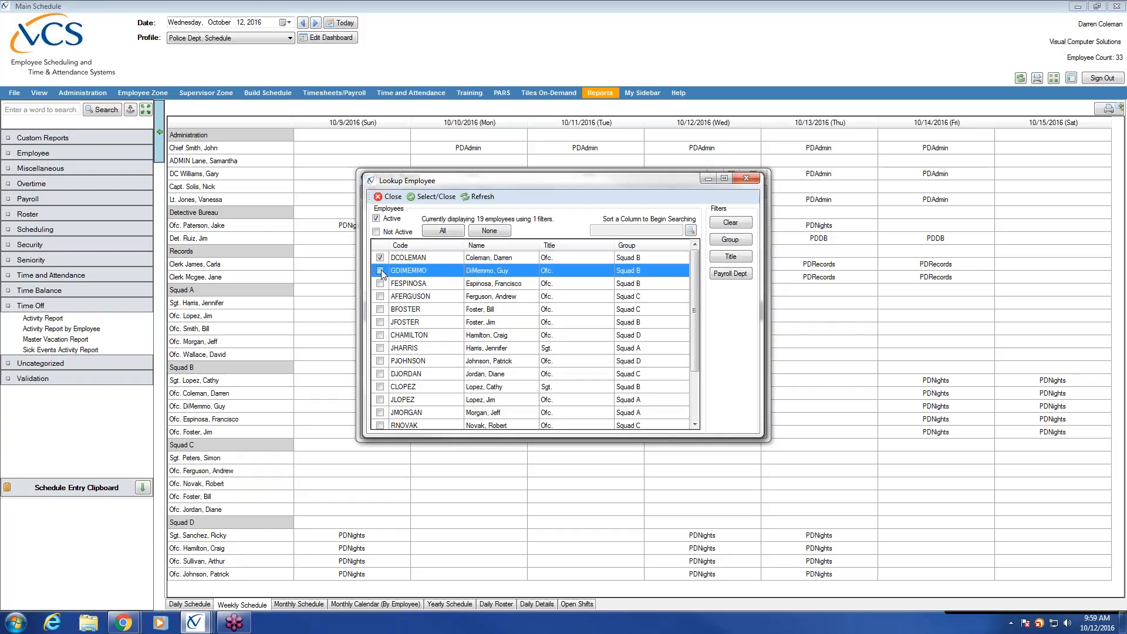
click(379, 284)
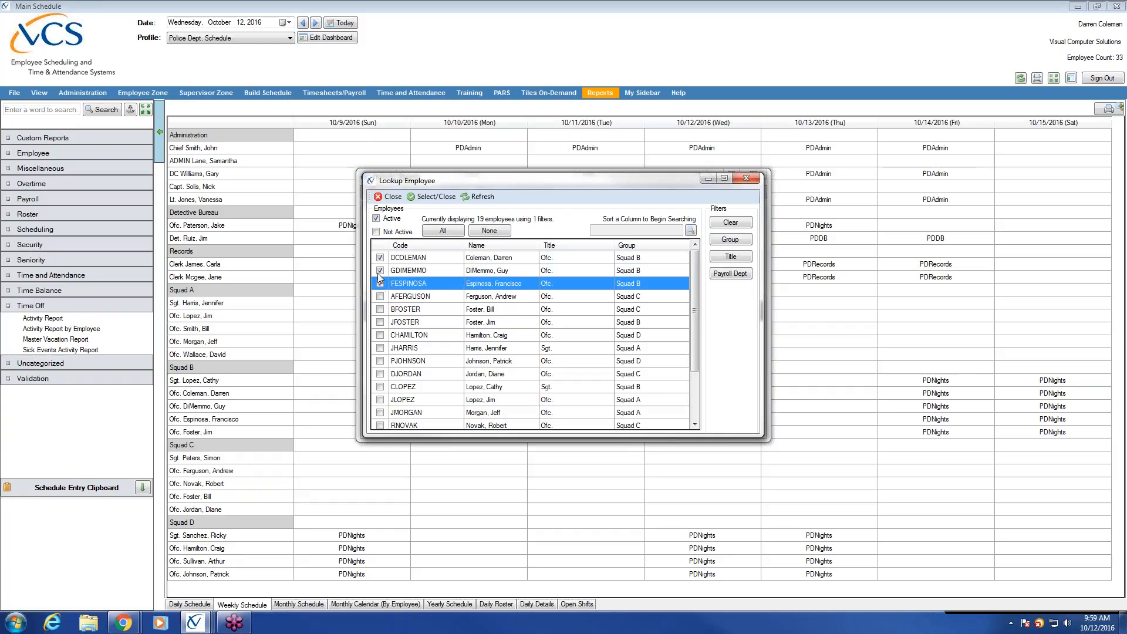
click(449, 233)
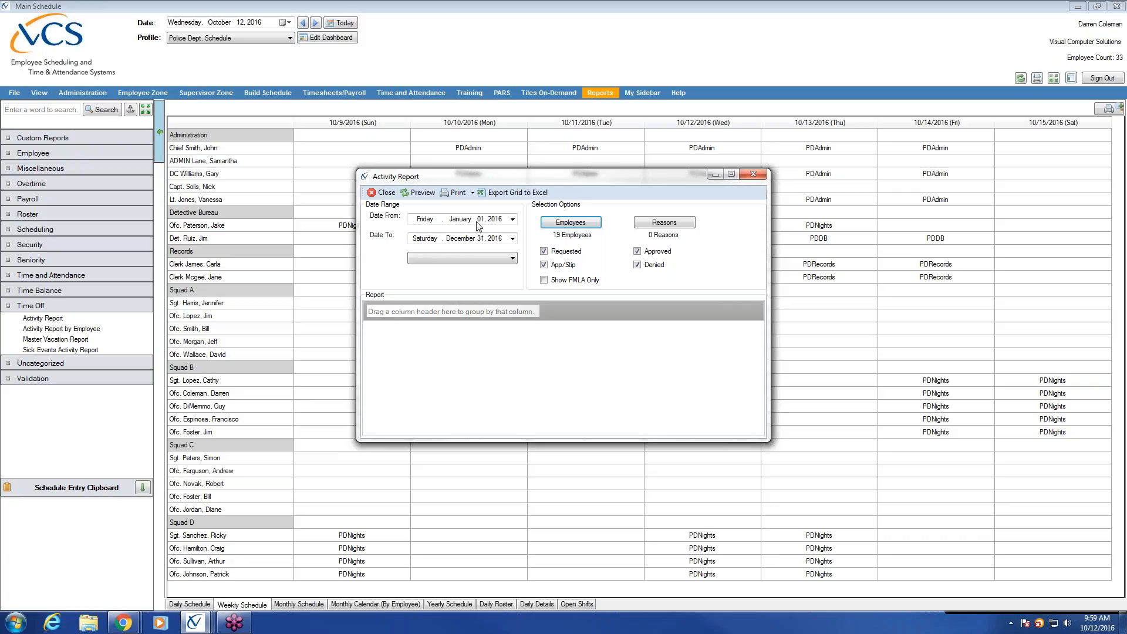
click(383, 193)
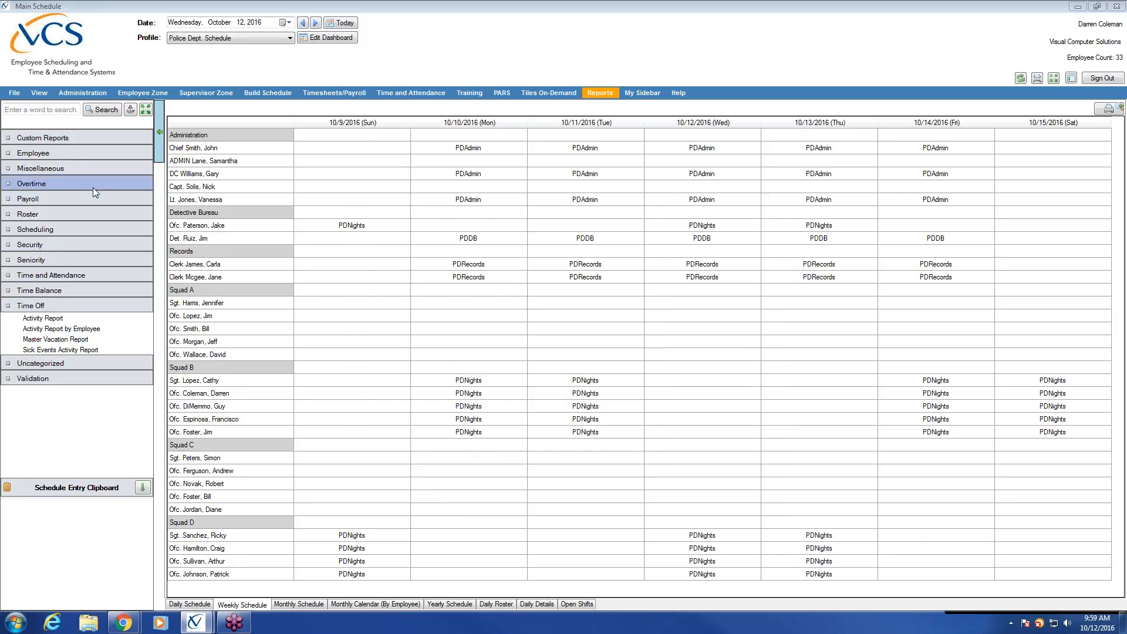
Step: Collapse the Time Off, Payroll and Overtime report categories
click(70, 306)
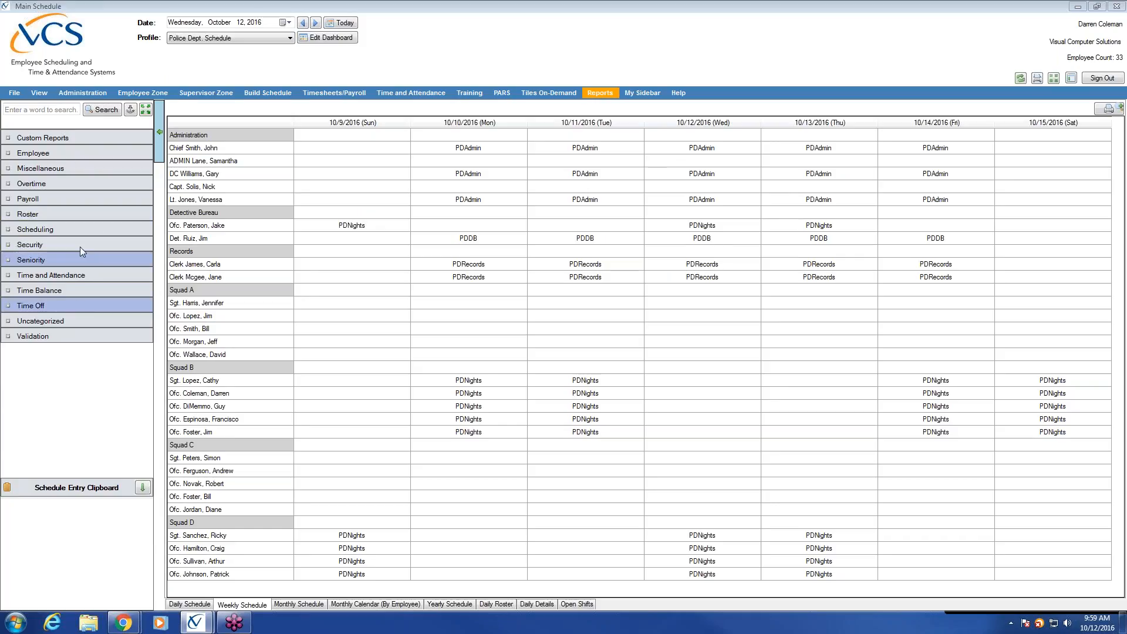
click(82, 200)
click(82, 200)
click(83, 186)
click(99, 183)
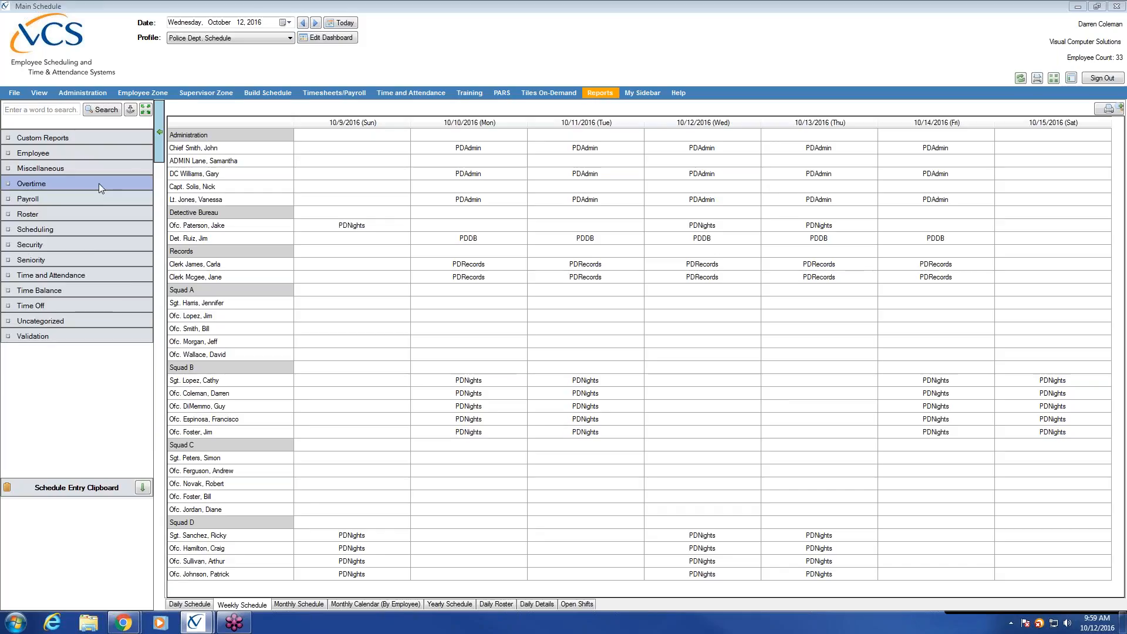
Step: Show Administration's List Center, bring Setup Groups forward and select the DB group
click(82, 93)
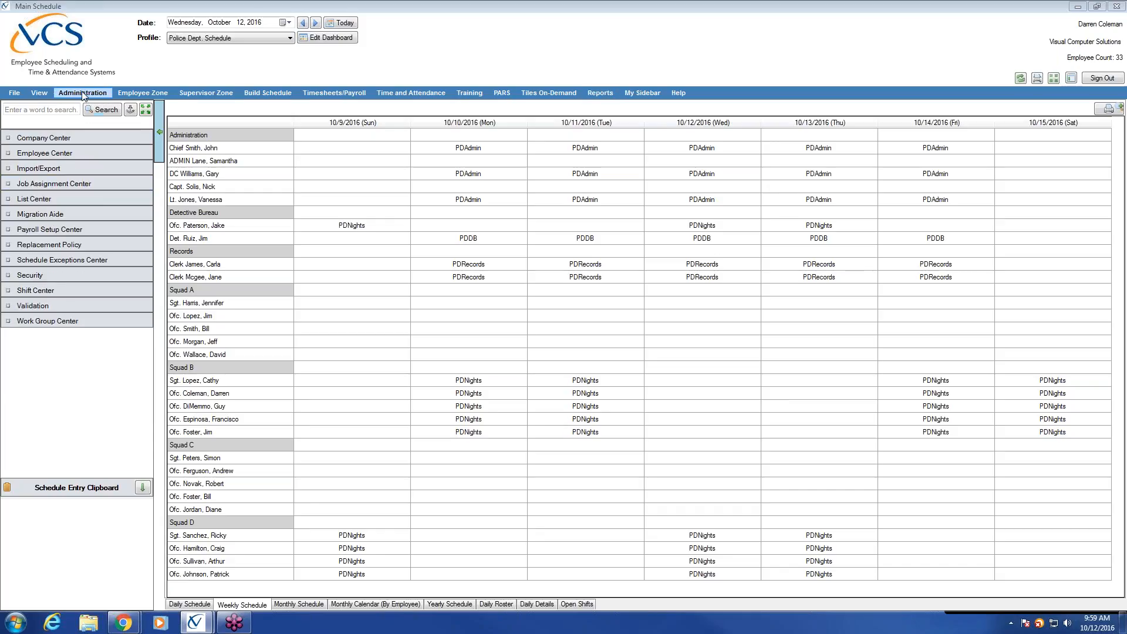
click(57, 197)
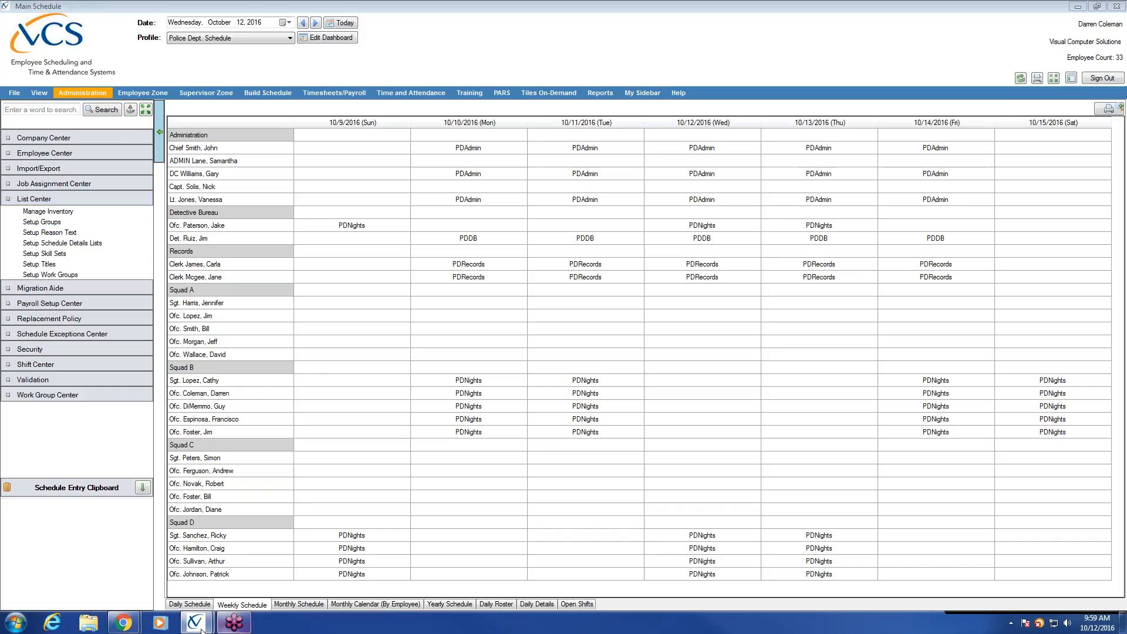
mouse_move(204, 626)
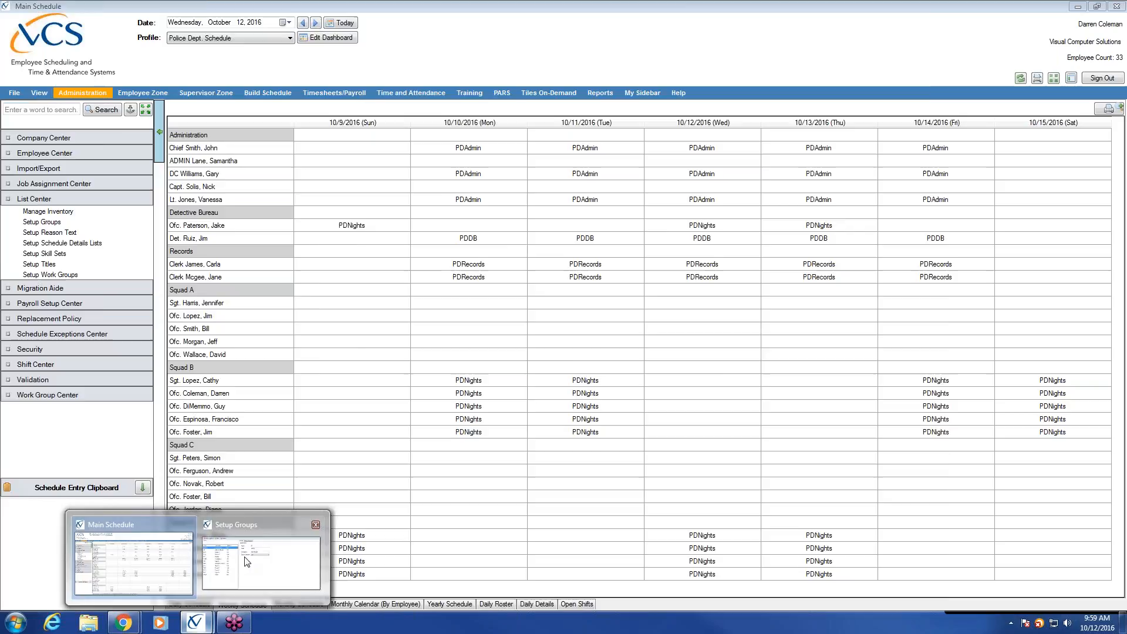
click(261, 561)
click(307, 239)
Step: Browse DIV 1, DIV 2 and ADMIN, then show SQ A's Email Destination entries
click(312, 250)
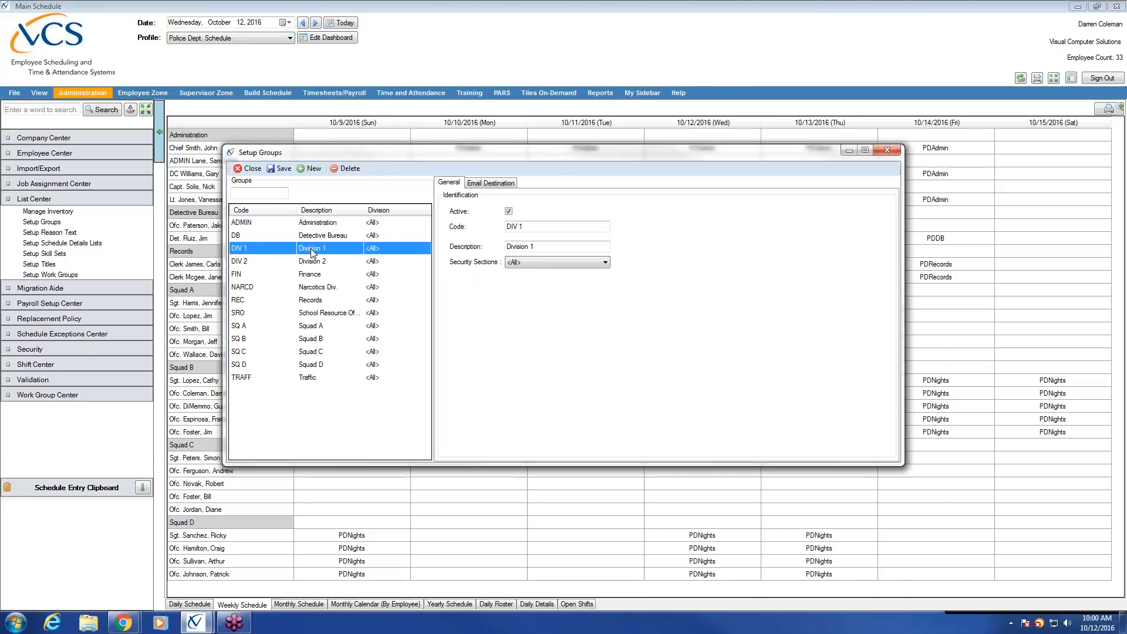
click(311, 263)
click(312, 227)
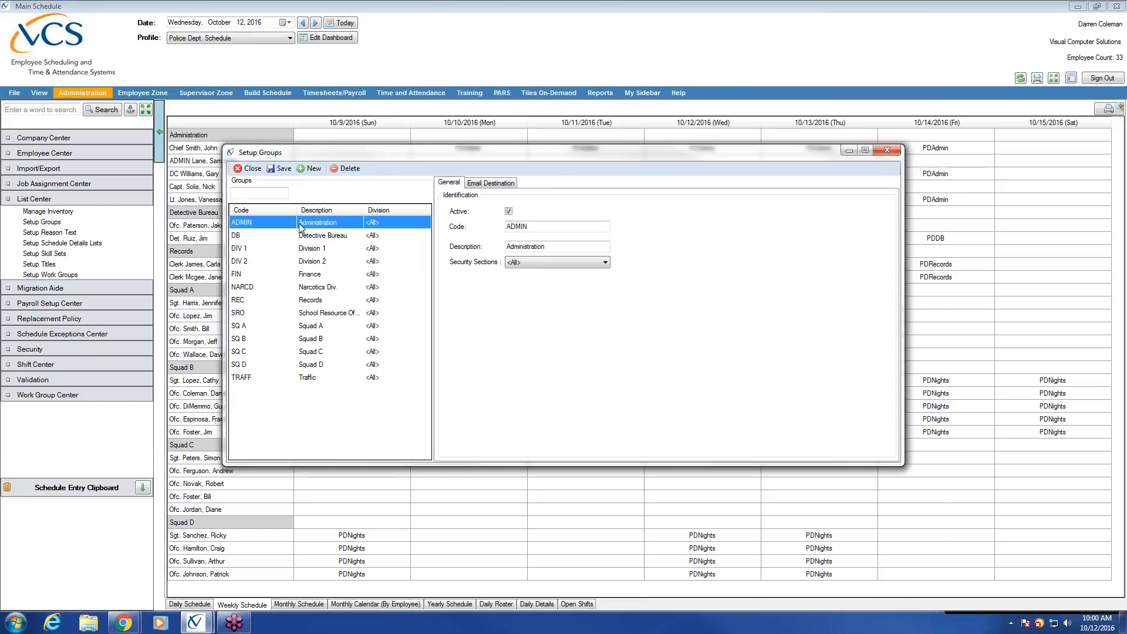
click(314, 327)
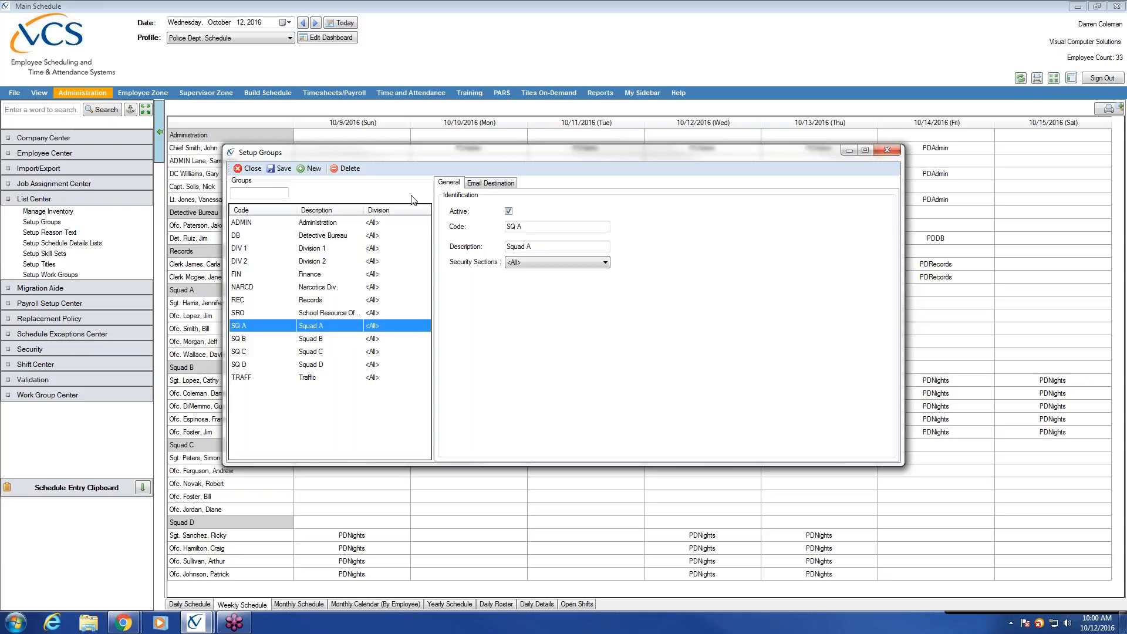
click(508, 185)
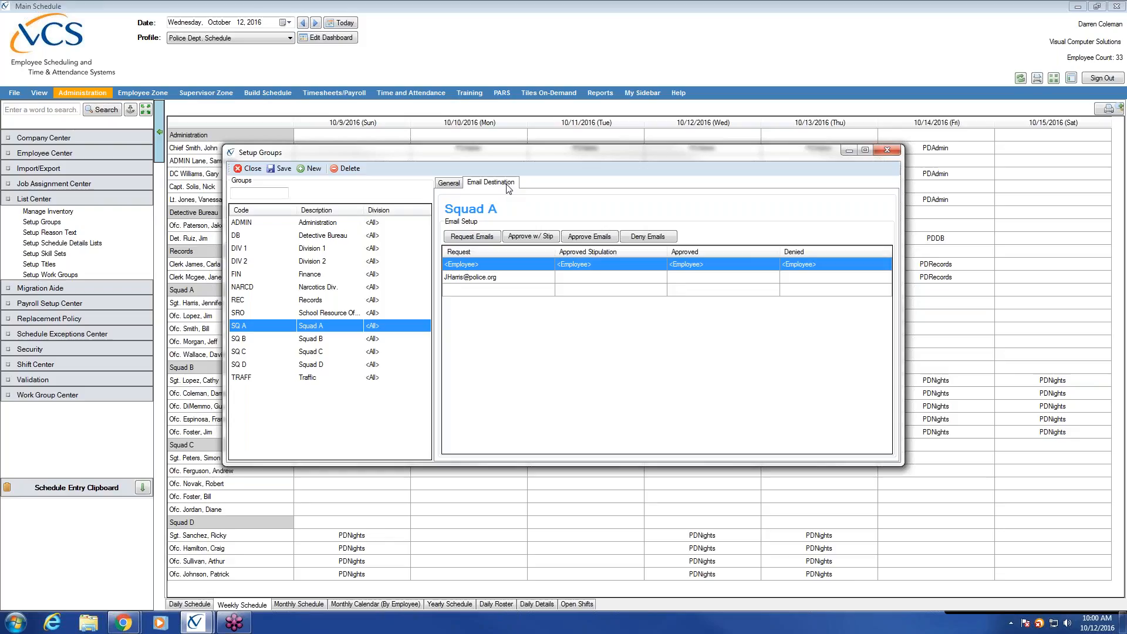
click(473, 280)
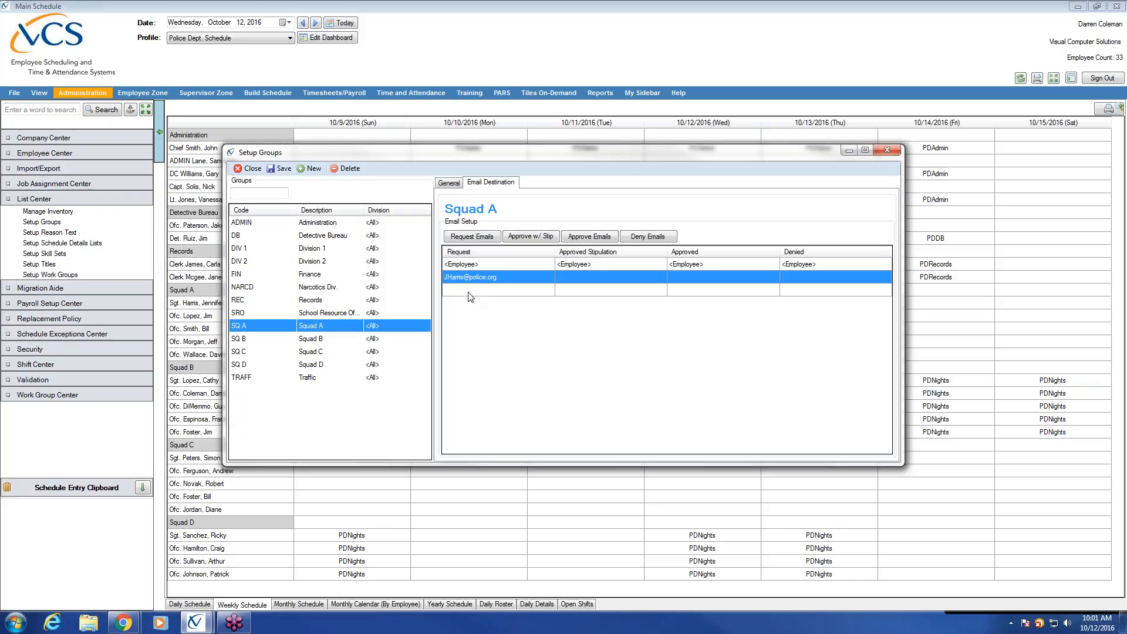
click(709, 263)
click(700, 276)
click(700, 296)
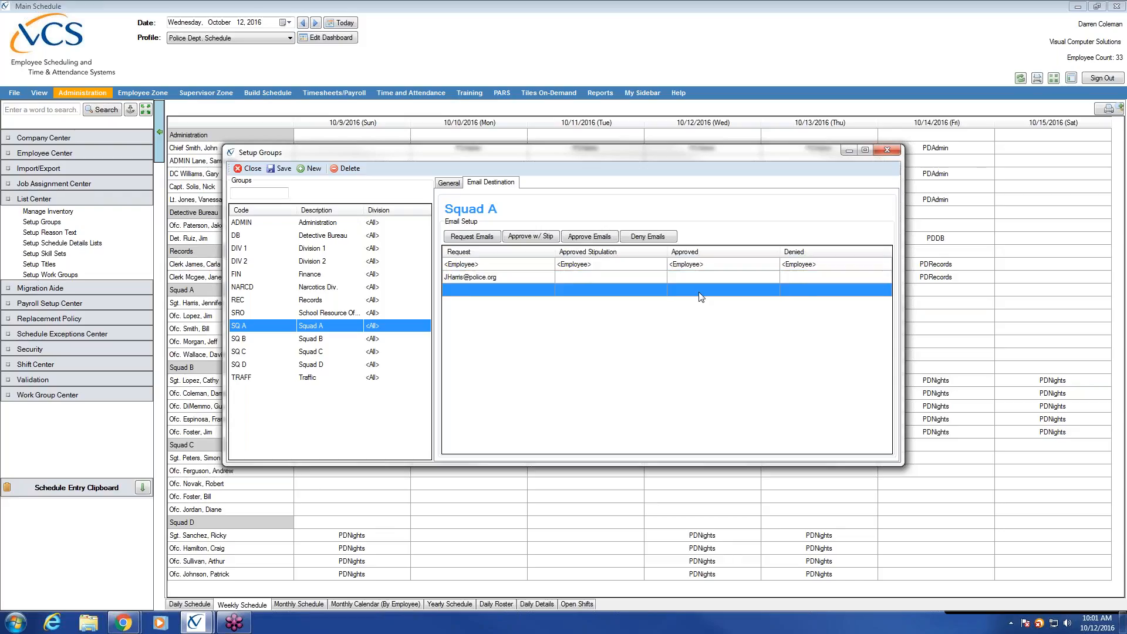
click(701, 262)
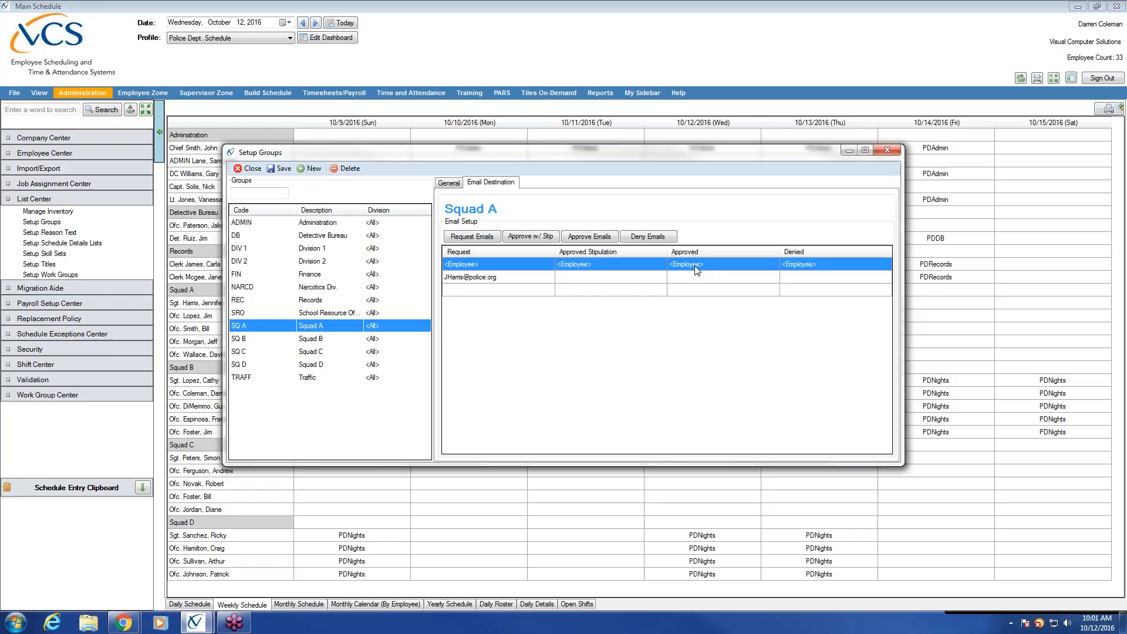
click(319, 340)
Step: Review SQ A–SQ D email destinations, then return to General and start a blank group
click(309, 352)
click(310, 365)
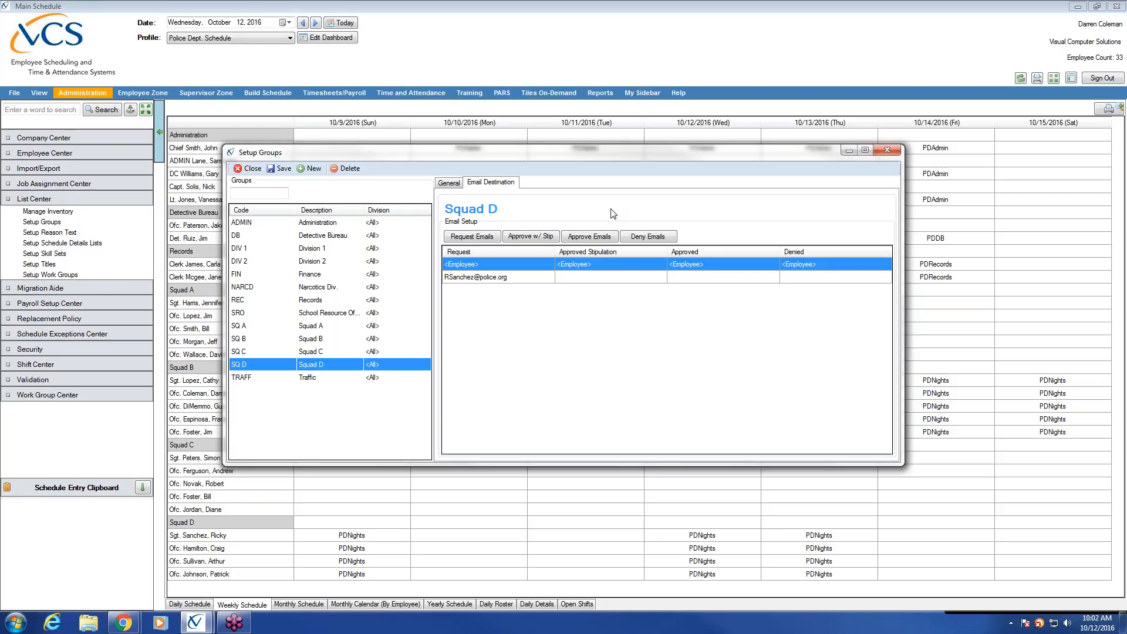
click(312, 327)
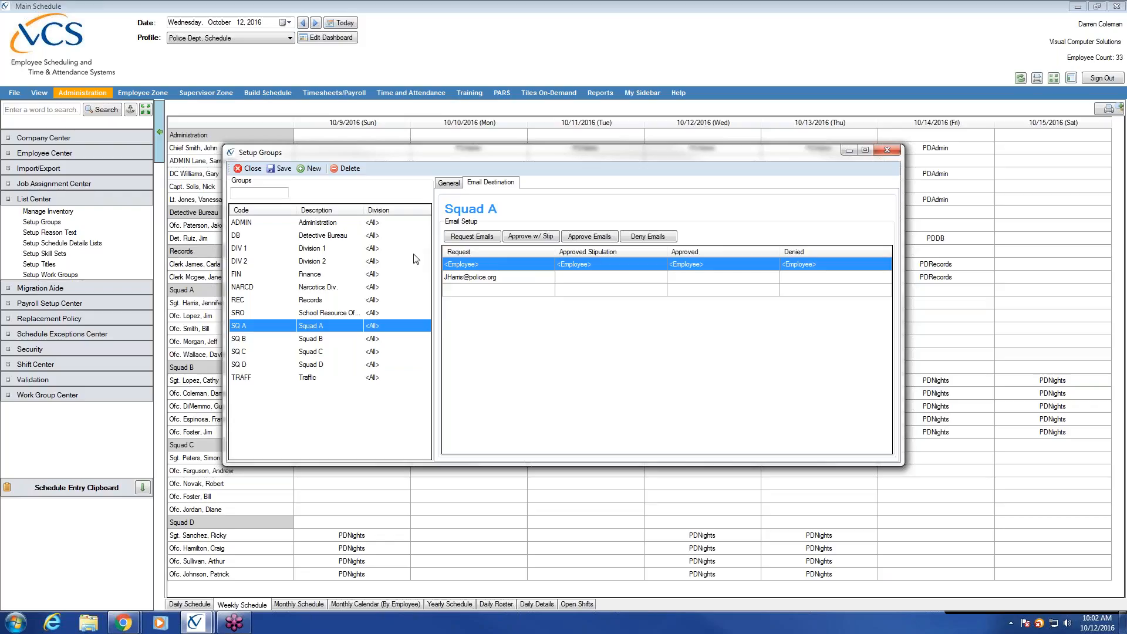
click(324, 339)
click(327, 352)
click(324, 366)
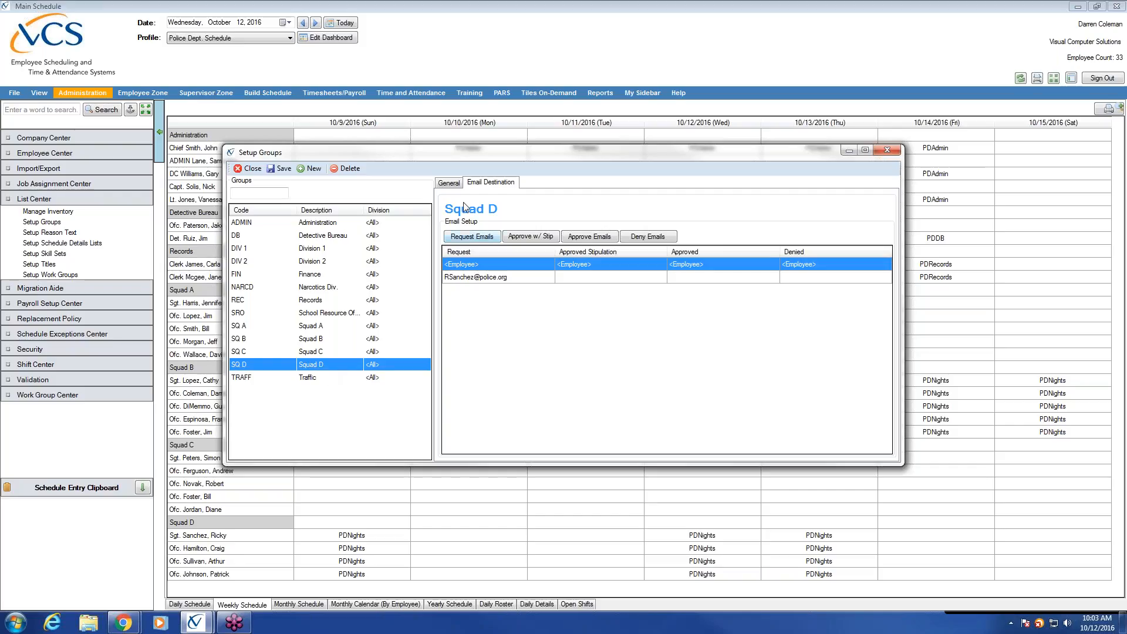
click(450, 183)
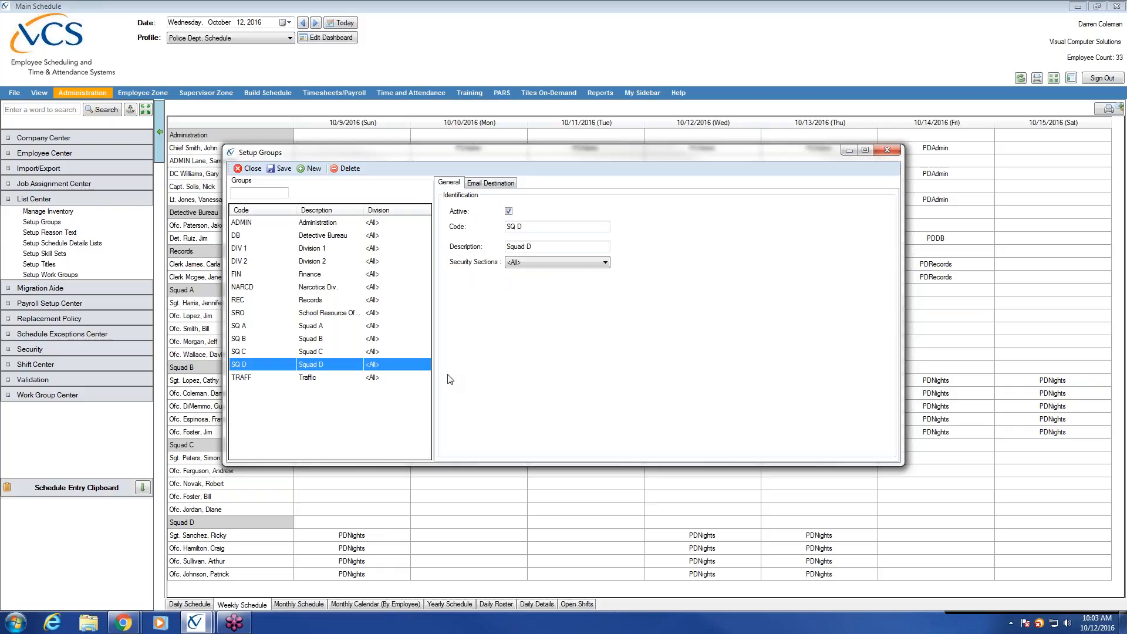
click(313, 169)
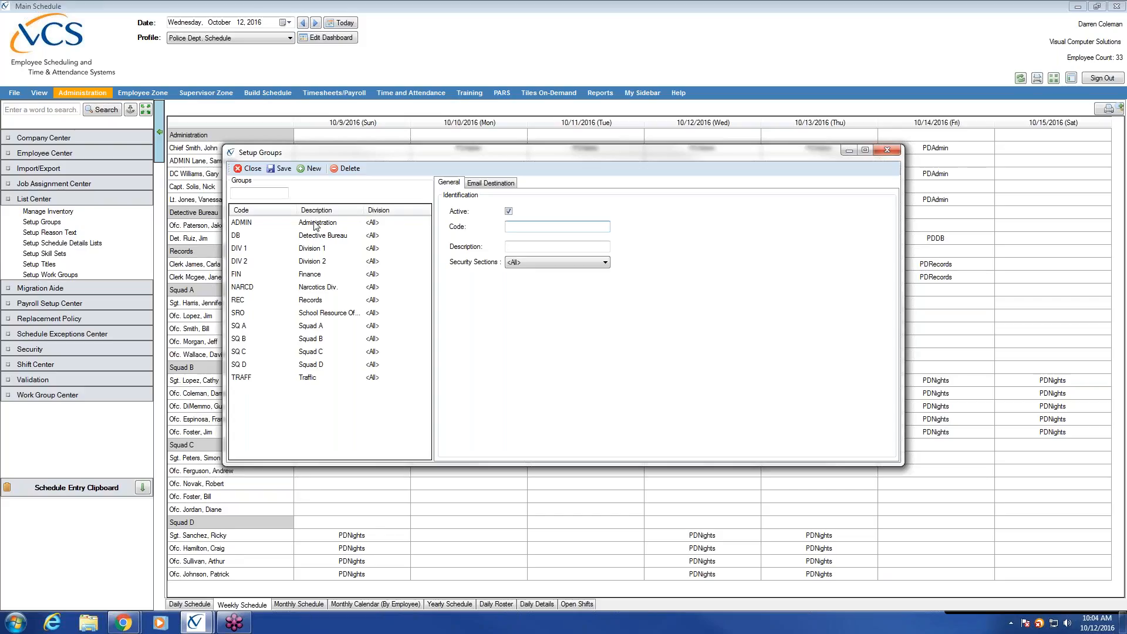
Step: Abandon the blank entry and show SQ A: Active, code SQ A, description Squad A
click(309, 329)
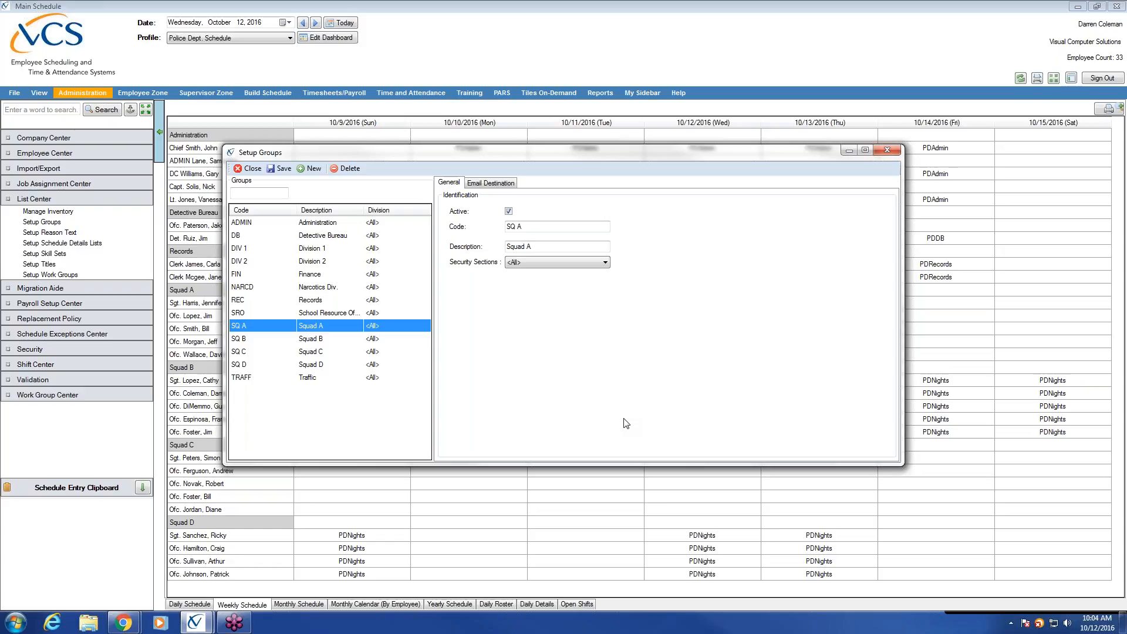
Step: Save the Squad A group record as Active with code SQ A and description Squad A
click(519, 226)
click(284, 168)
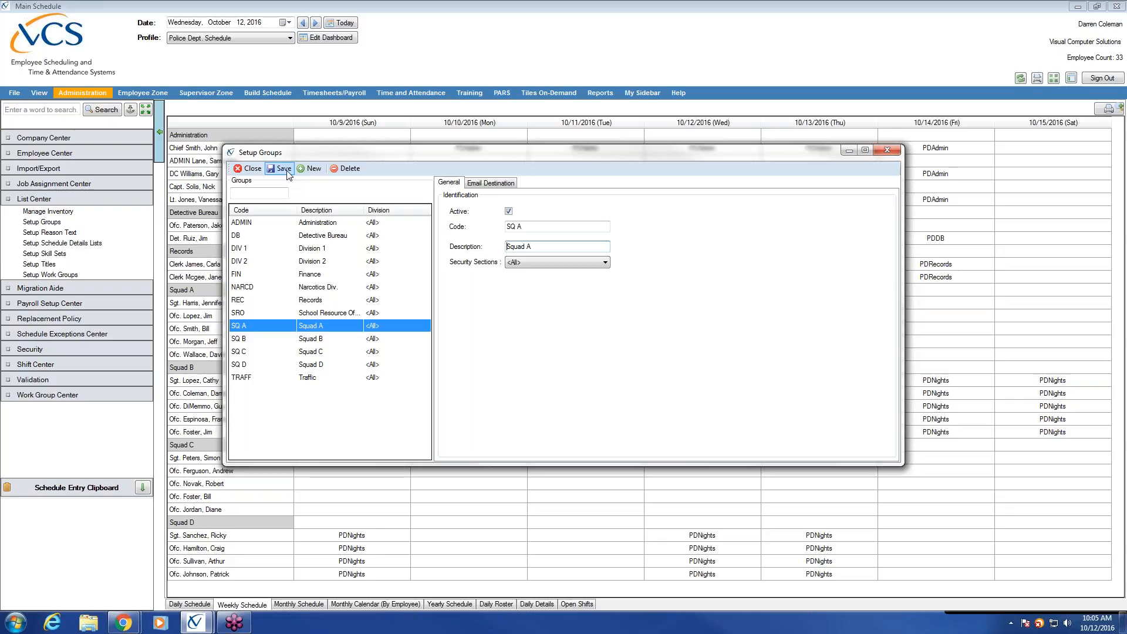
Step: Close Setup Groups to reveal the Police Dept. weekly schedule for October 9–15, 2016
click(252, 169)
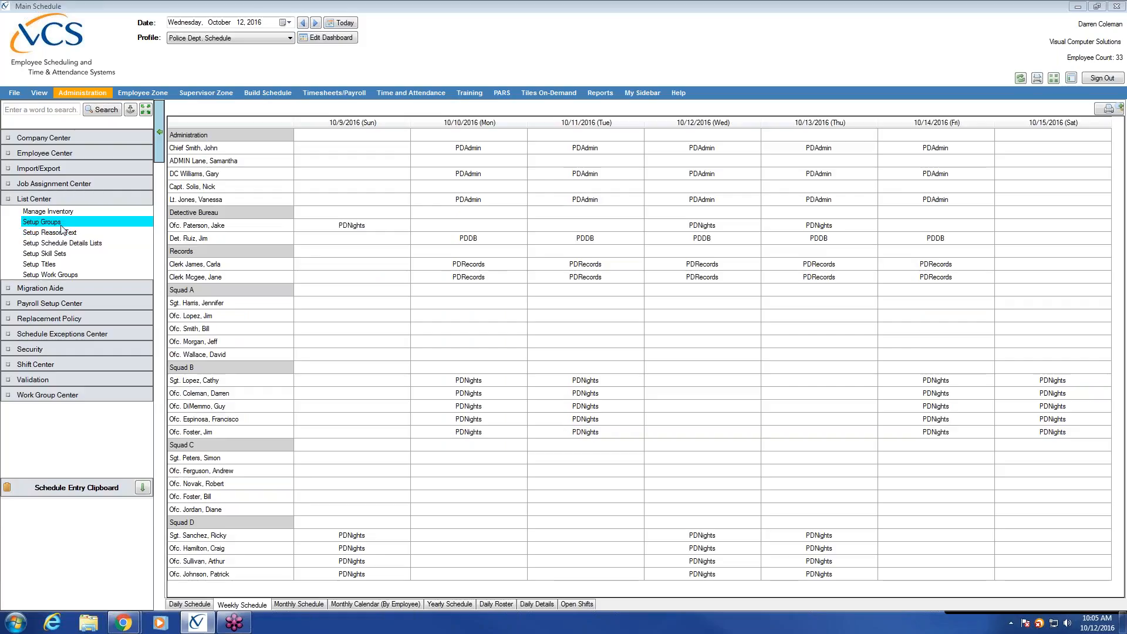
Step: Open Setup Titles enlarged to show every title, then view the Daily Schedule for 10/12/2016
click(80, 266)
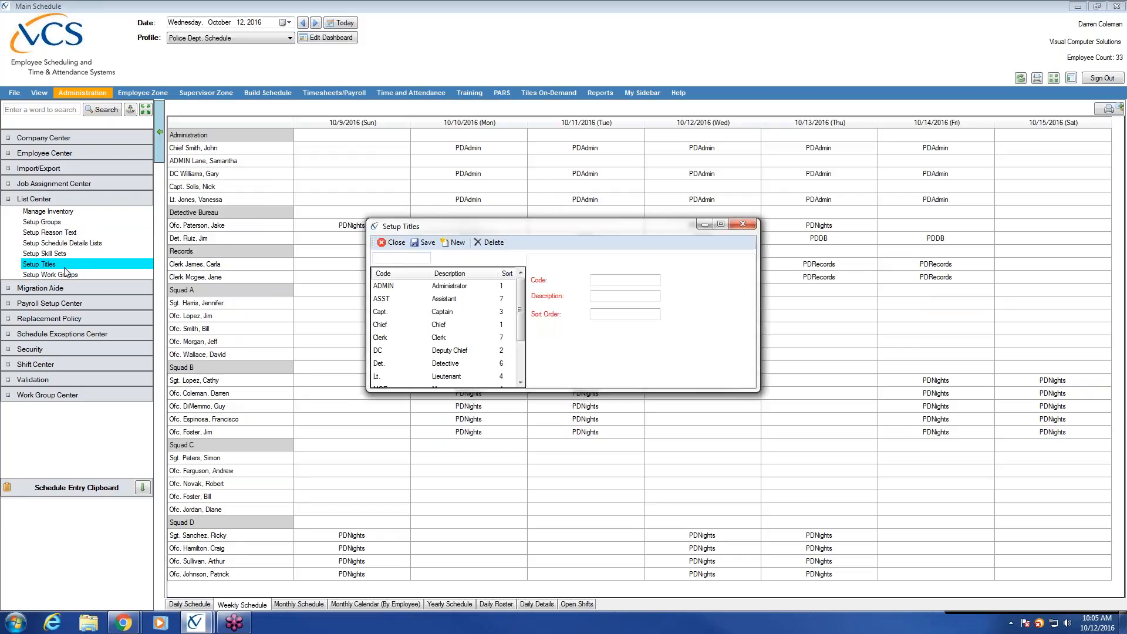
drag(590, 391, 581, 556)
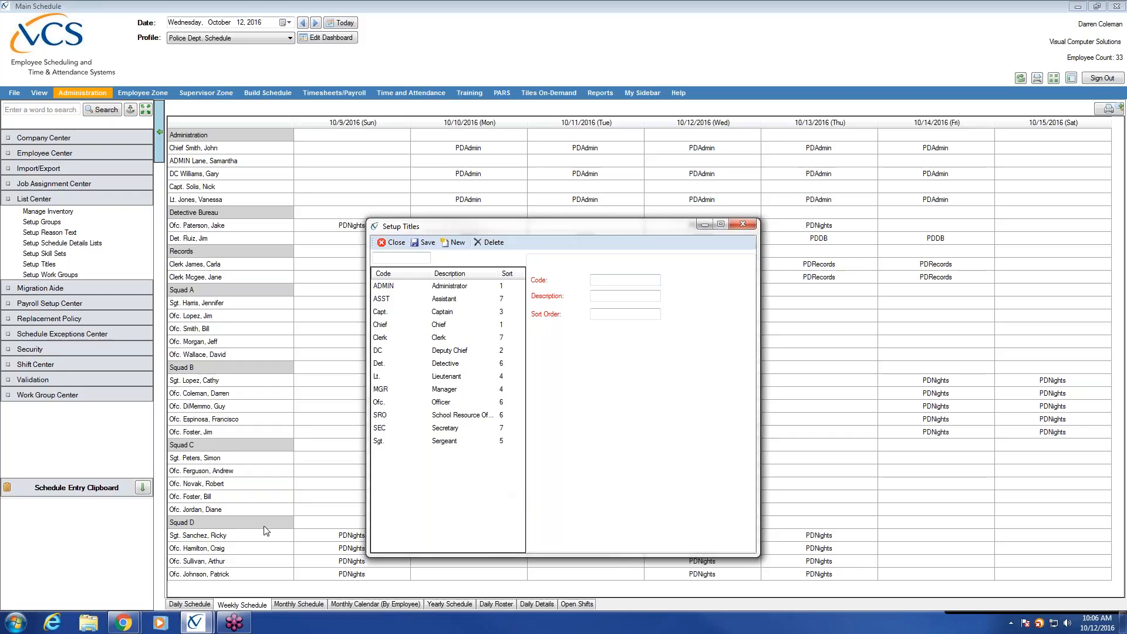
click(189, 605)
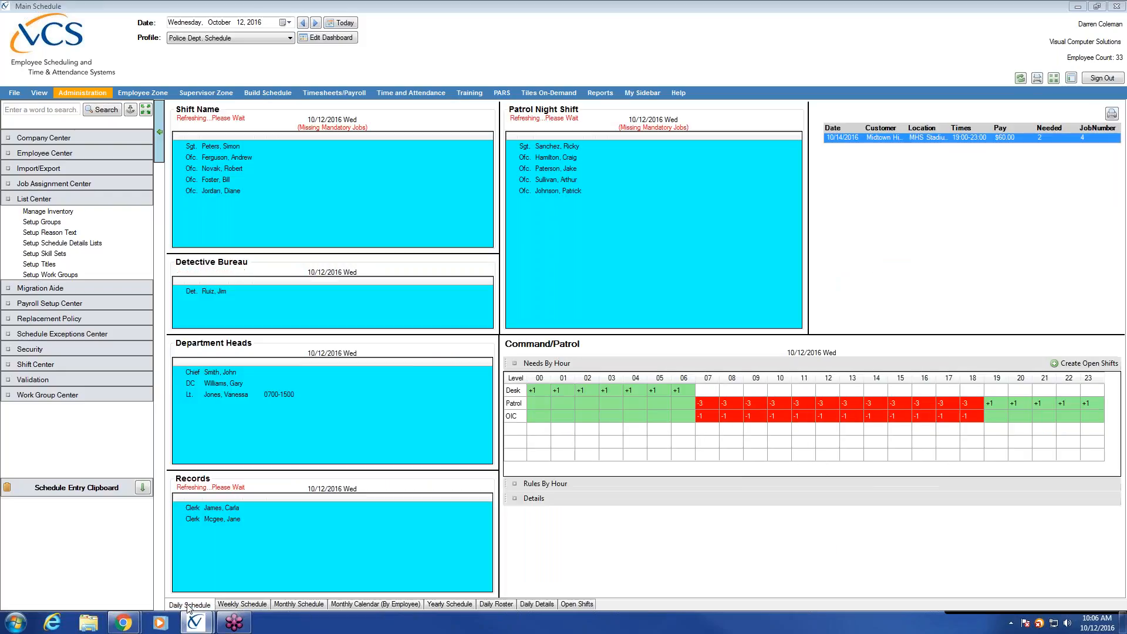
Step: Bring Setup Titles back over the daily schedule, reposition it, and start a blank title entry
mouse_move(206, 622)
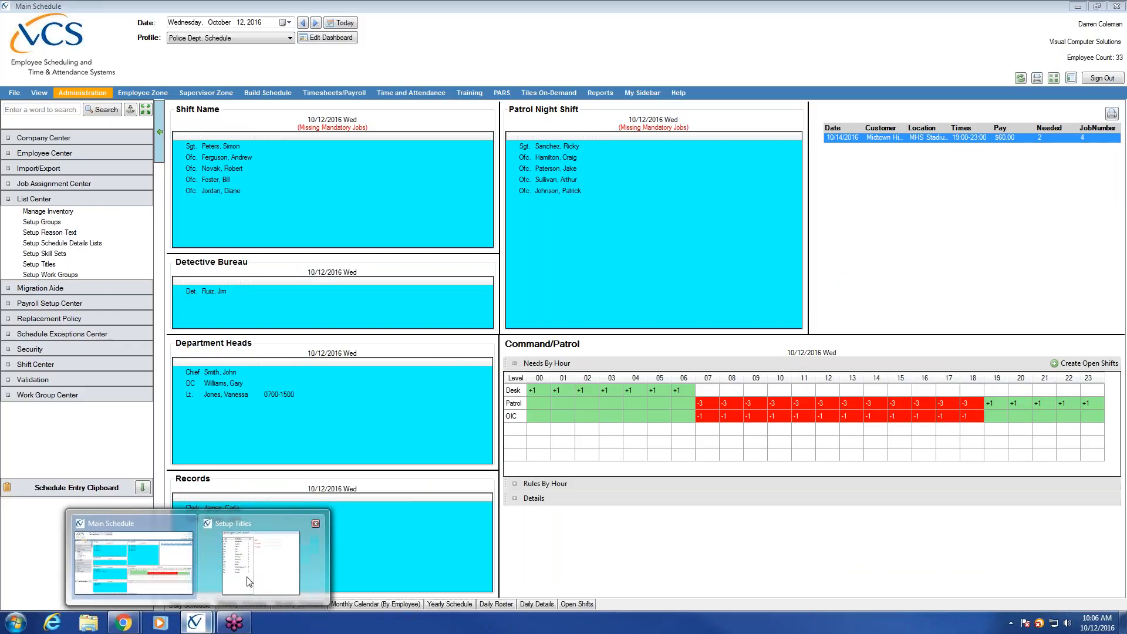
click(273, 564)
drag(513, 224, 614, 187)
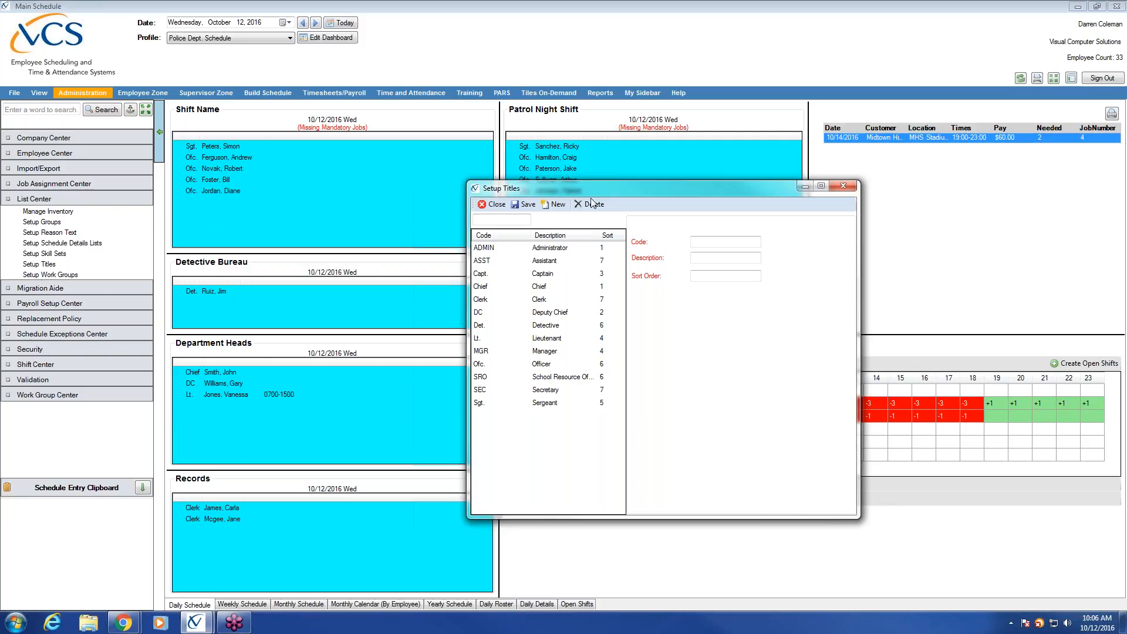
drag(607, 185, 501, 179)
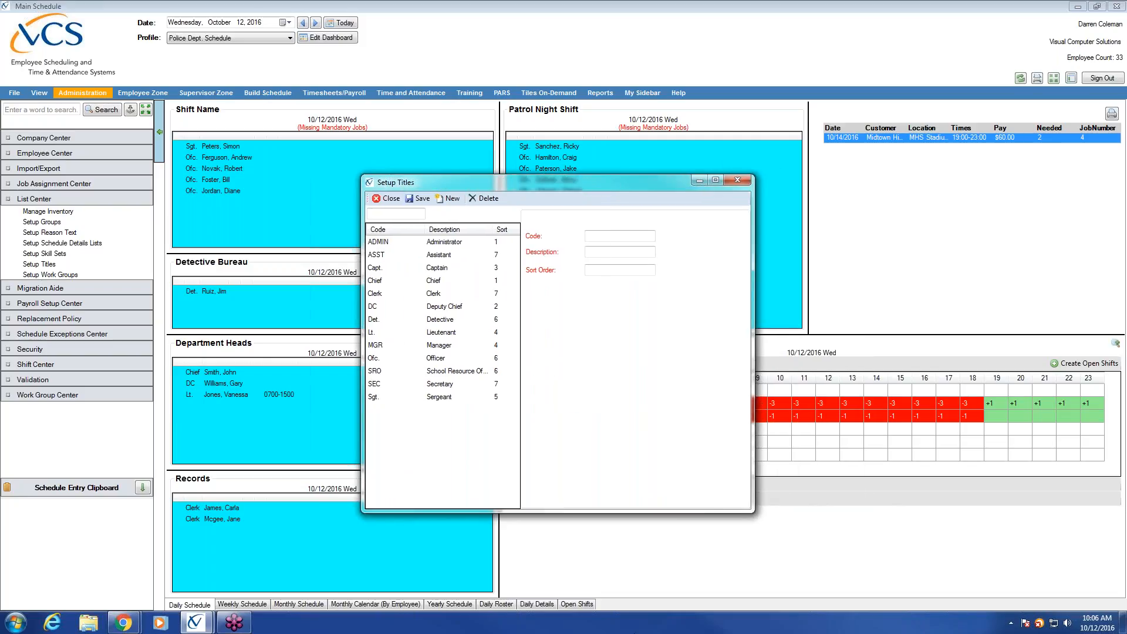
click(453, 199)
click(607, 253)
click(594, 274)
Step: Review Chief (sort order 1), Deputy Chief (2) and Captain (3), then shift the window right
click(434, 282)
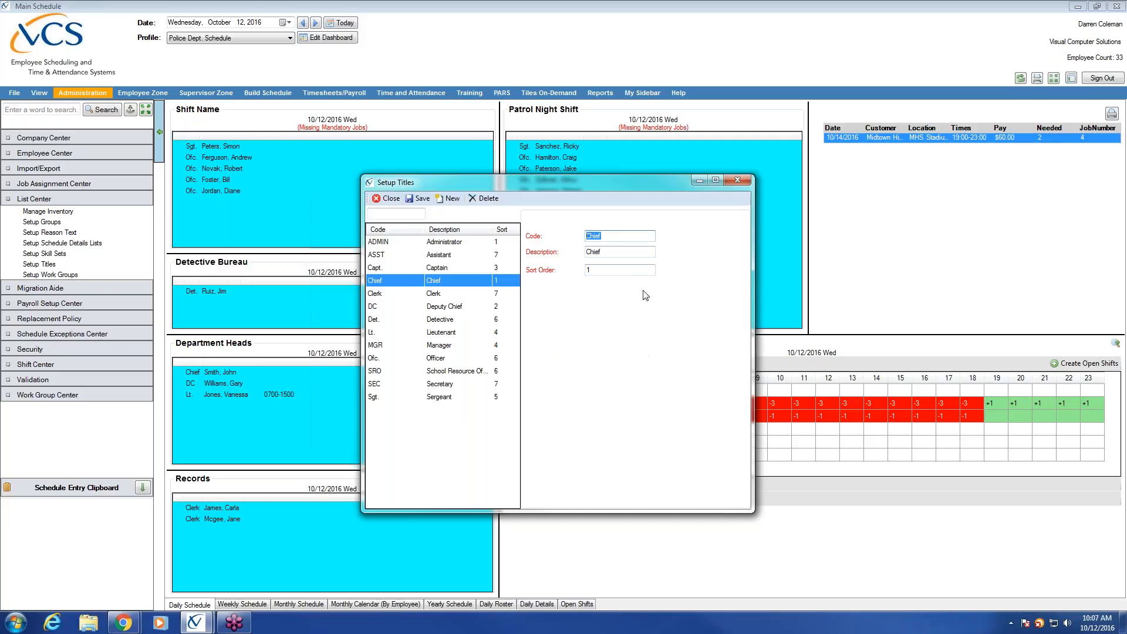
key(Tab)
click(616, 270)
click(420, 306)
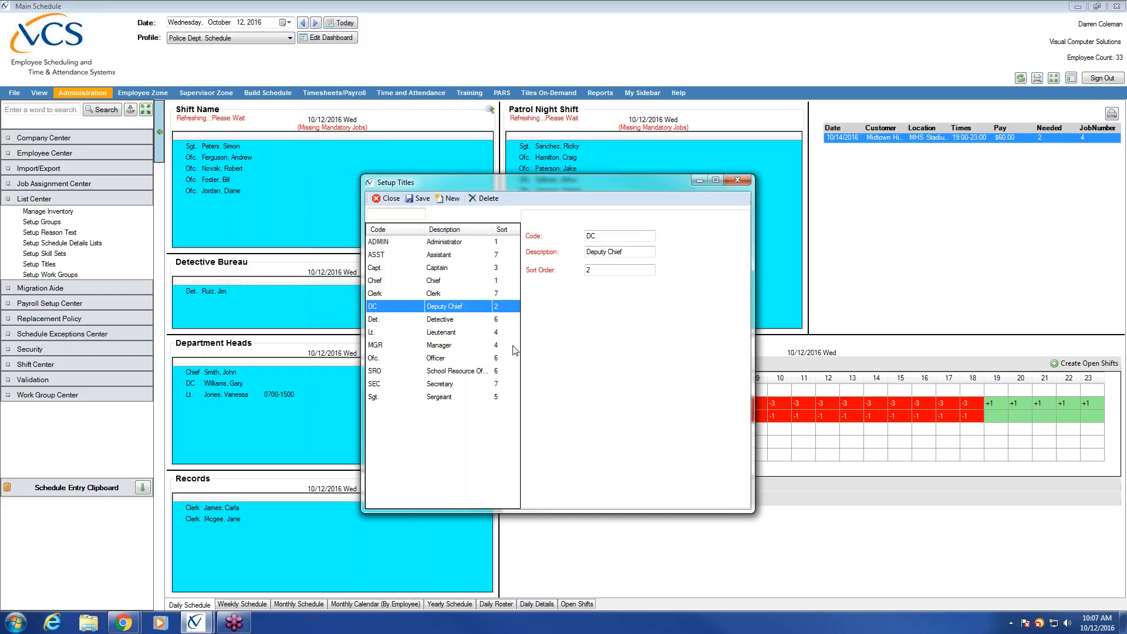
click(449, 270)
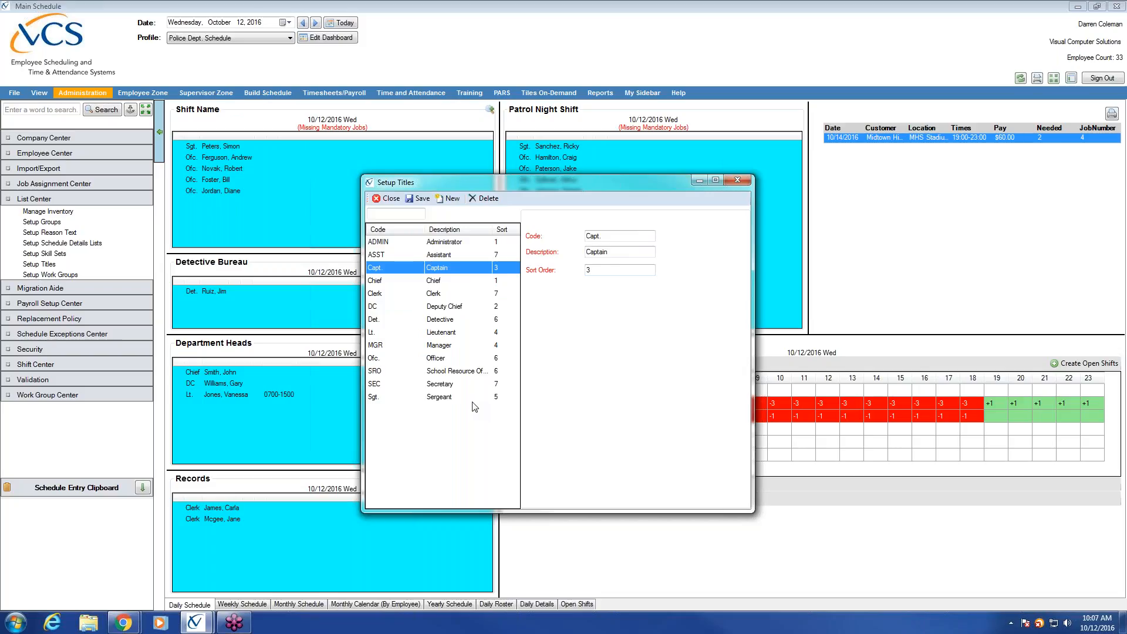
drag(544, 185, 648, 186)
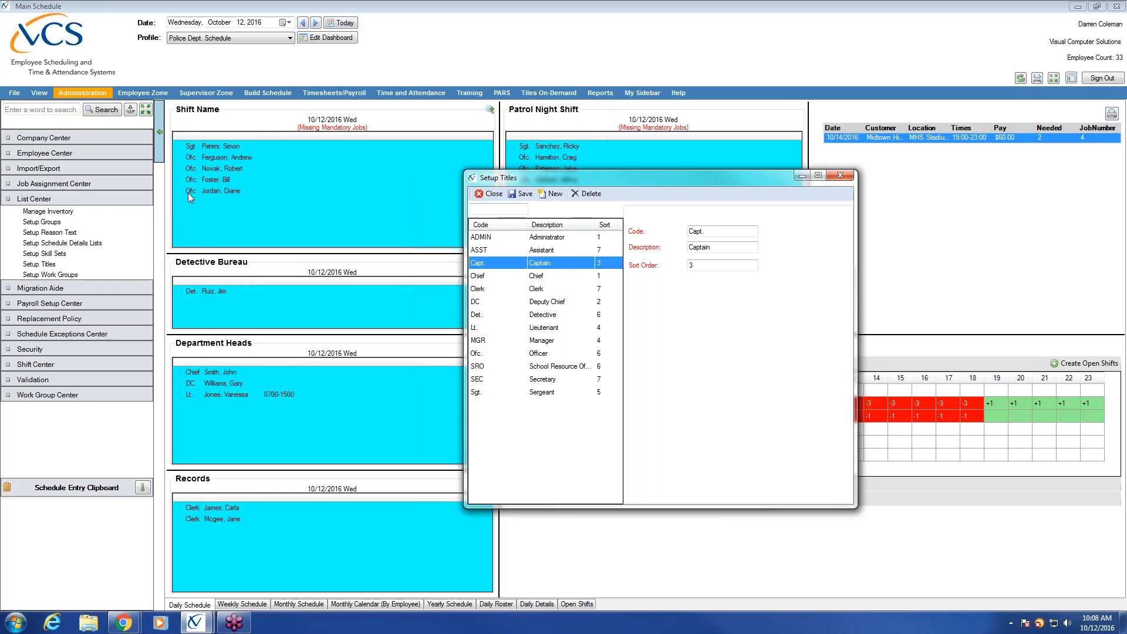
Step: Look up the Sgt. title (sort order 5) and the Ofc. Officer title (sort order 6)
click(534, 392)
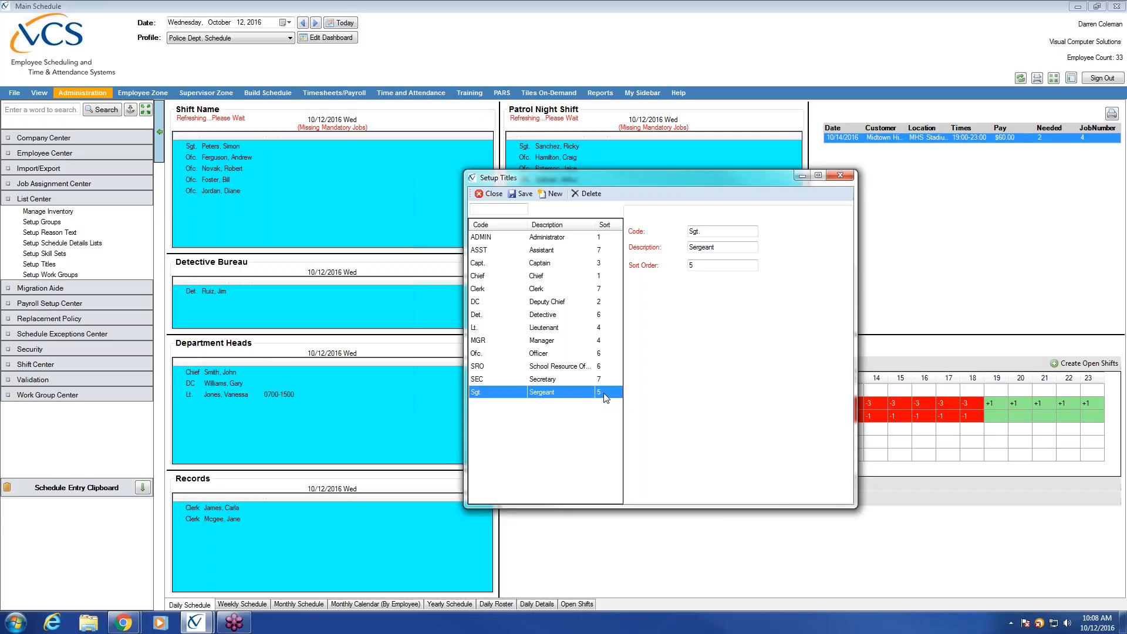
click(615, 355)
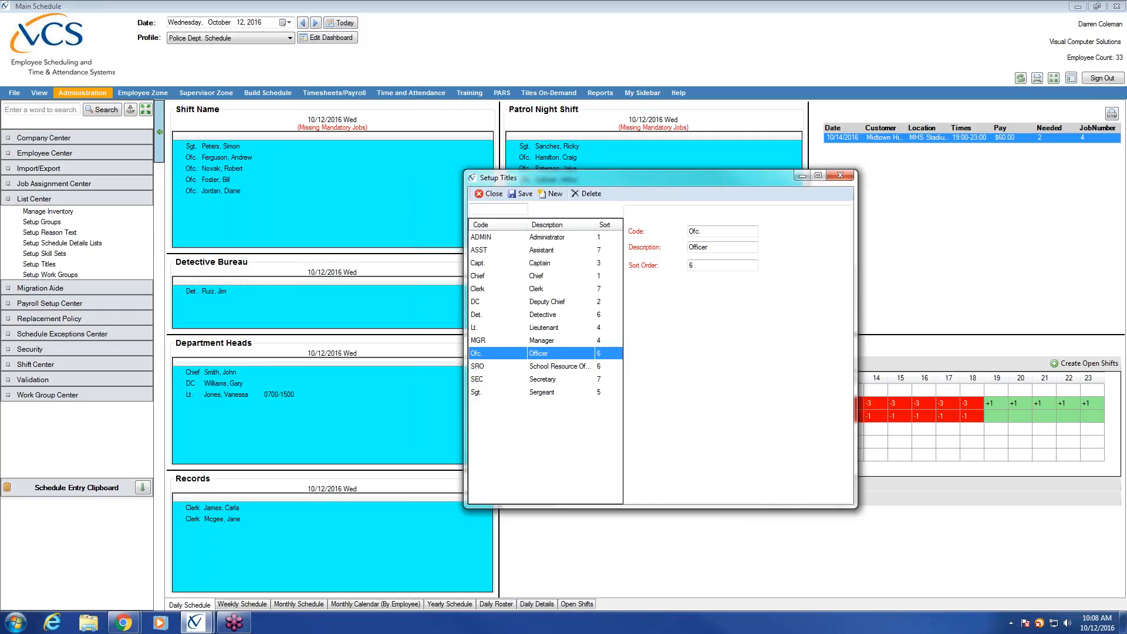
Step: Check the Clerk title, reselect Capt., save it, and close Setup Titles
click(538, 289)
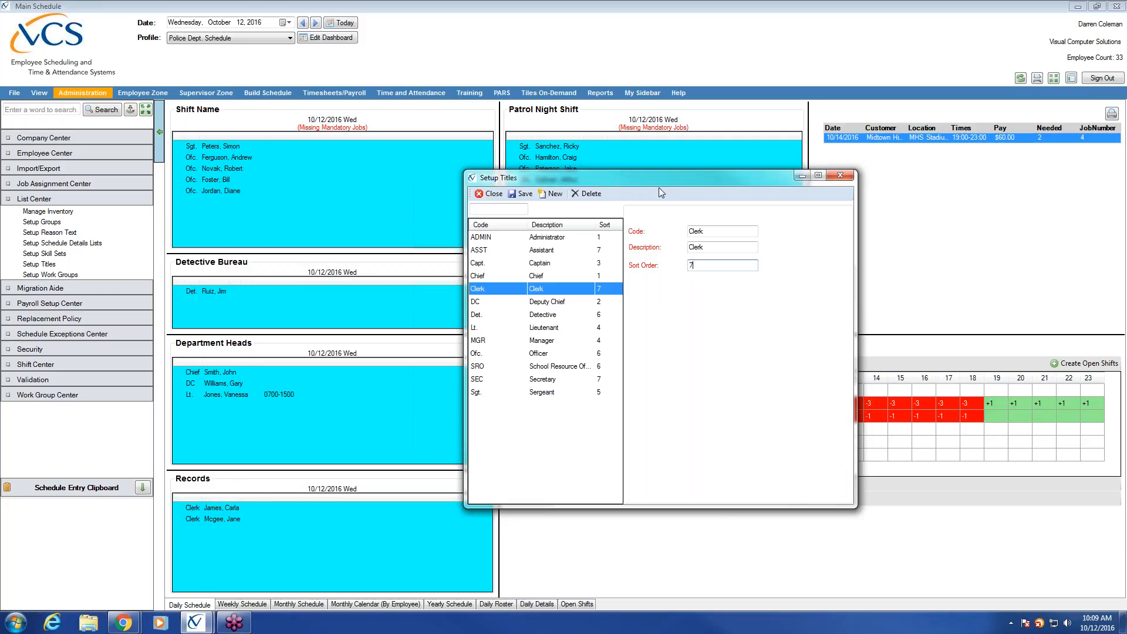
drag(658, 184, 703, 263)
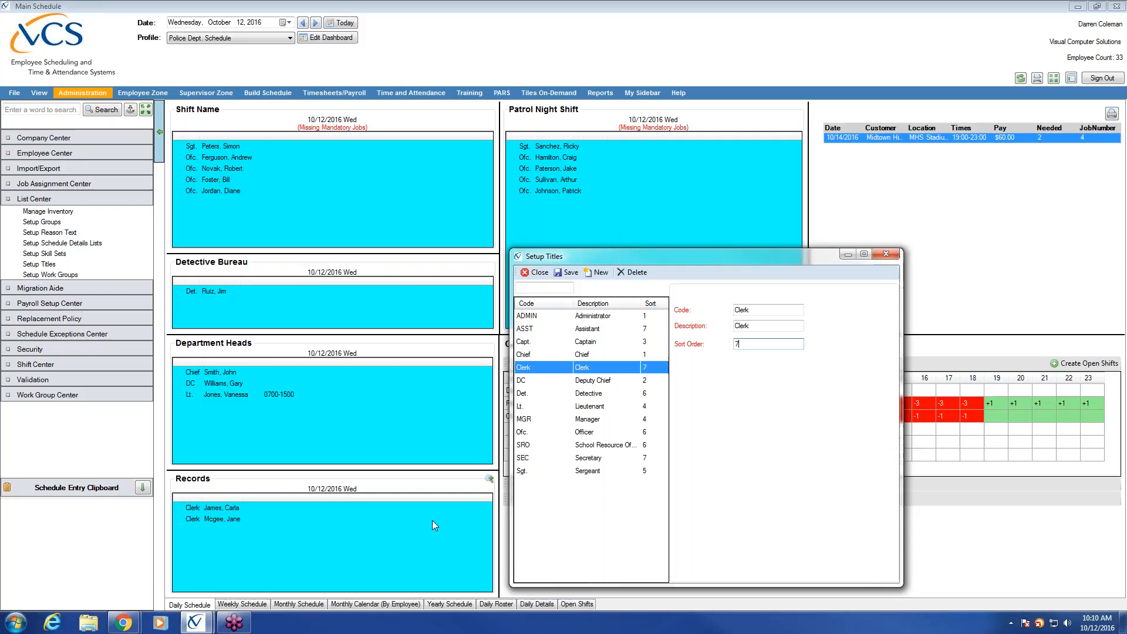
click(582, 344)
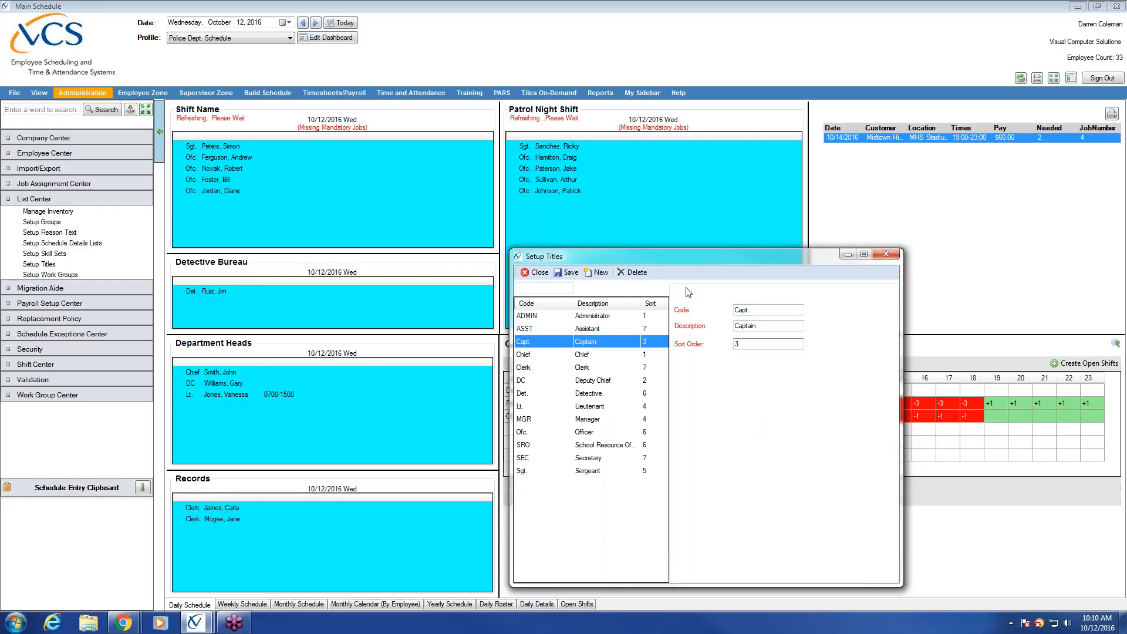
click(566, 273)
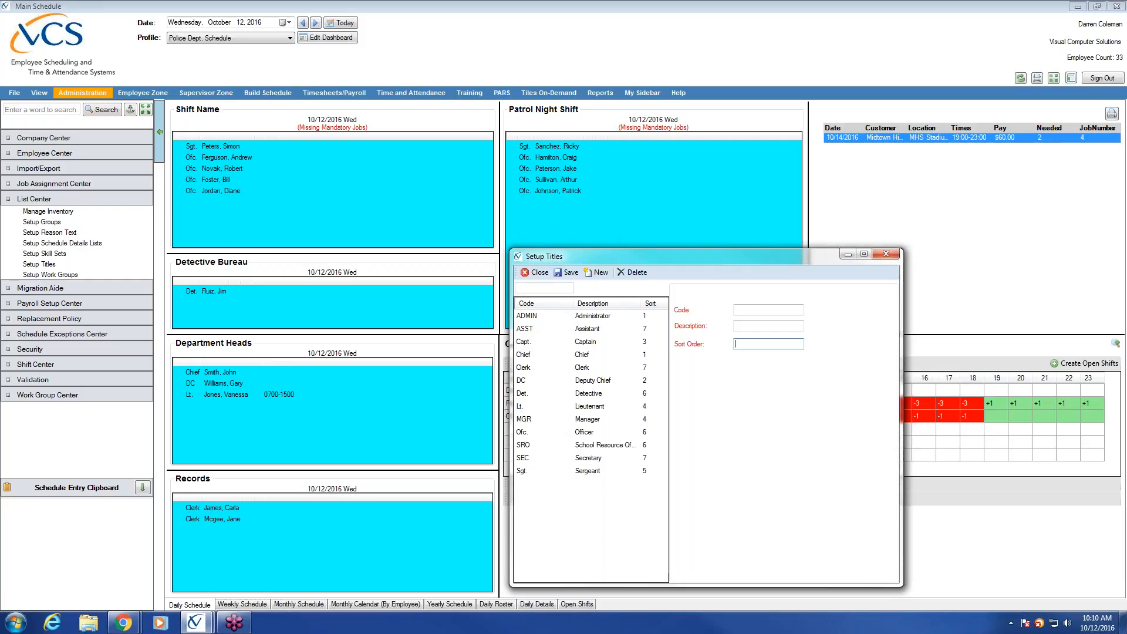
click(535, 273)
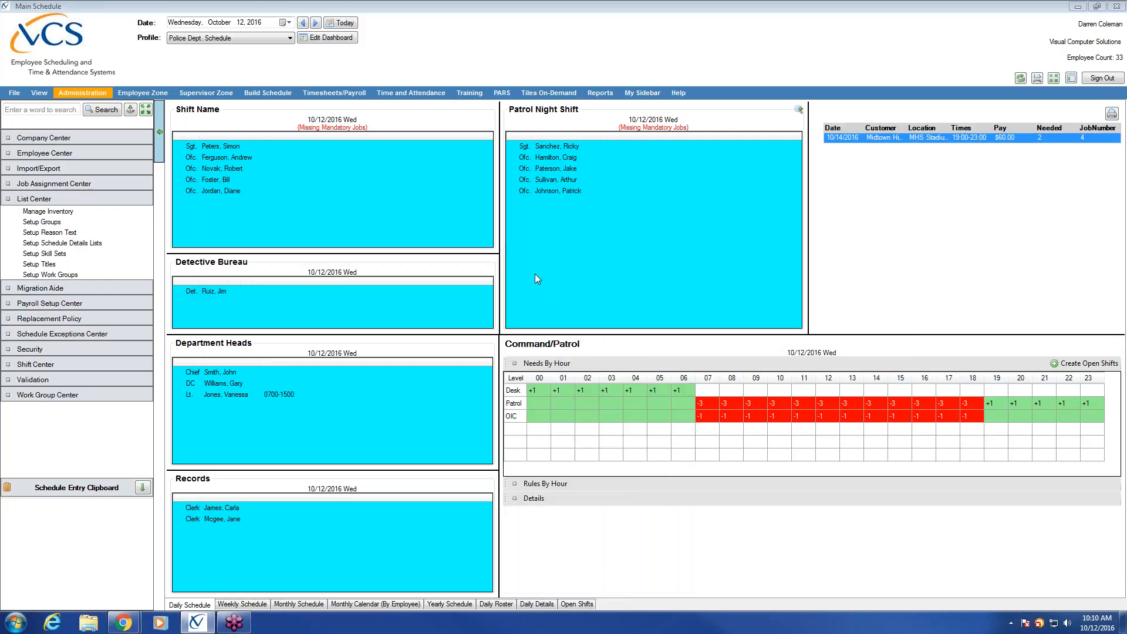
Step: Collapse List Center and expand Employee Center in the Administration sidebar
click(86, 201)
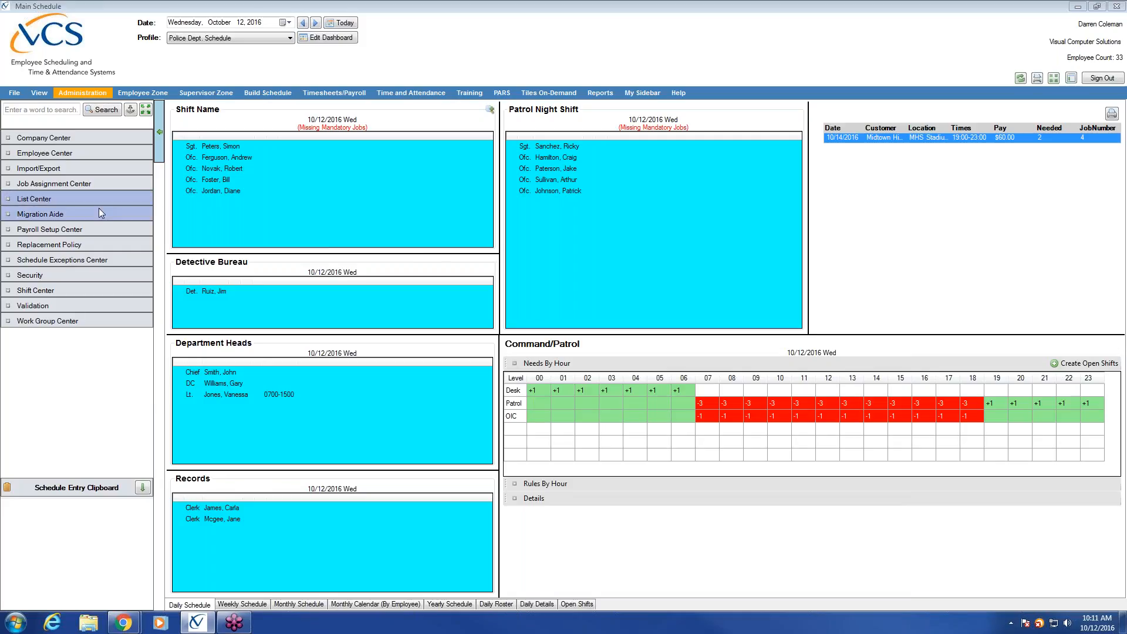
click(97, 154)
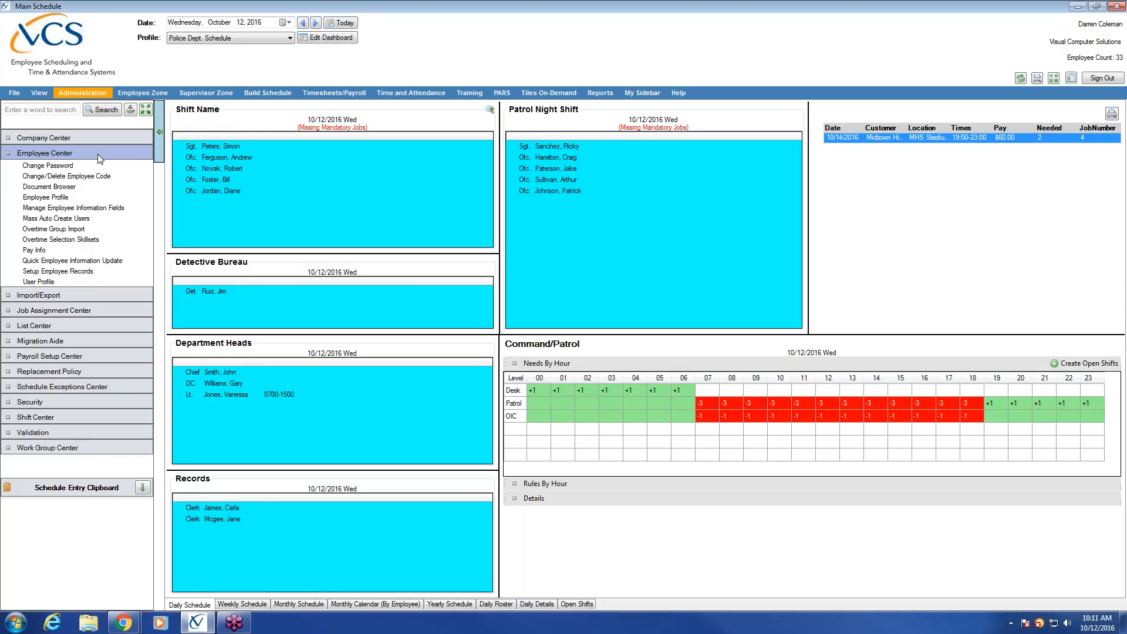
Step: Open Employee Profile, enlarge it, move it left, and scroll through the active employee list
click(77, 198)
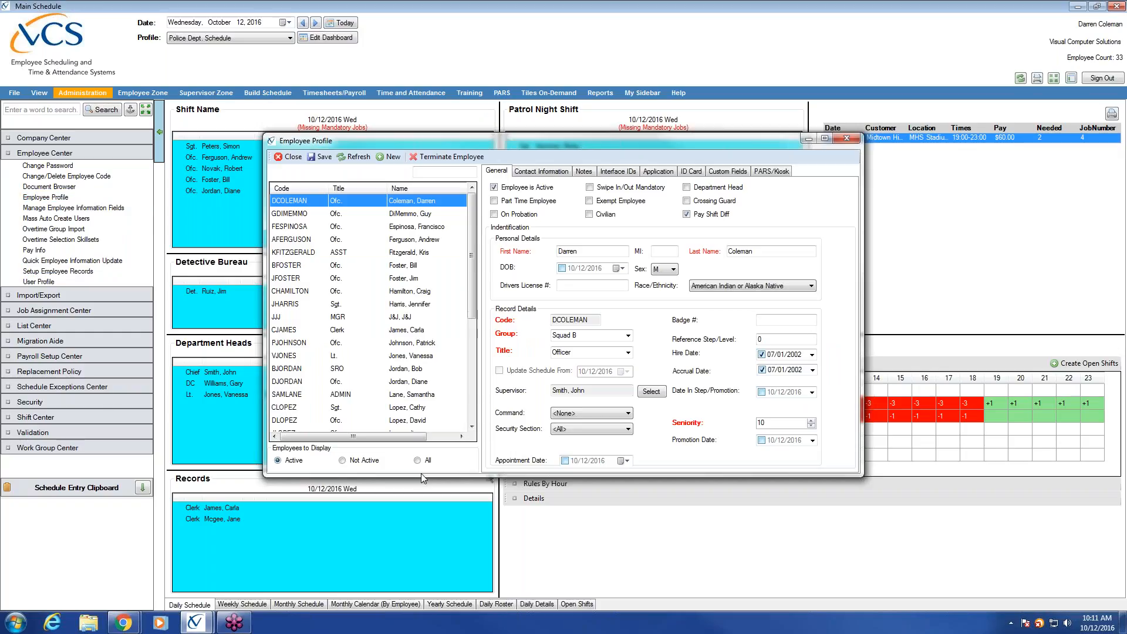
drag(424, 476, 424, 537)
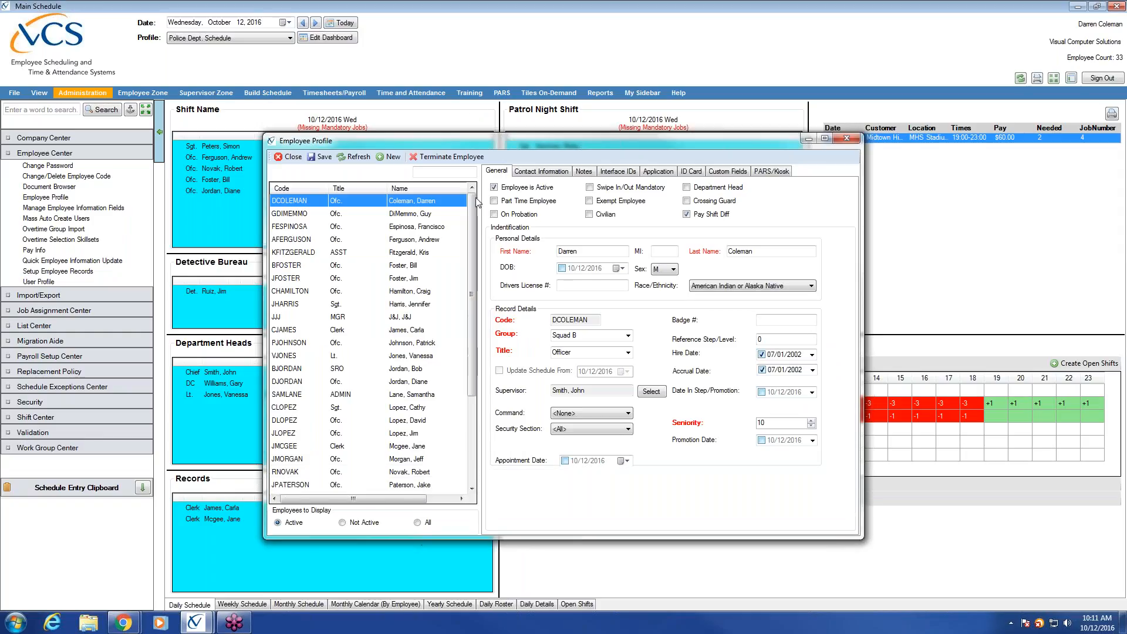
drag(452, 139, 410, 132)
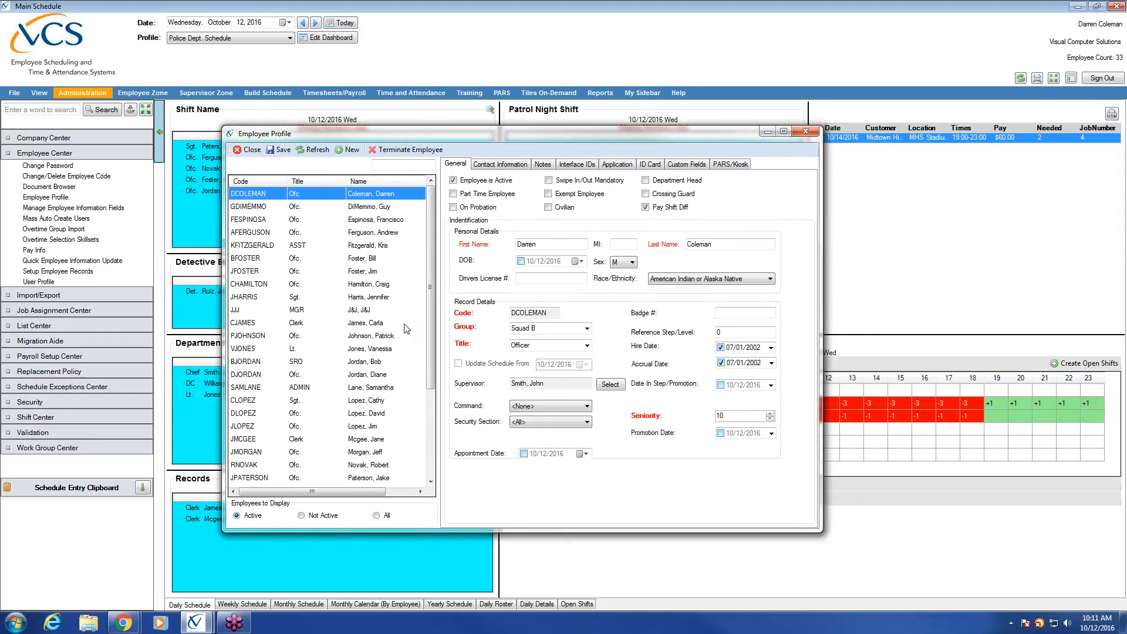
scroll(341, 237, down, 4)
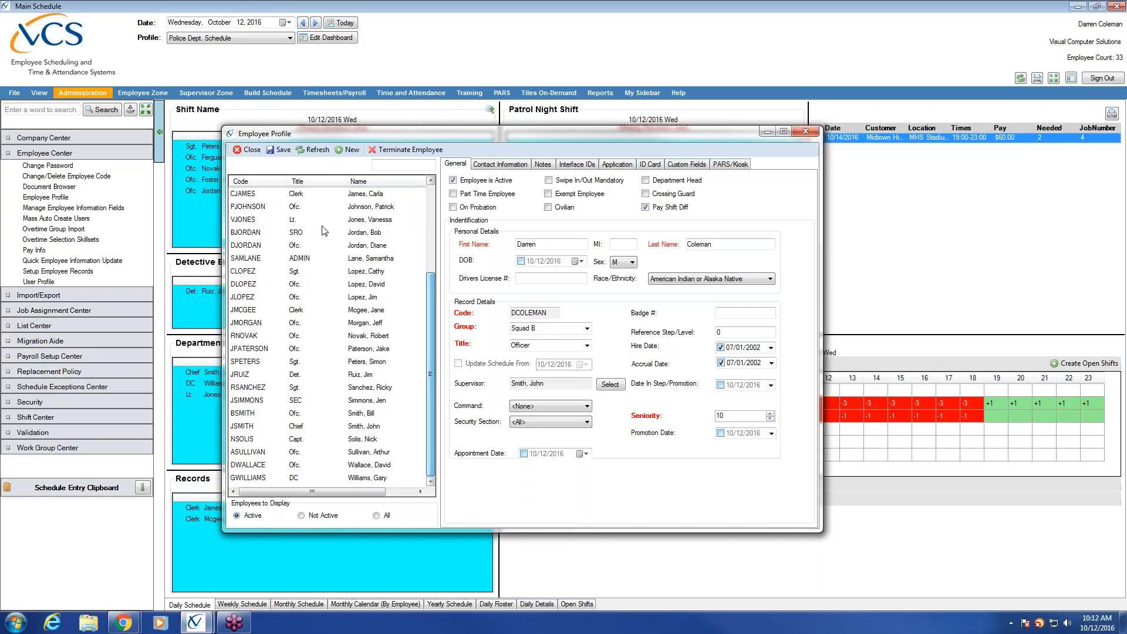
click(494, 165)
click(542, 164)
click(576, 164)
click(617, 164)
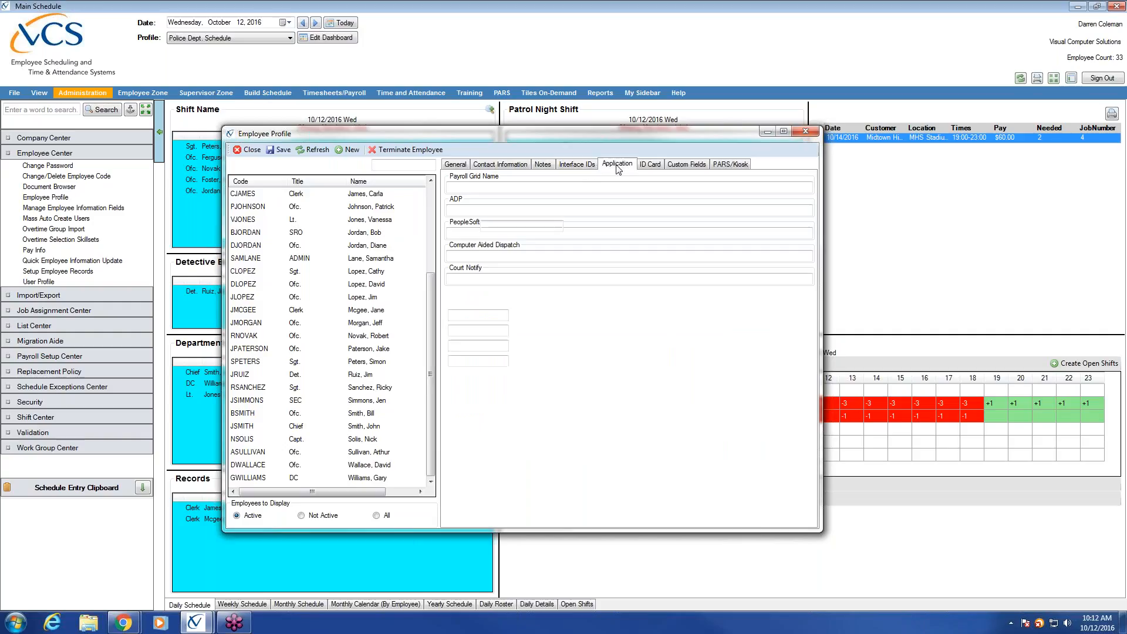
click(650, 165)
click(686, 165)
click(731, 164)
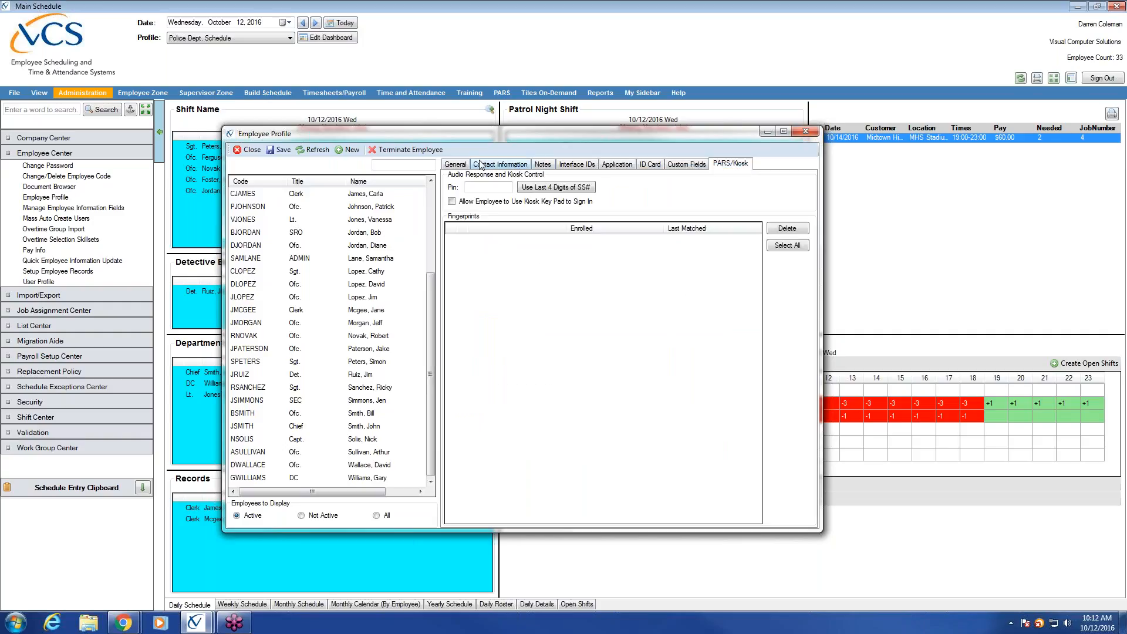
click(456, 164)
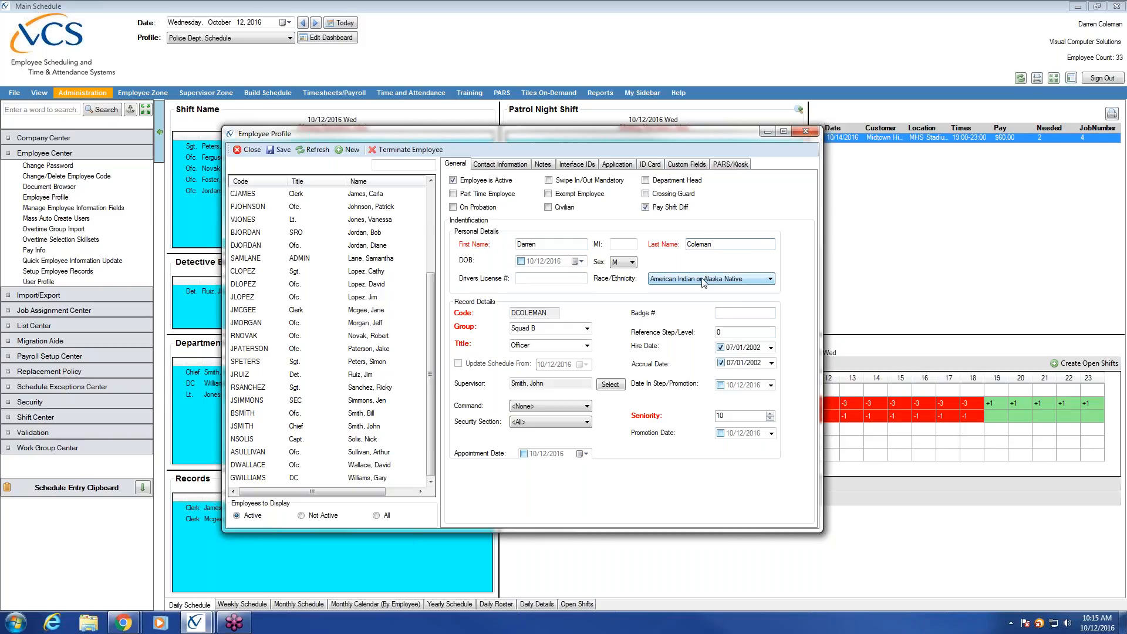
click(557, 313)
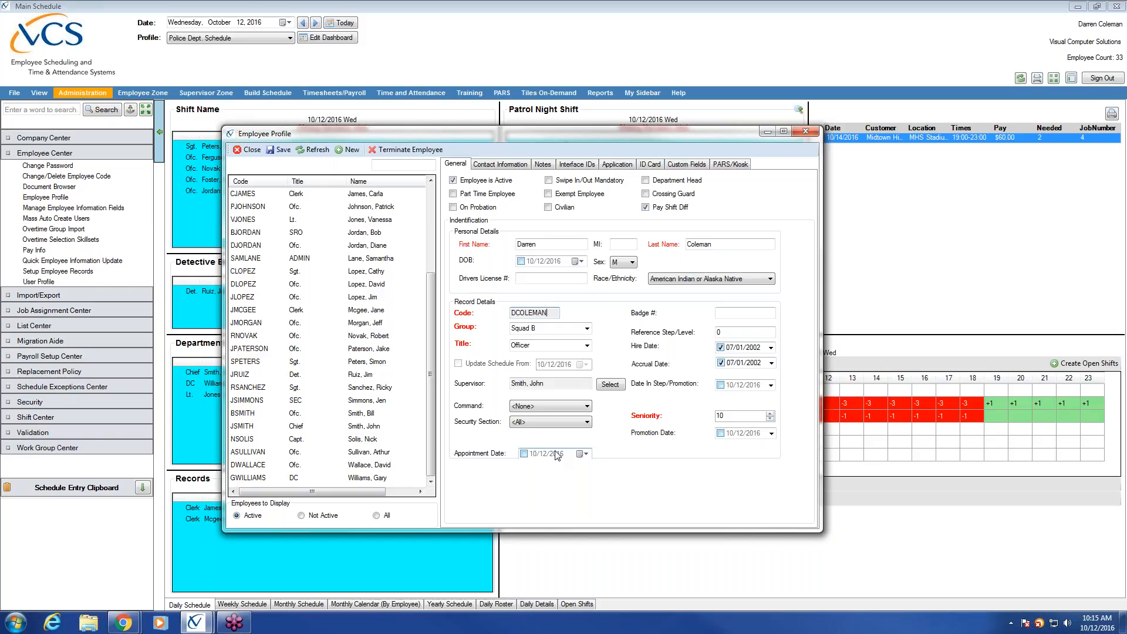
click(587, 329)
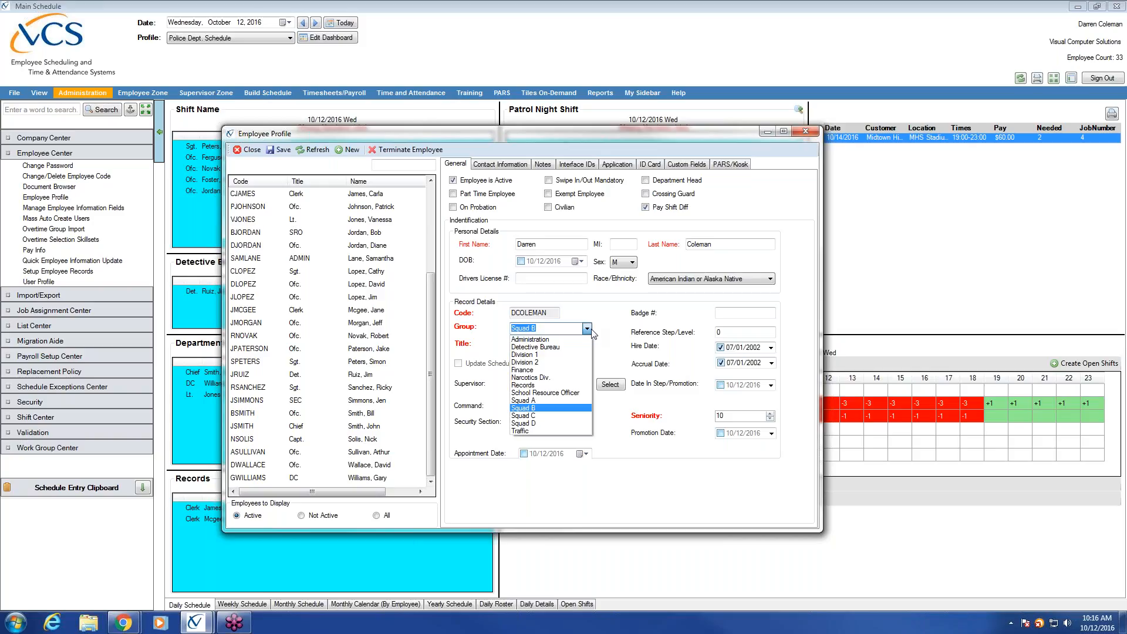
click(604, 335)
click(587, 345)
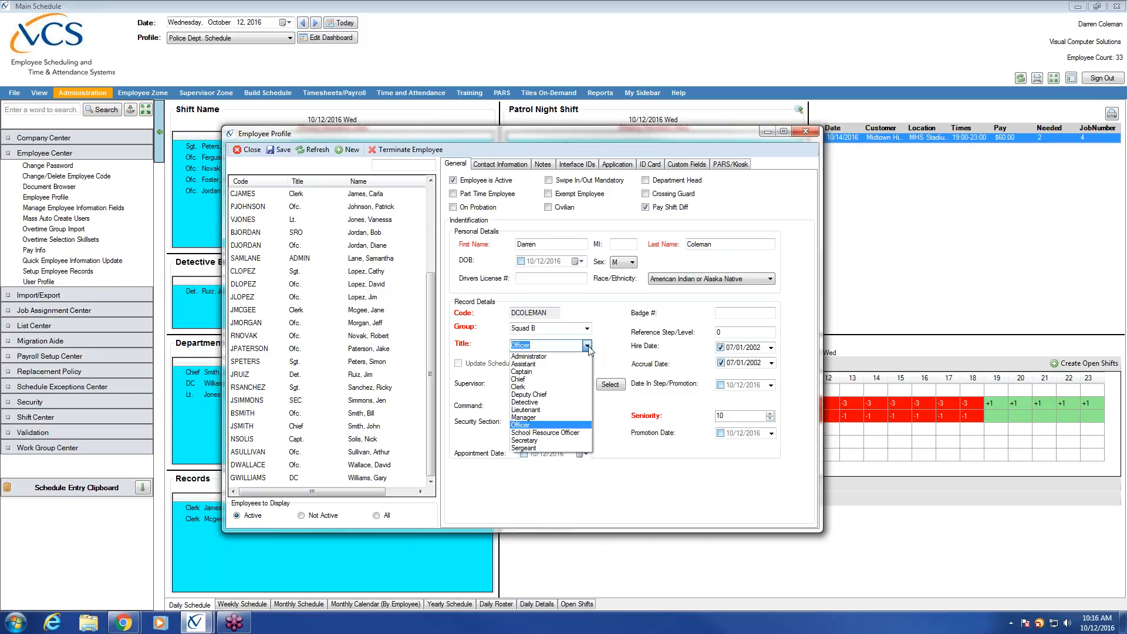
click(617, 348)
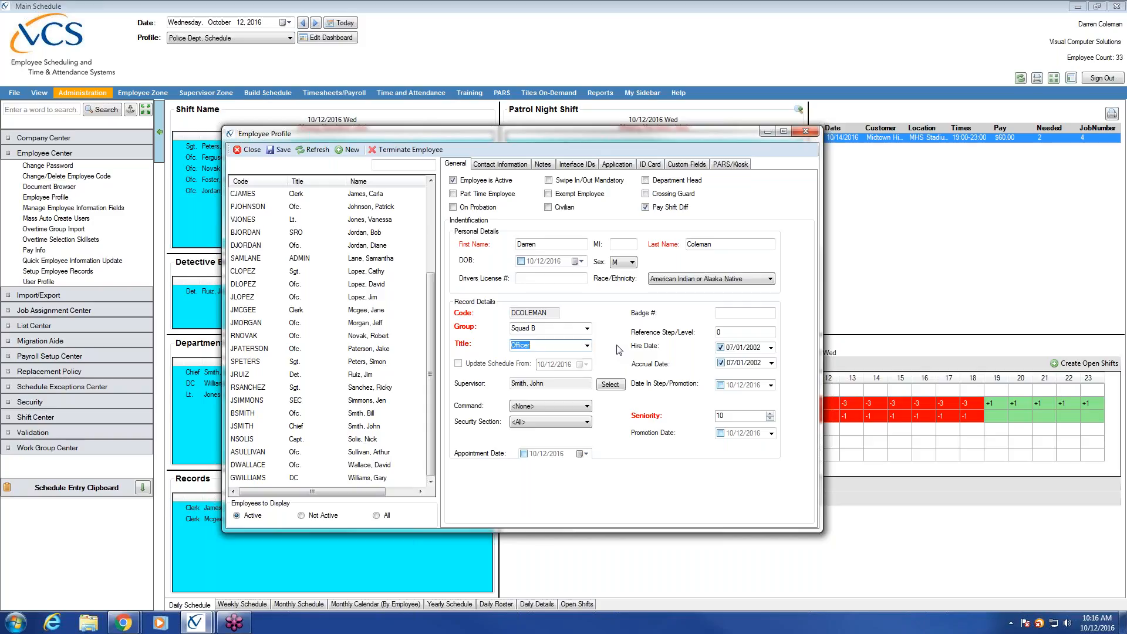
click(565, 329)
click(556, 349)
Step: Focus the Squad B Officer's seniority of 10, then move the profile up and right
click(722, 416)
drag(571, 136, 700, 106)
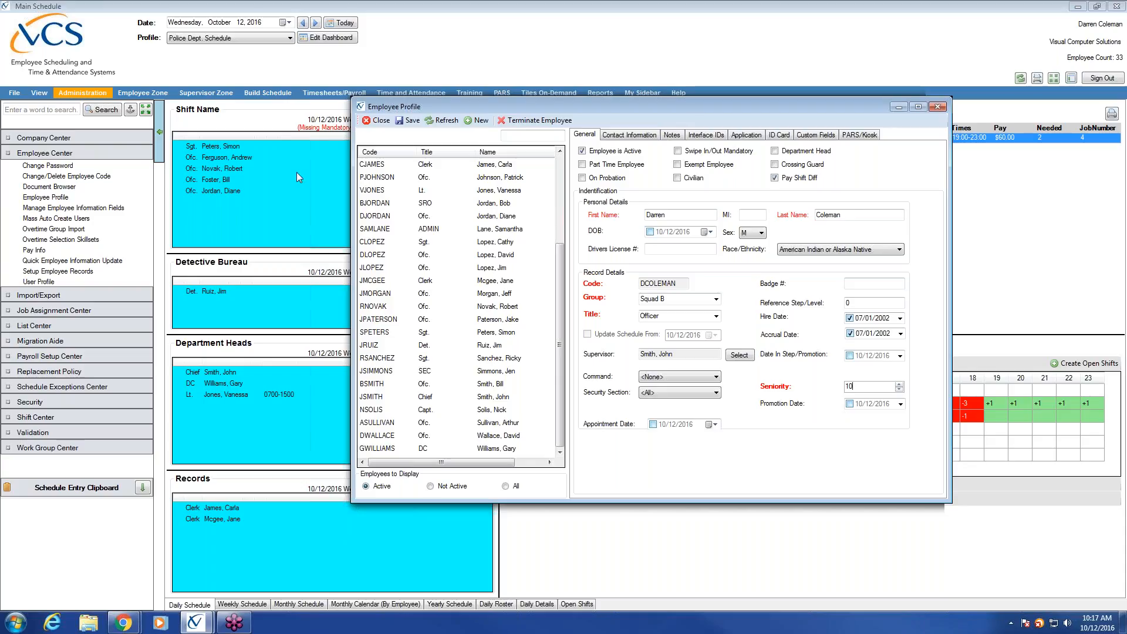
drag(555, 102, 663, 98)
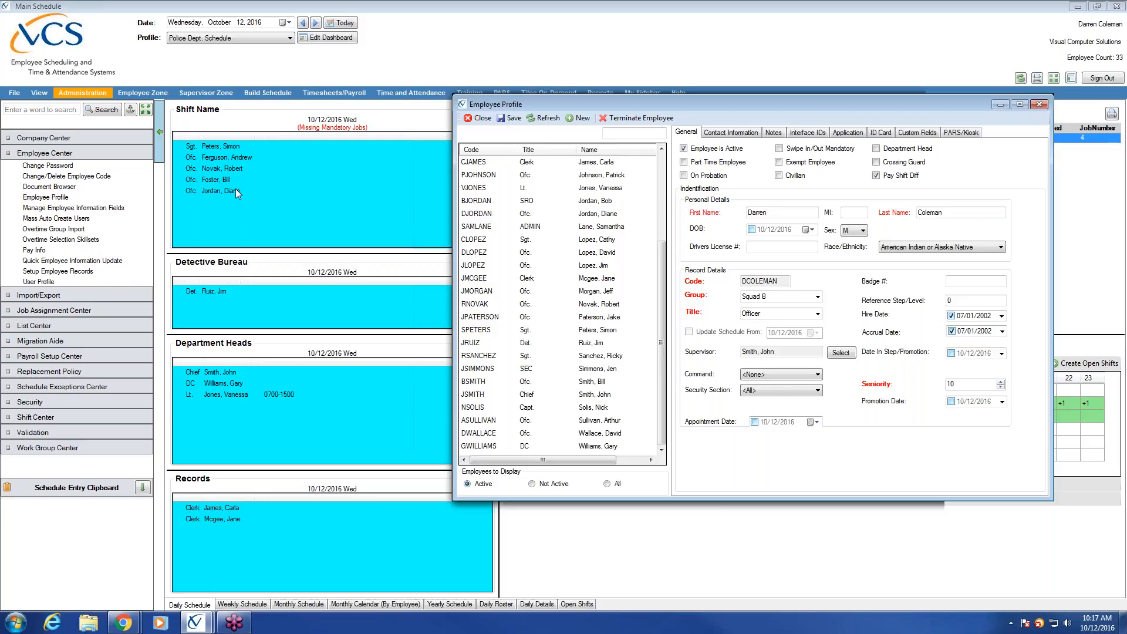
Step: Bring Employee Profile forward, load the Squad C Officer hired 12/01/2015, and move it left
click(235, 159)
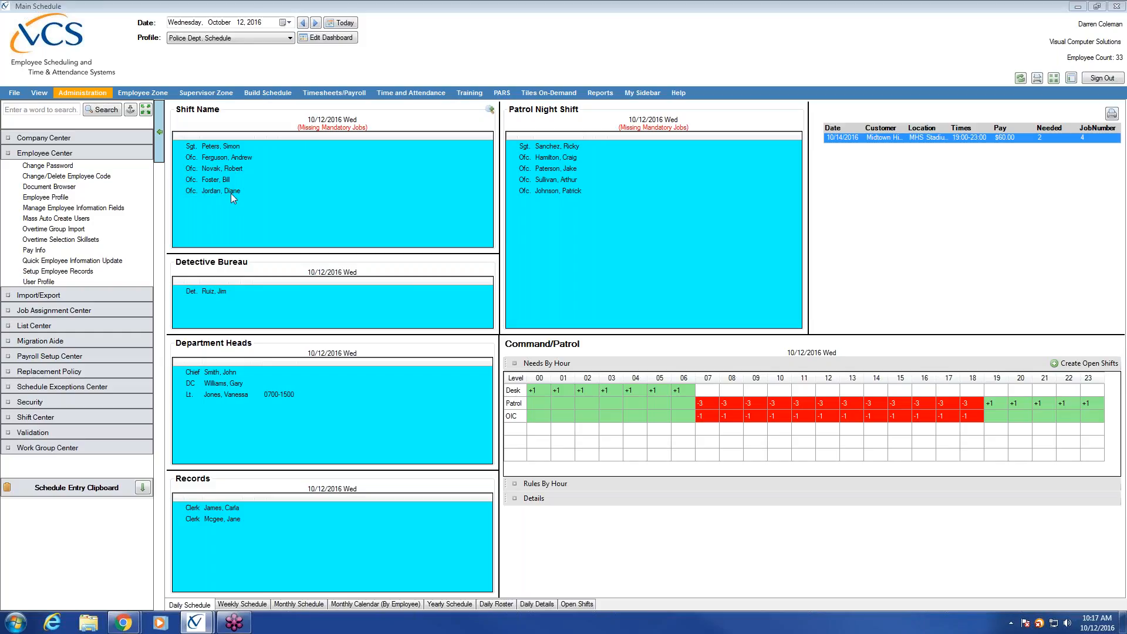
mouse_move(195, 622)
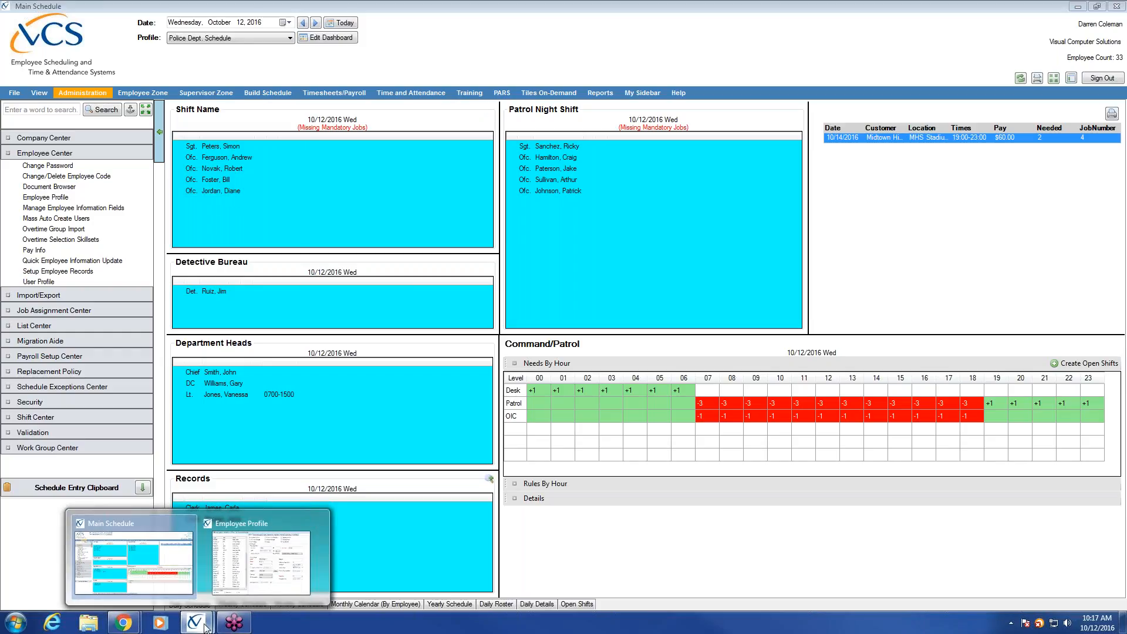
click(263, 581)
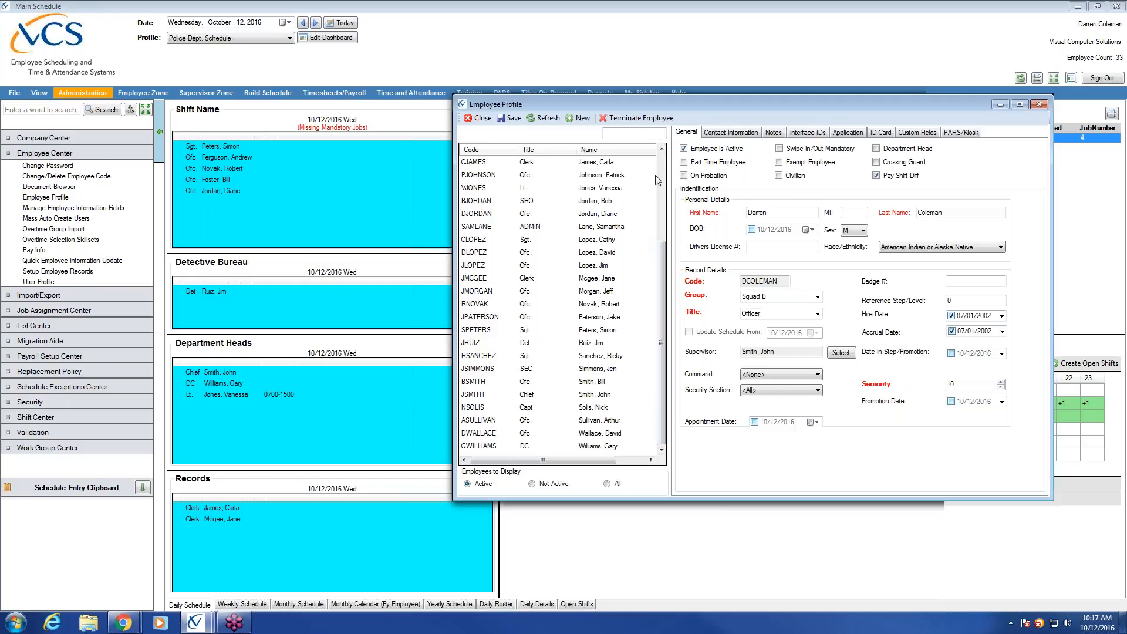
click(608, 213)
drag(800, 99, 646, 80)
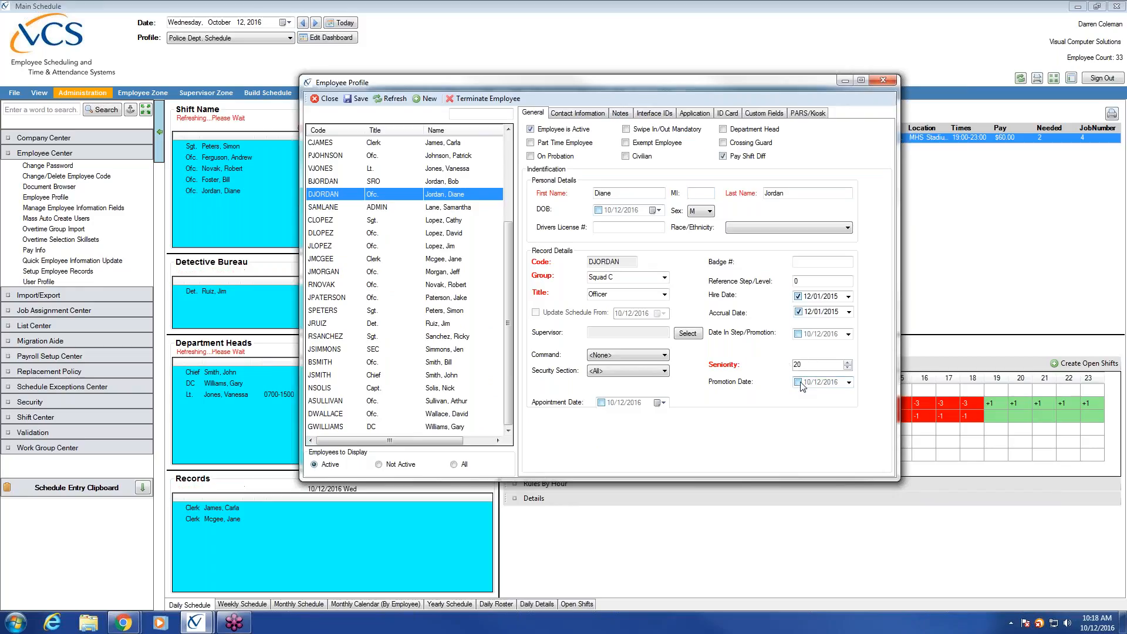
click(807, 364)
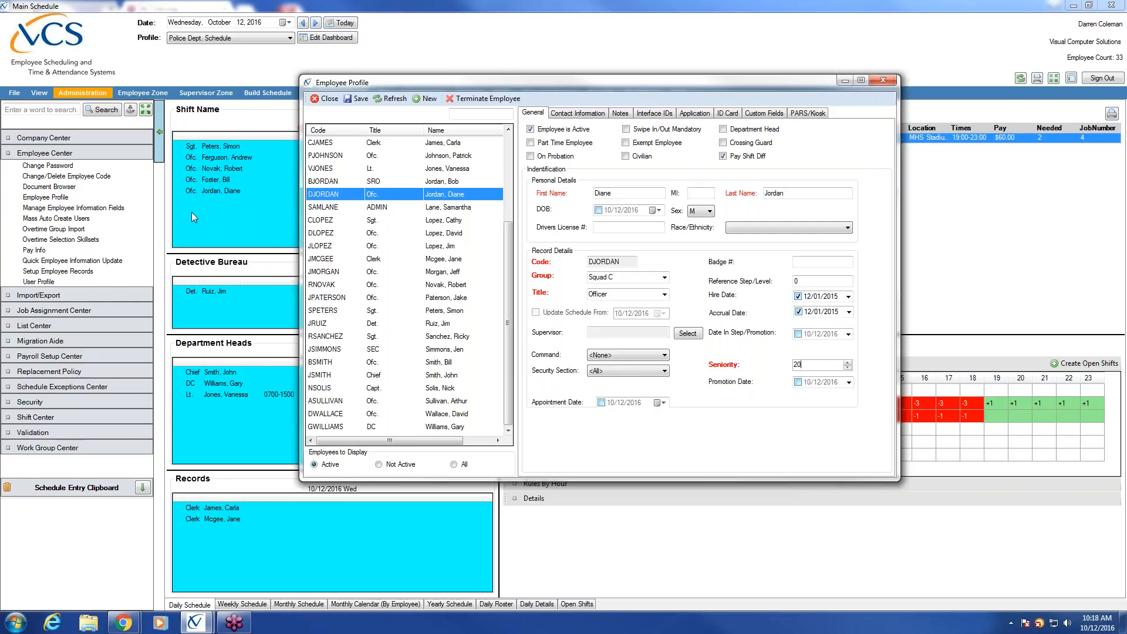
drag(498, 88, 601, 112)
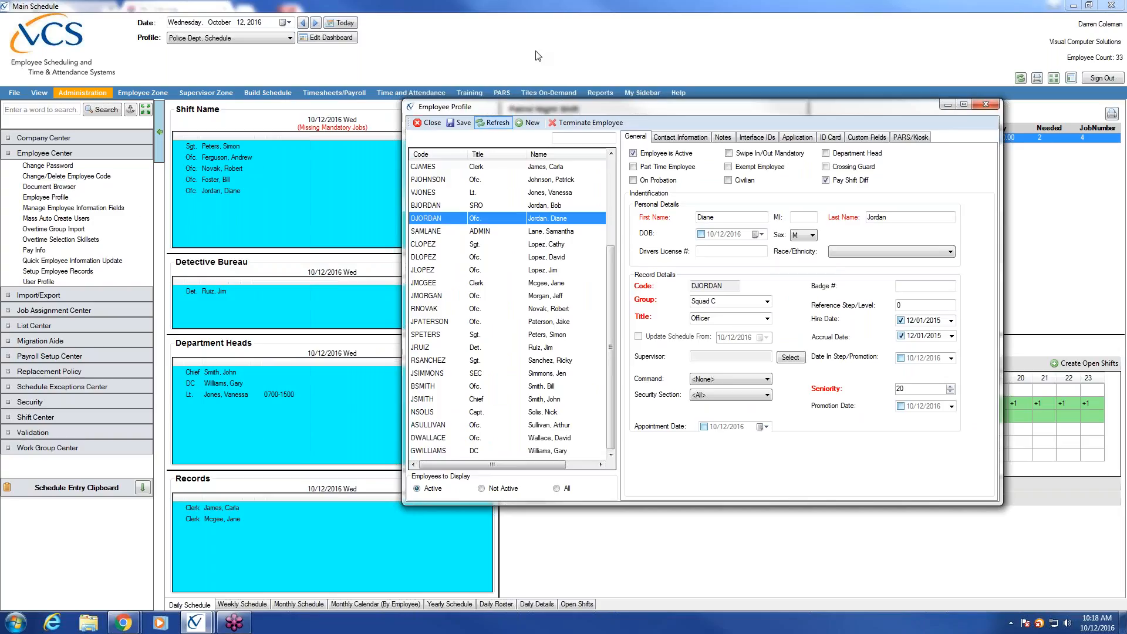
drag(619, 103, 497, 100)
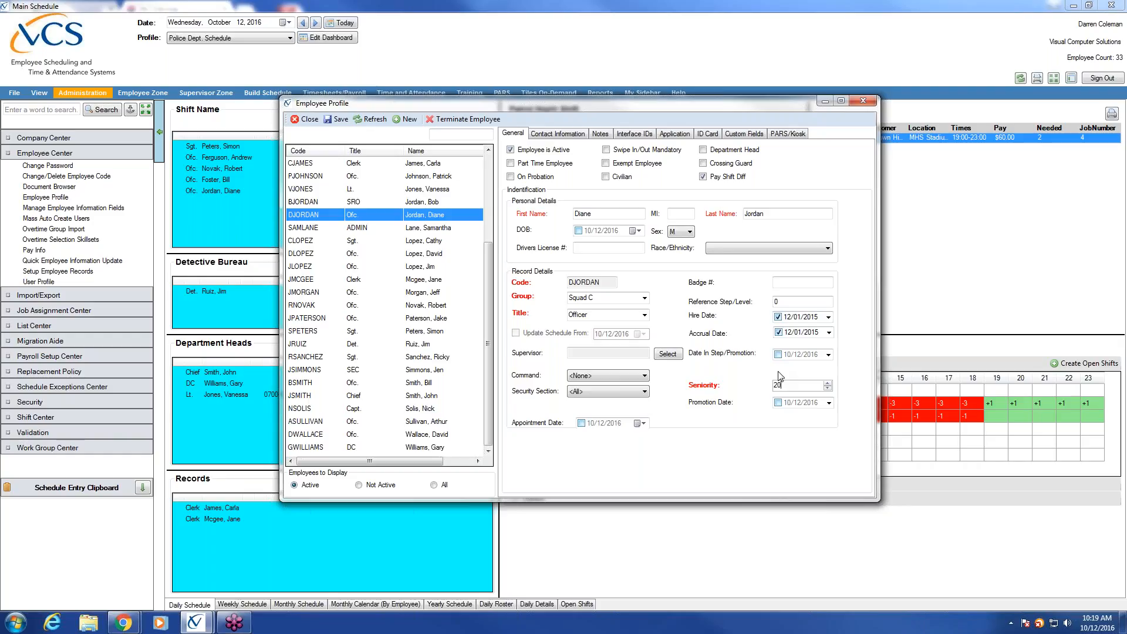
Step: Retype the Squad C Officer's Accrual Date as 10/01/2010 in the date picker
click(800, 332)
click(789, 332)
click(812, 333)
click(798, 333)
click(798, 317)
click(787, 333)
click(799, 330)
click(788, 332)
text(10/01/2010)
click(812, 318)
click(814, 335)
Step: Enter the officer's mobile phone number under Contact Information, fixing a mistyped digit
click(799, 332)
click(561, 135)
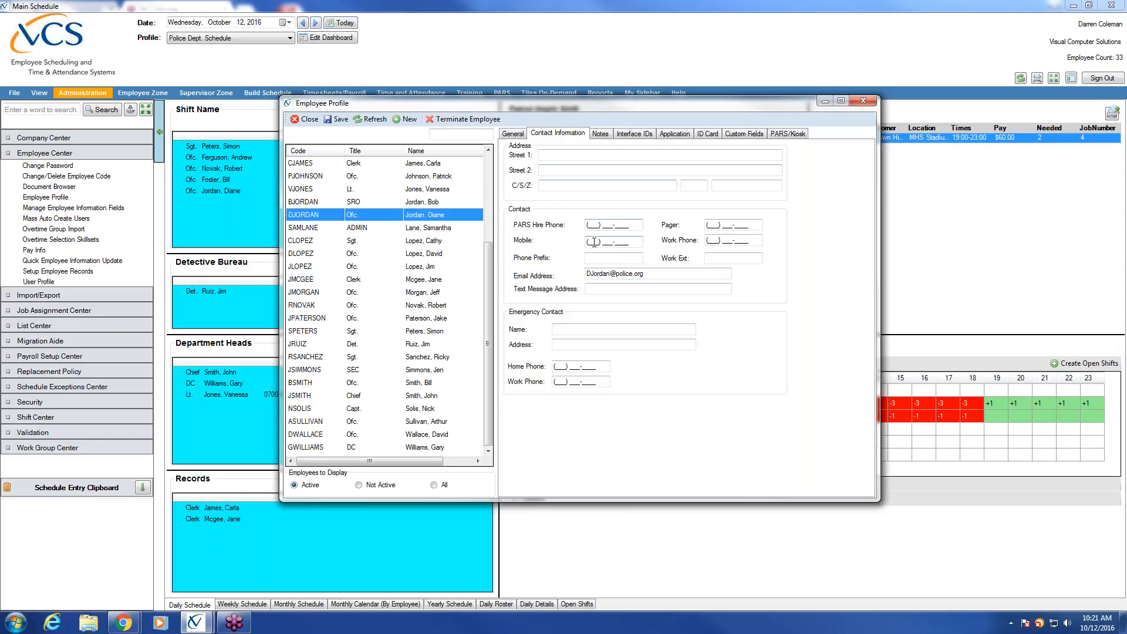
key(Tab)
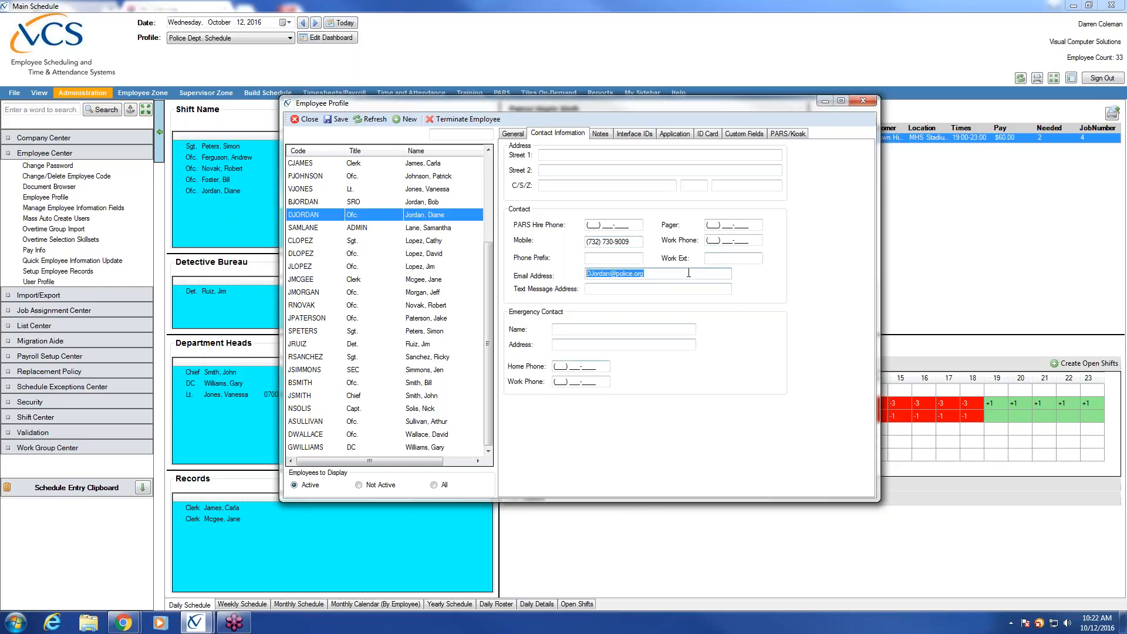
click(688, 274)
Step: Add the officer's text-message address, then return to the General details
click(688, 274)
click(600, 287)
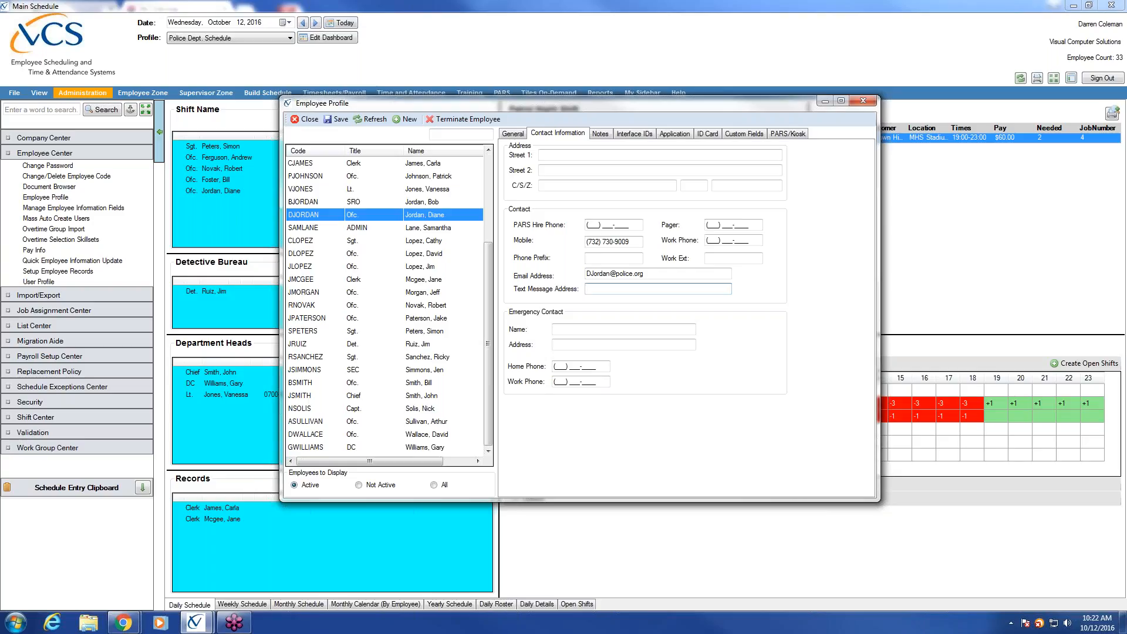
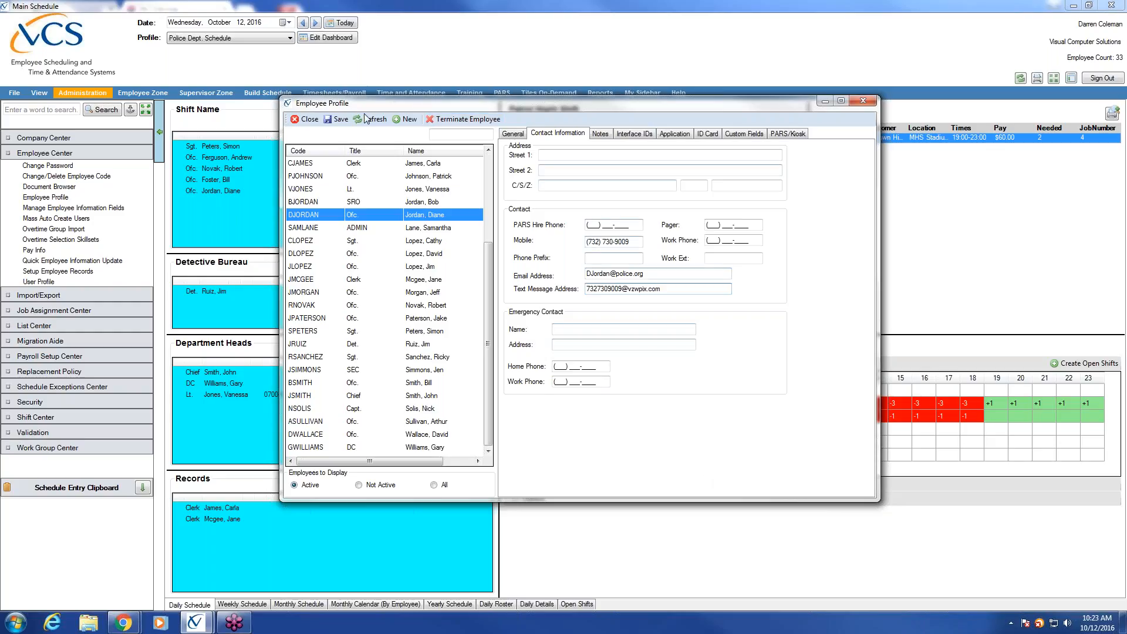
click(516, 134)
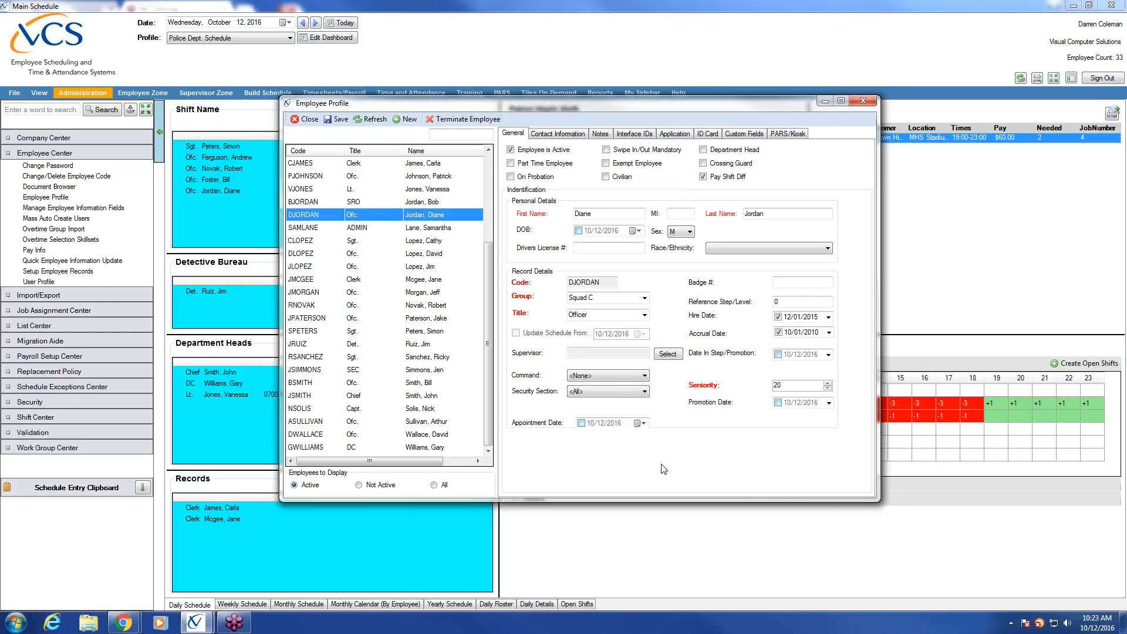
Step: Create a blank employee record and enter the new employee's first name, last name and code
click(406, 119)
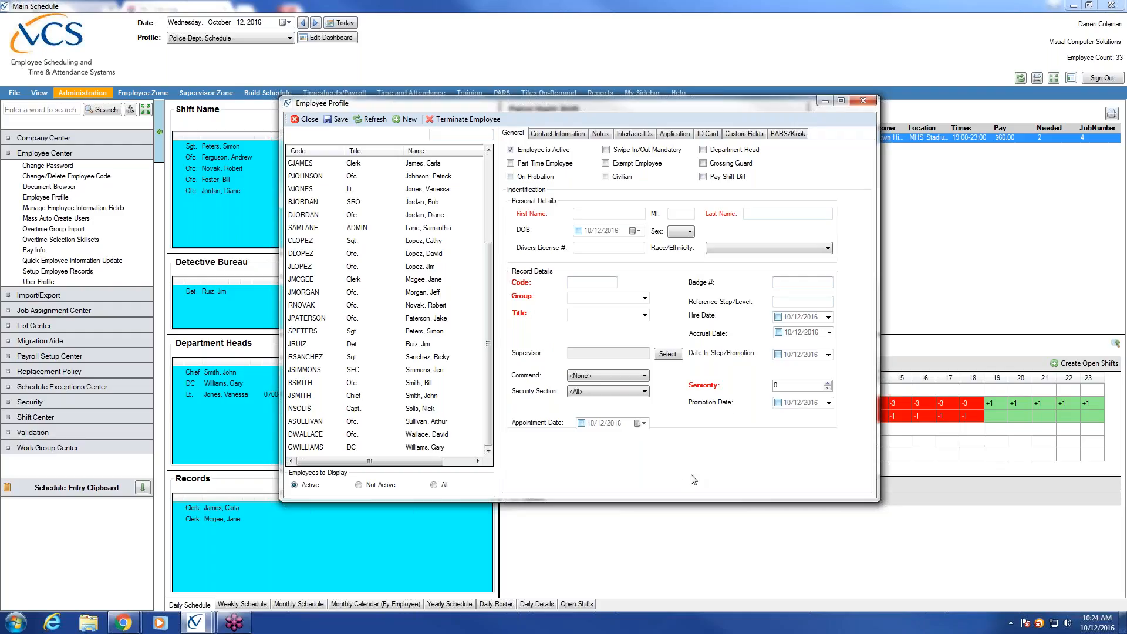
click(598, 213)
key(Tab)
key(Tab)
click(589, 282)
Step: Assign the new employee to group Squad A with job title Officer
click(645, 298)
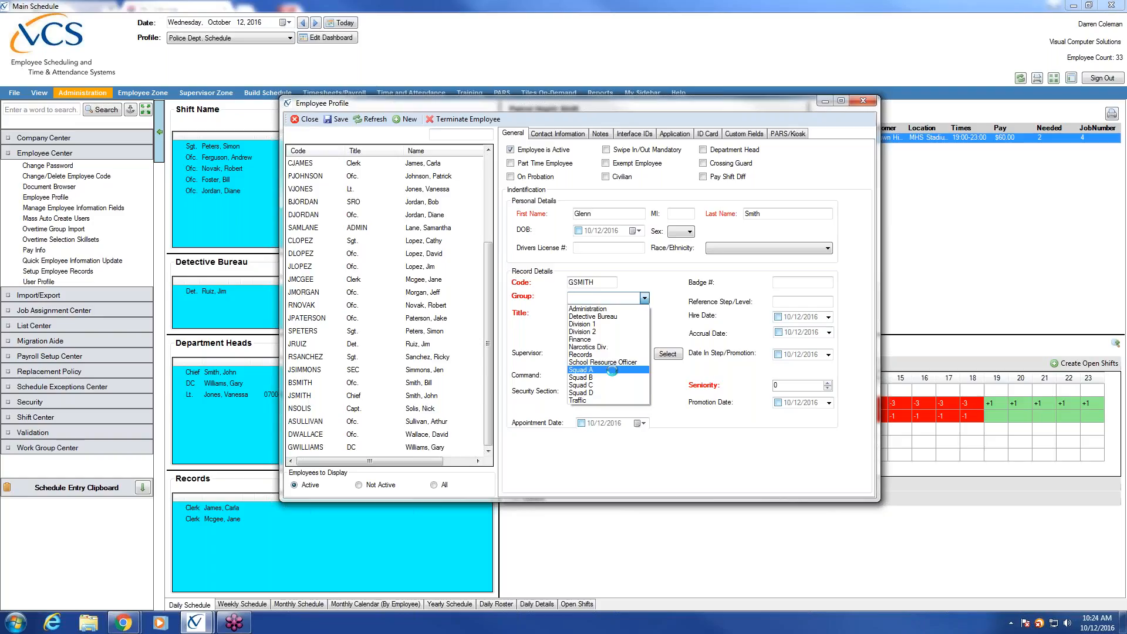
click(612, 370)
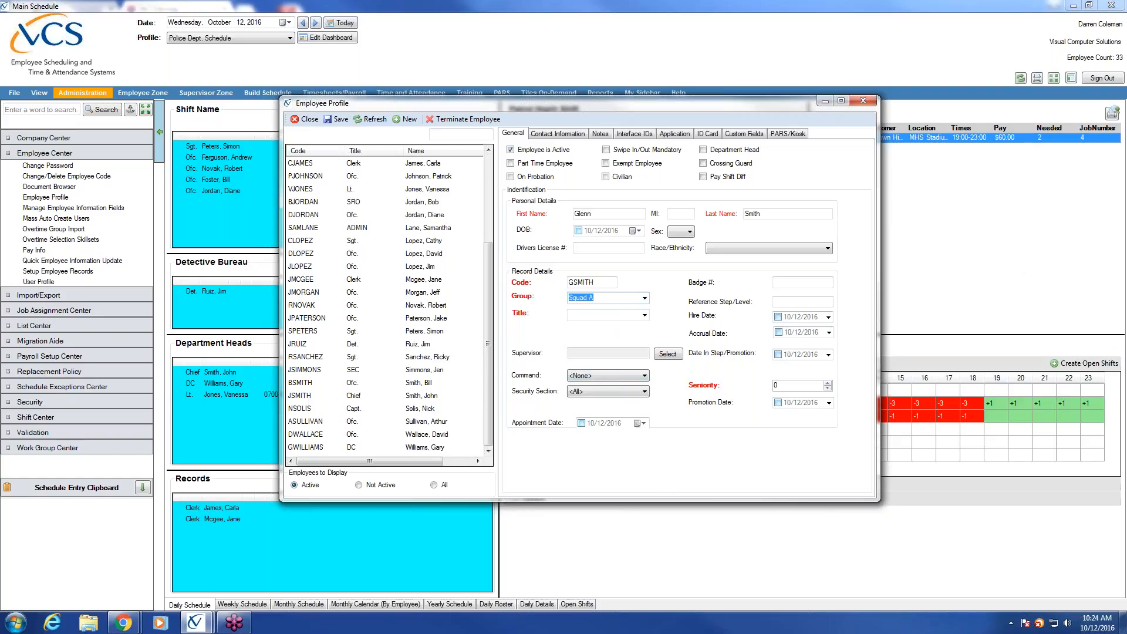
click(645, 315)
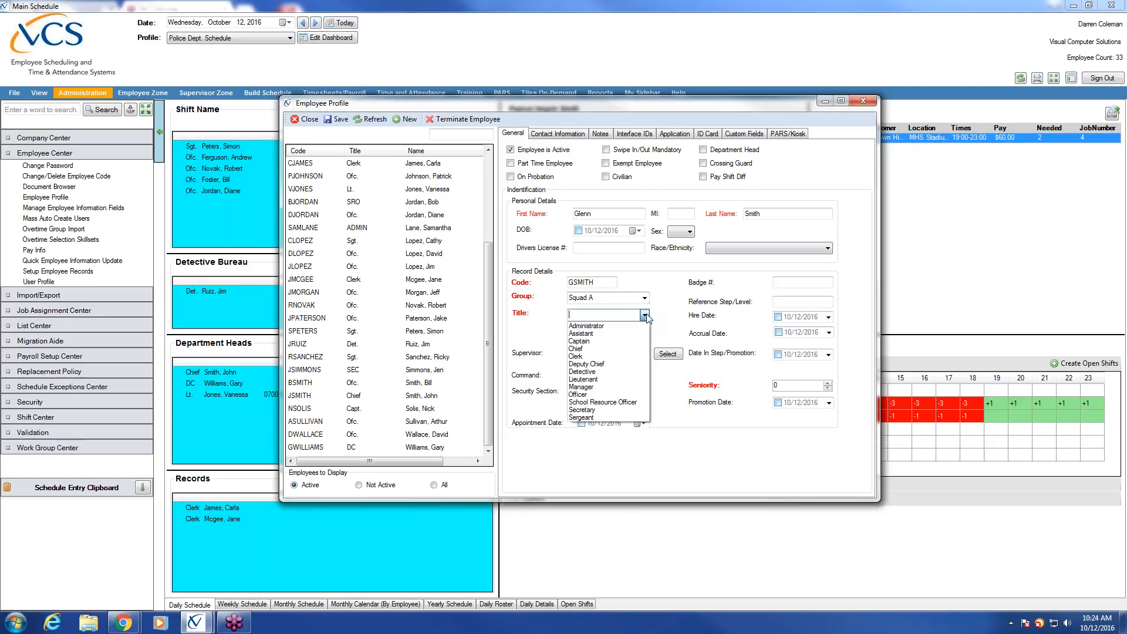
click(611, 395)
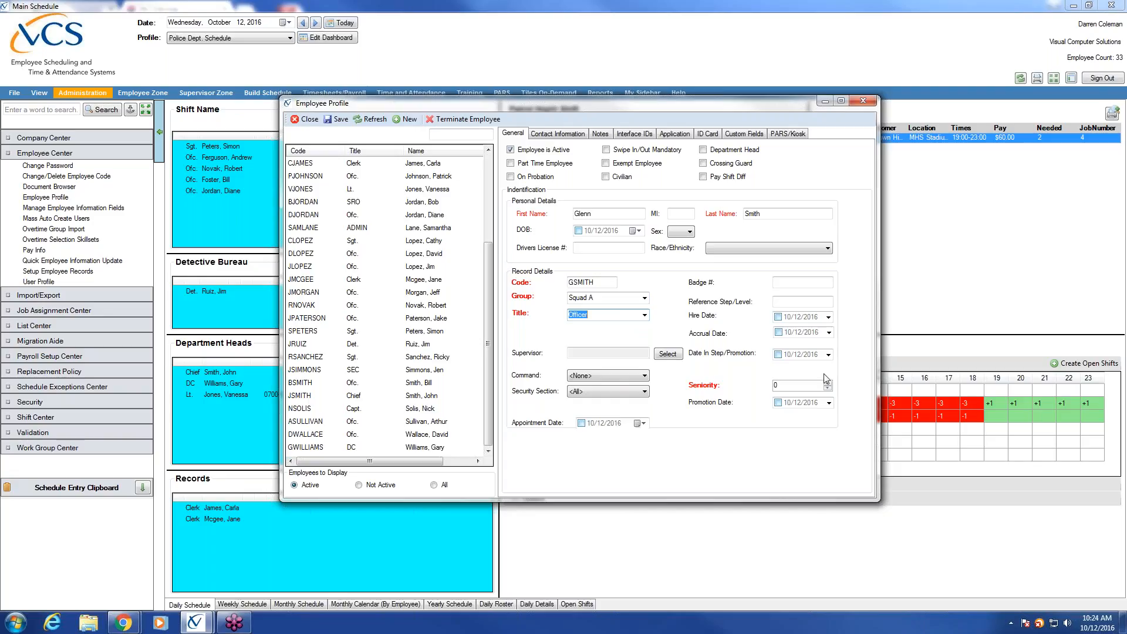
Step: Set seniority to 31, enable 10/12/2016 hire and accrual dates, and turn on Pay Shift Diff
click(792, 385)
key(BackSpace)
text(34)
text(1)
click(778, 317)
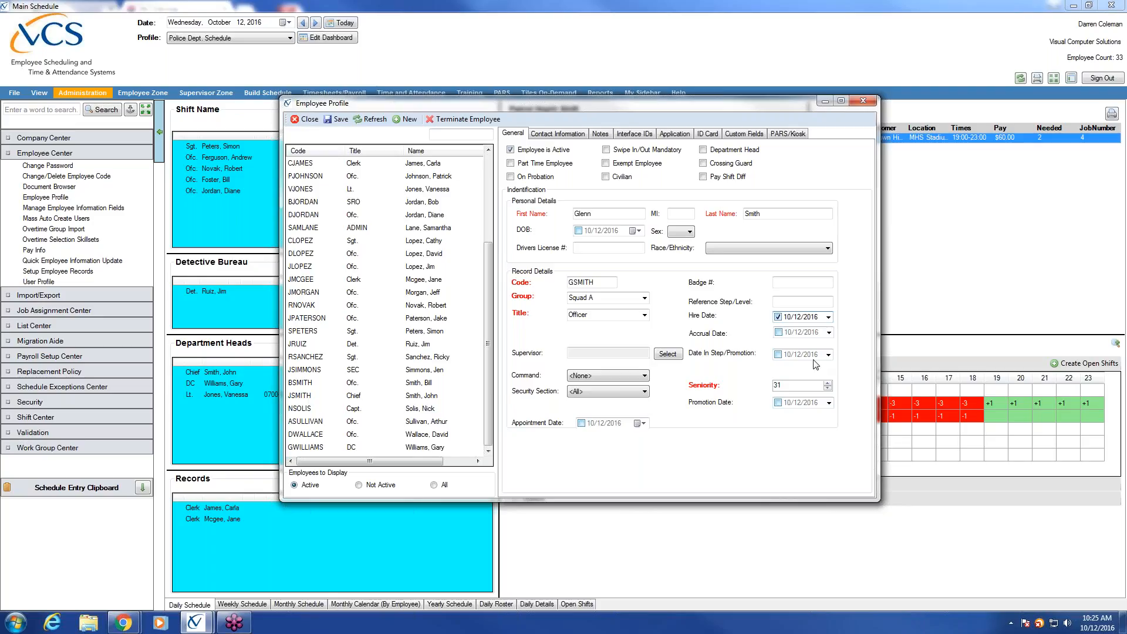
click(778, 332)
click(703, 177)
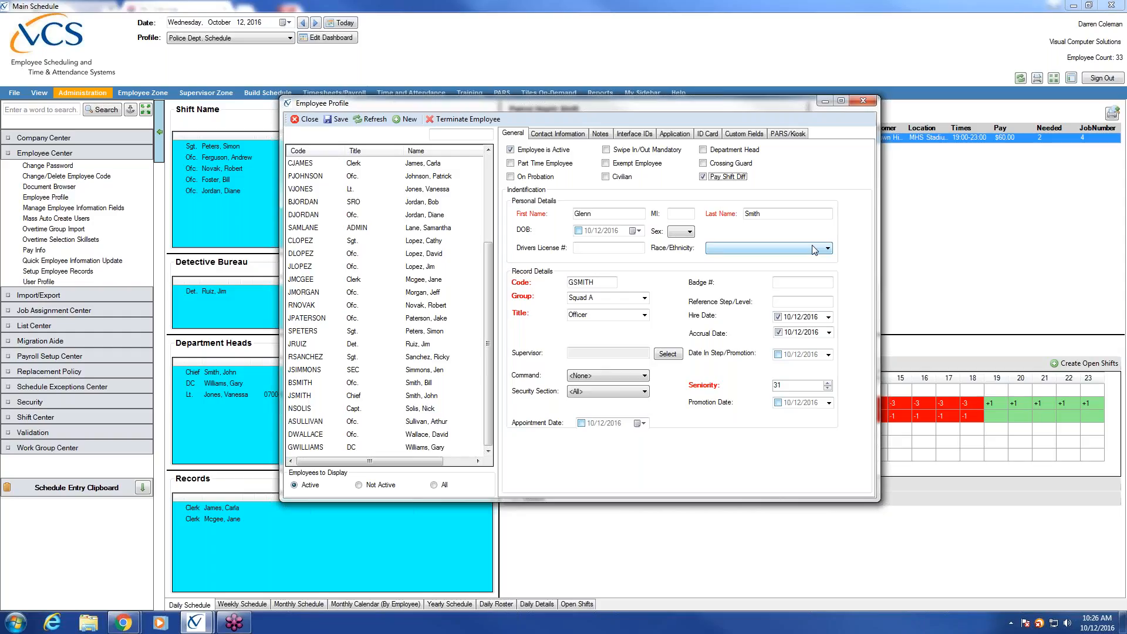
Step: Enter the new employee's mobile number, e-mail address and text-message address as contact details
click(553, 135)
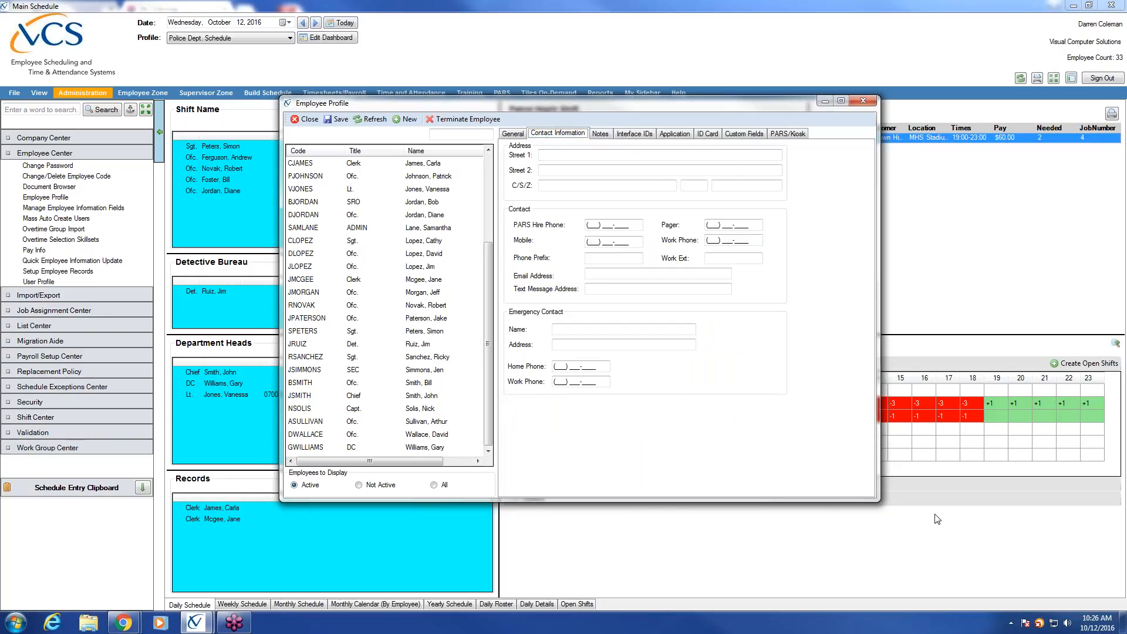
click(596, 241)
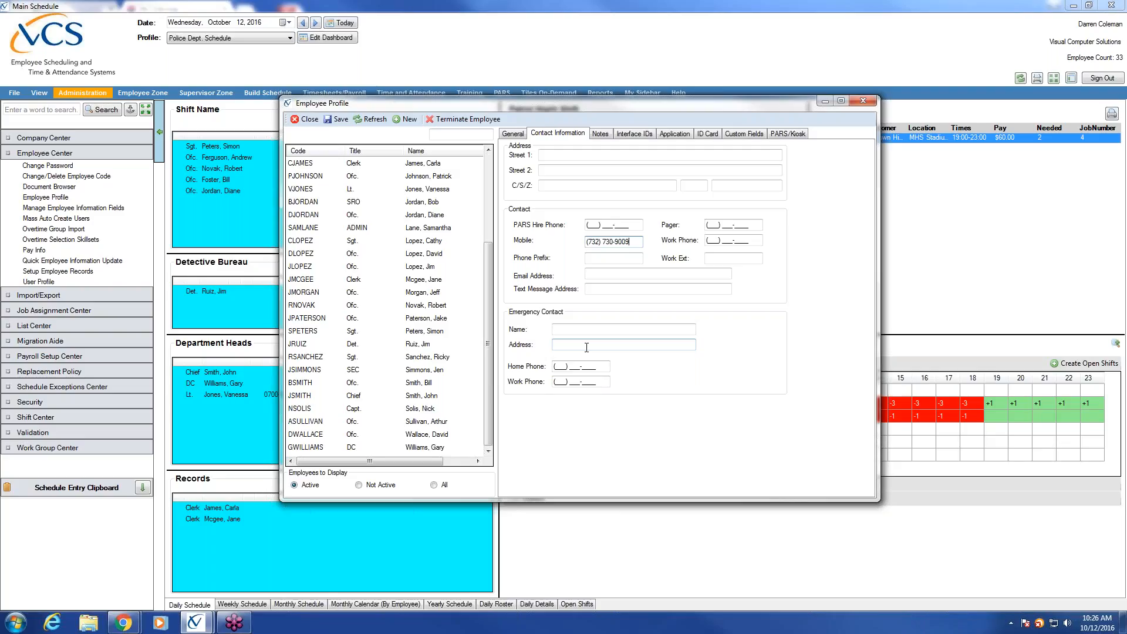
click(587, 273)
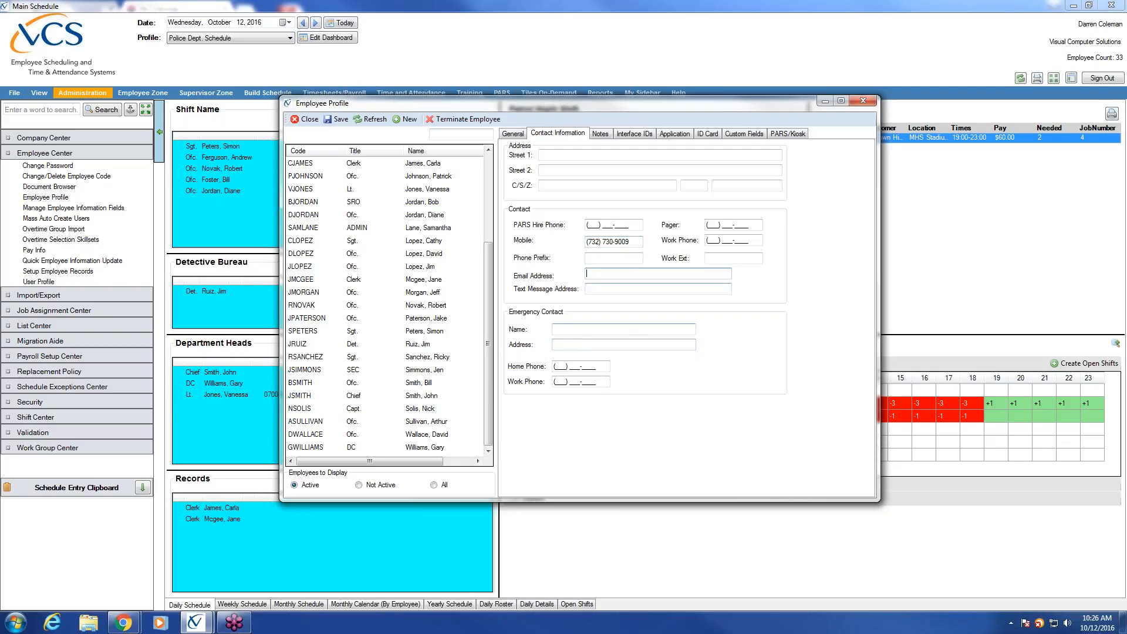
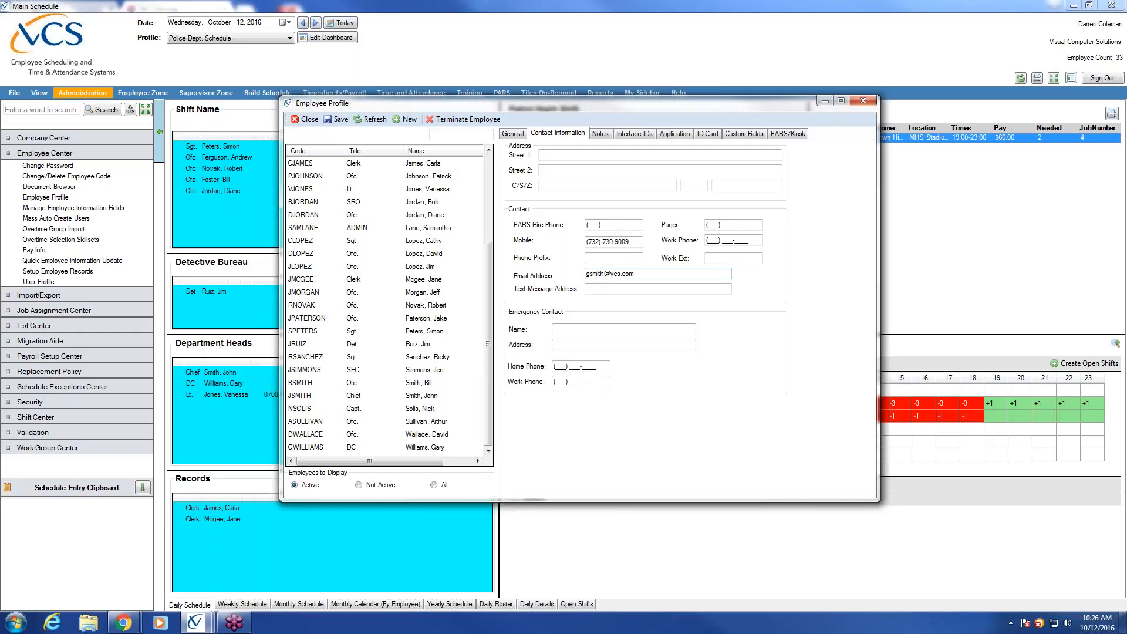
click(629, 289)
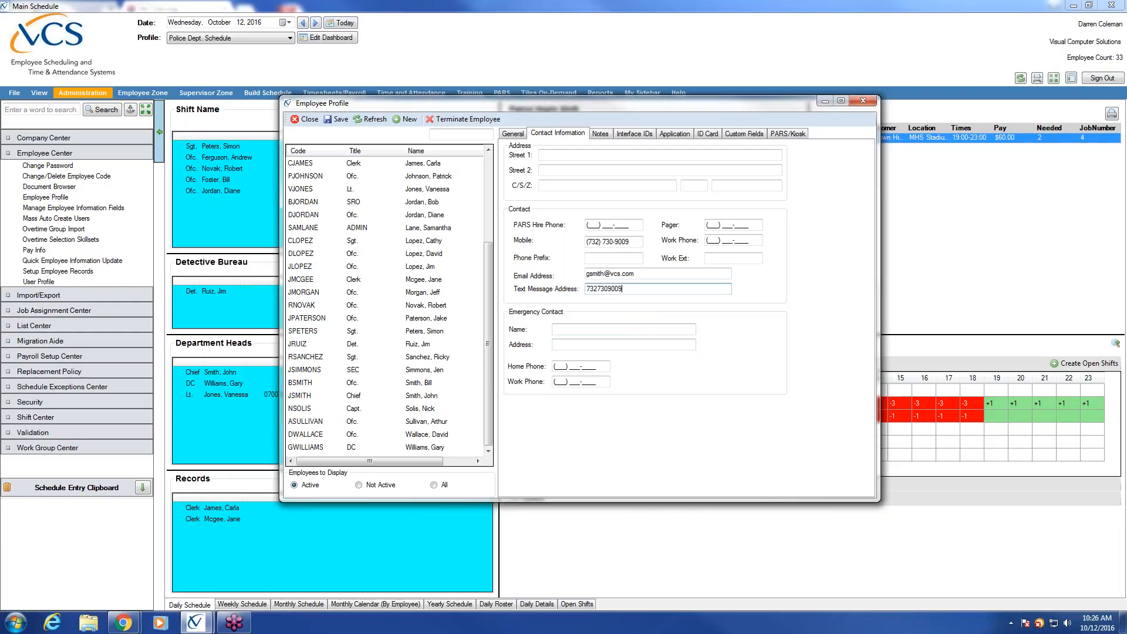
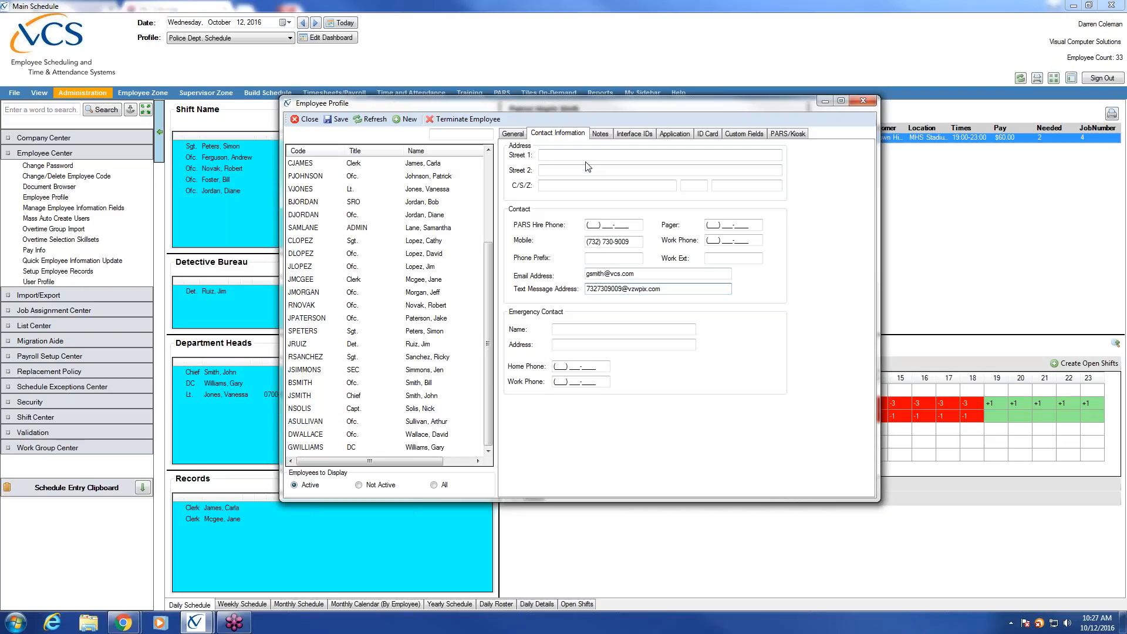
Step: Save the new officer's record, reopen it from the employee list to verify, then close the profile
click(340, 120)
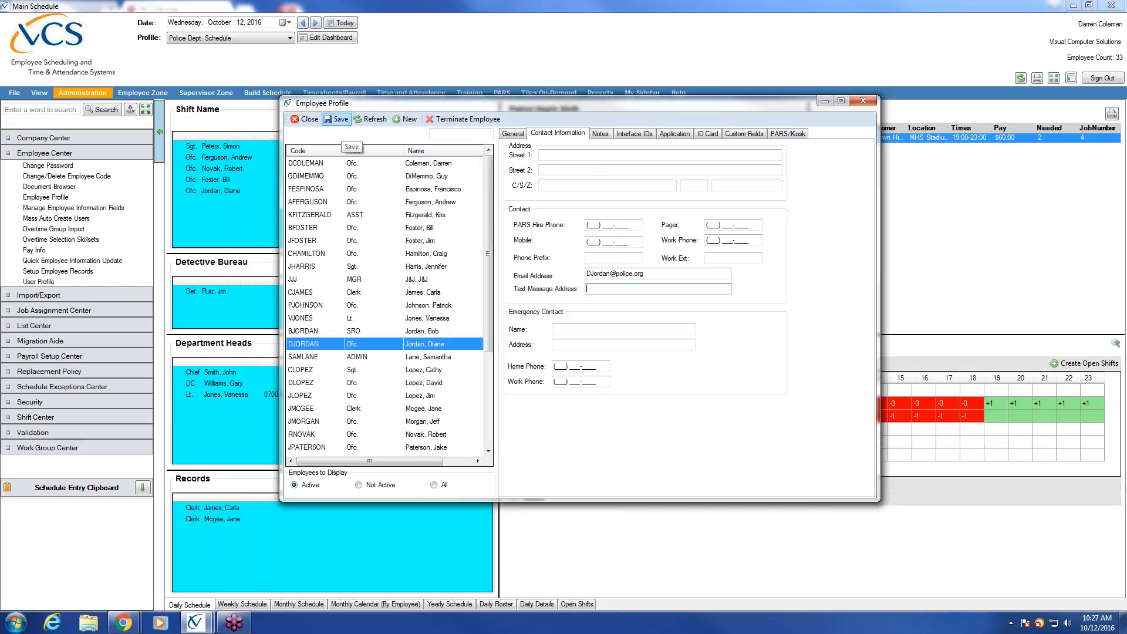
scroll(485, 428, down, 4)
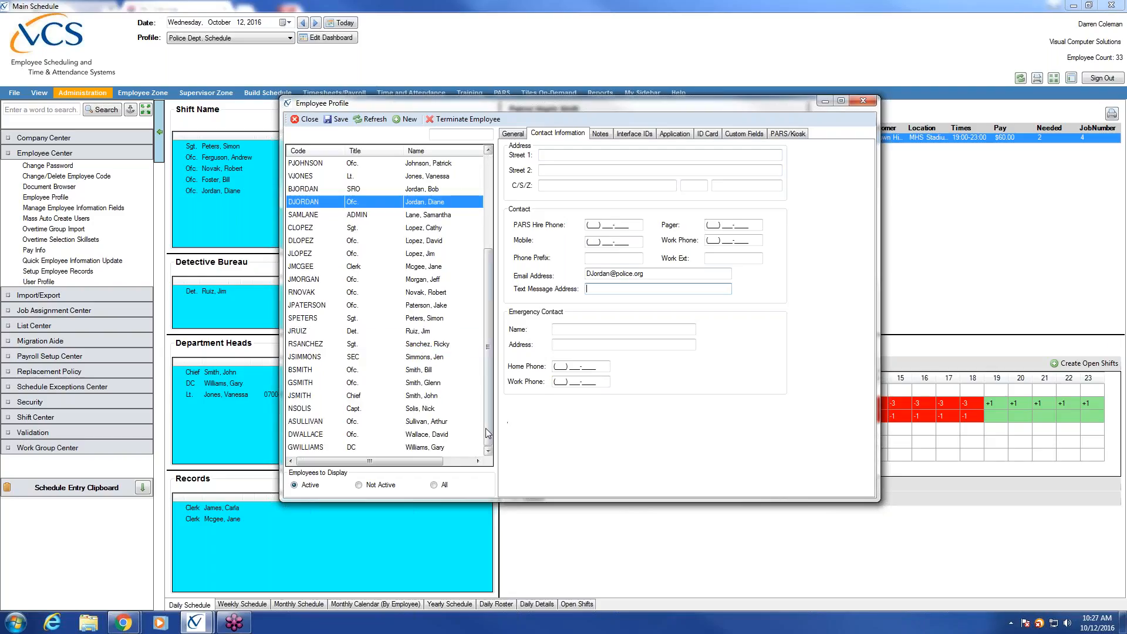
click(440, 385)
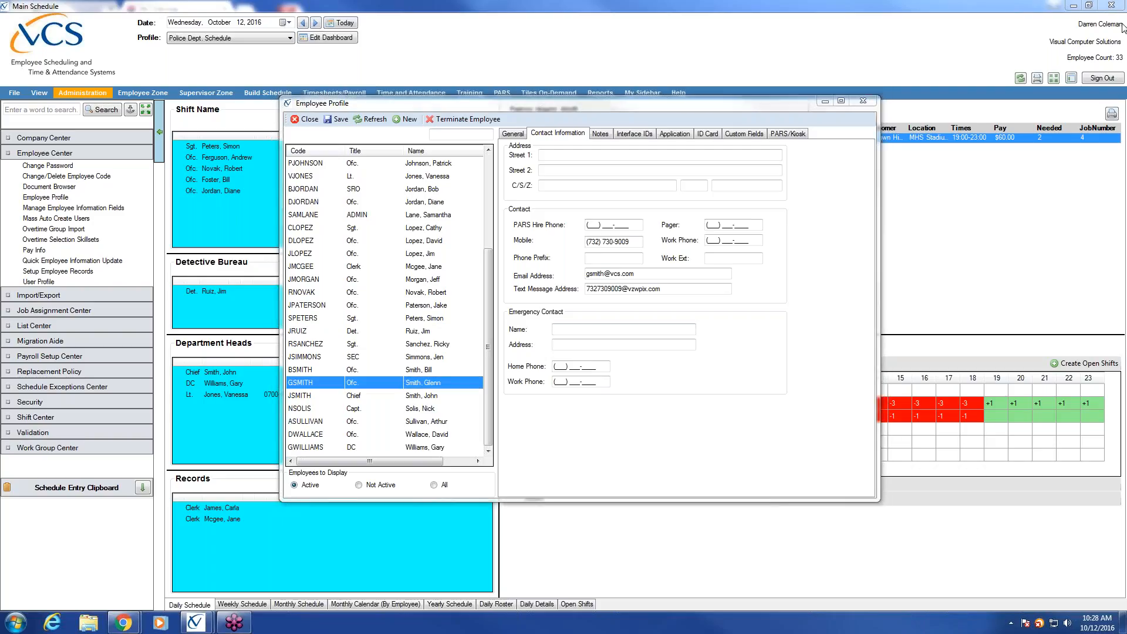
click(658, 457)
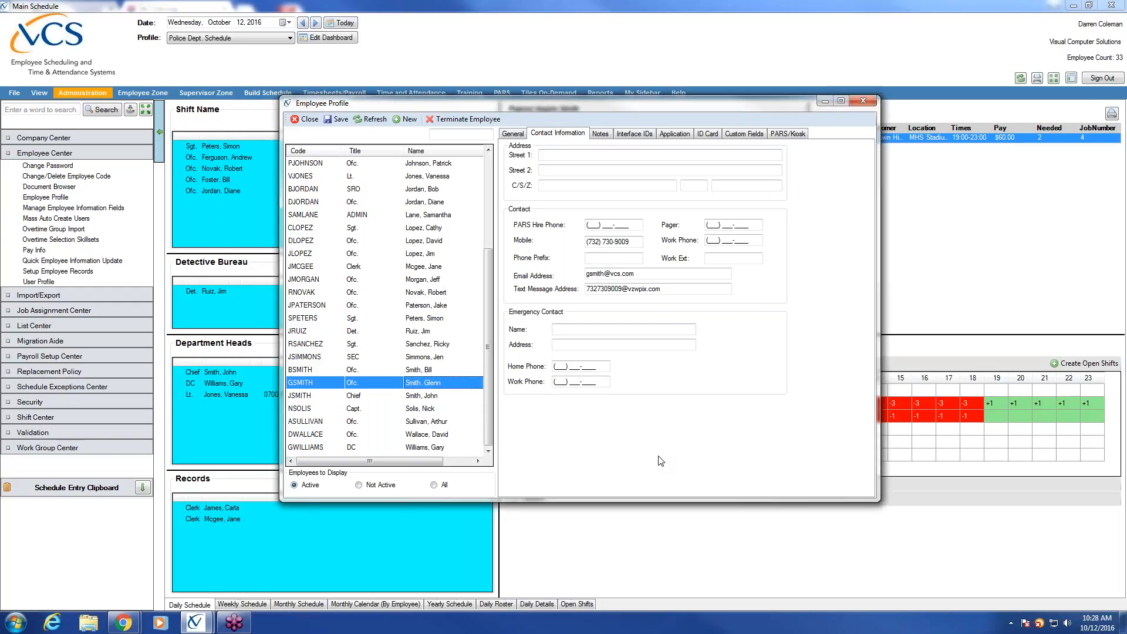
click(513, 135)
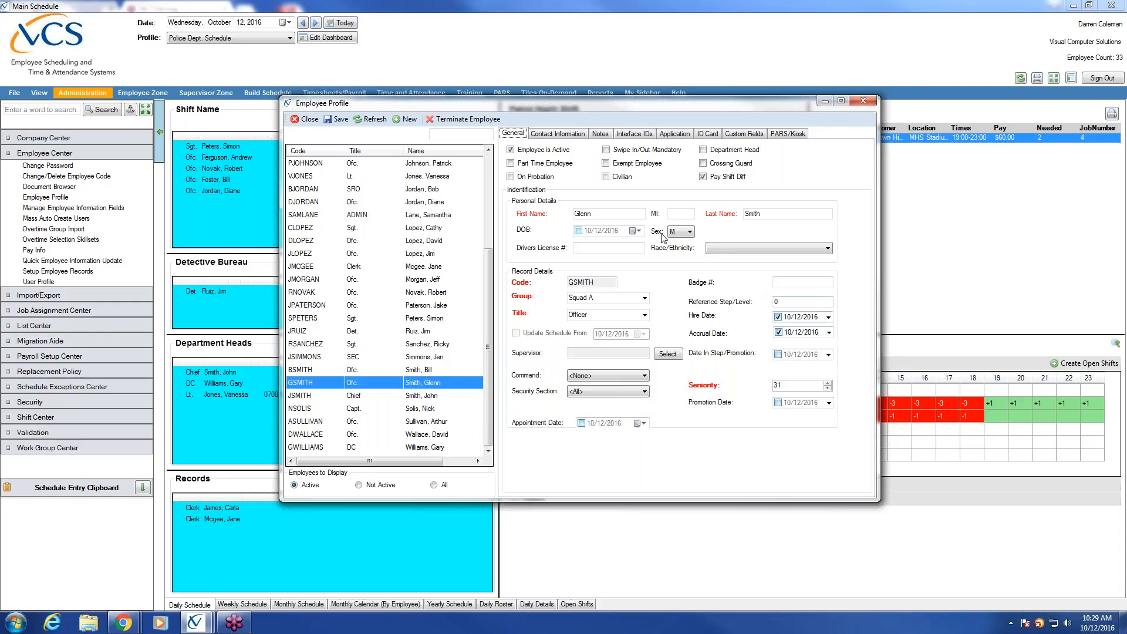
click(305, 120)
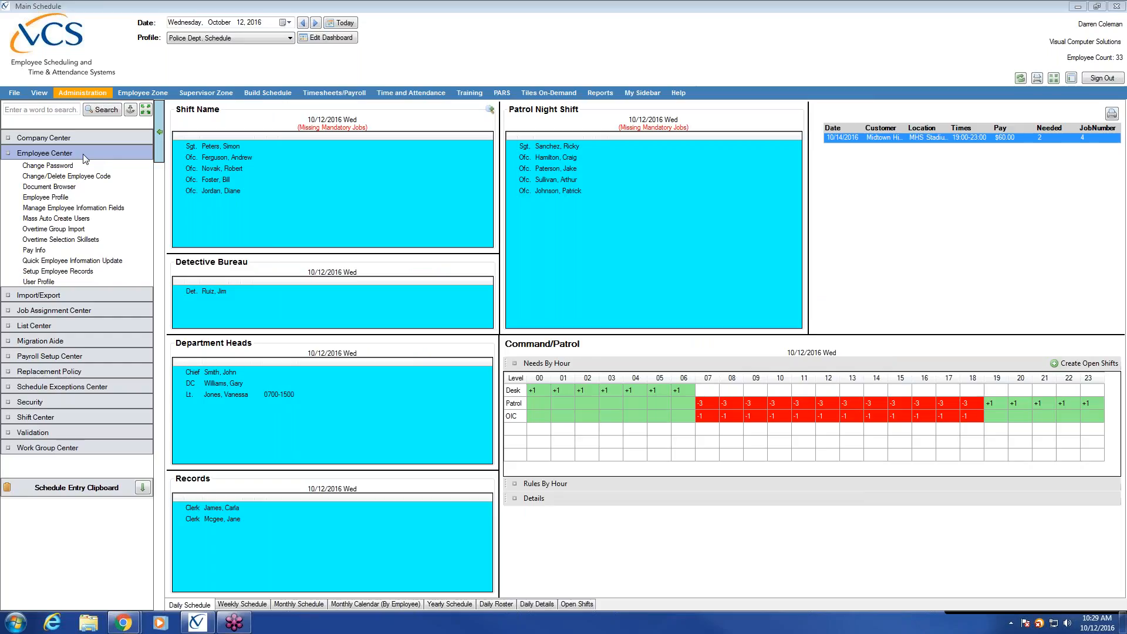
Step: Open Pay Info for the new officer and enter their payroll ID on the Payroll tab
click(61, 251)
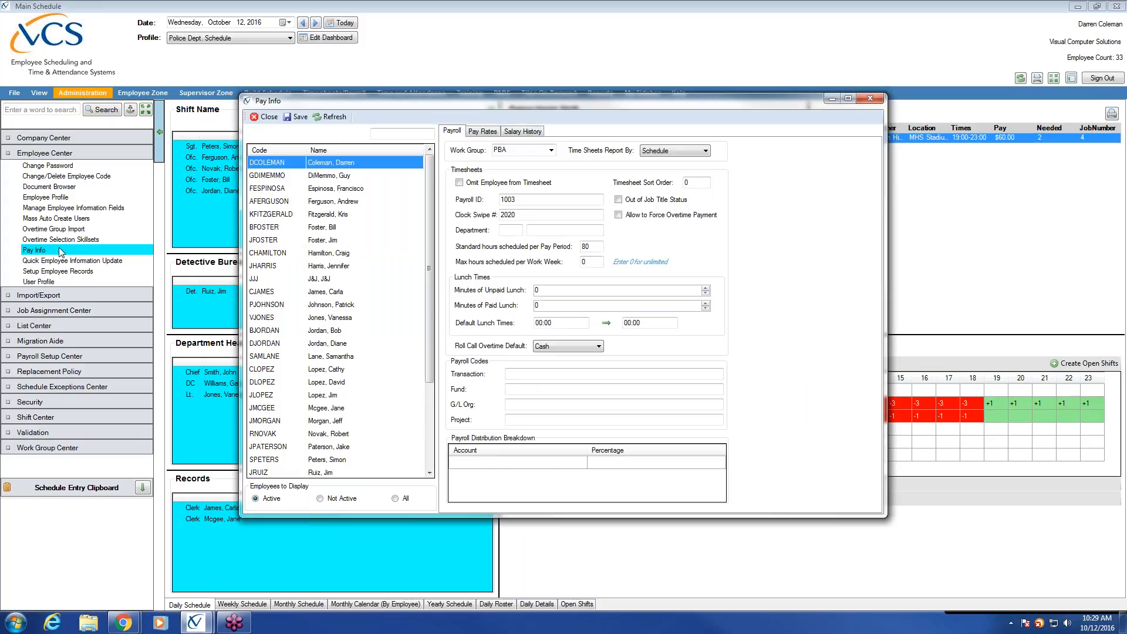
click(430, 465)
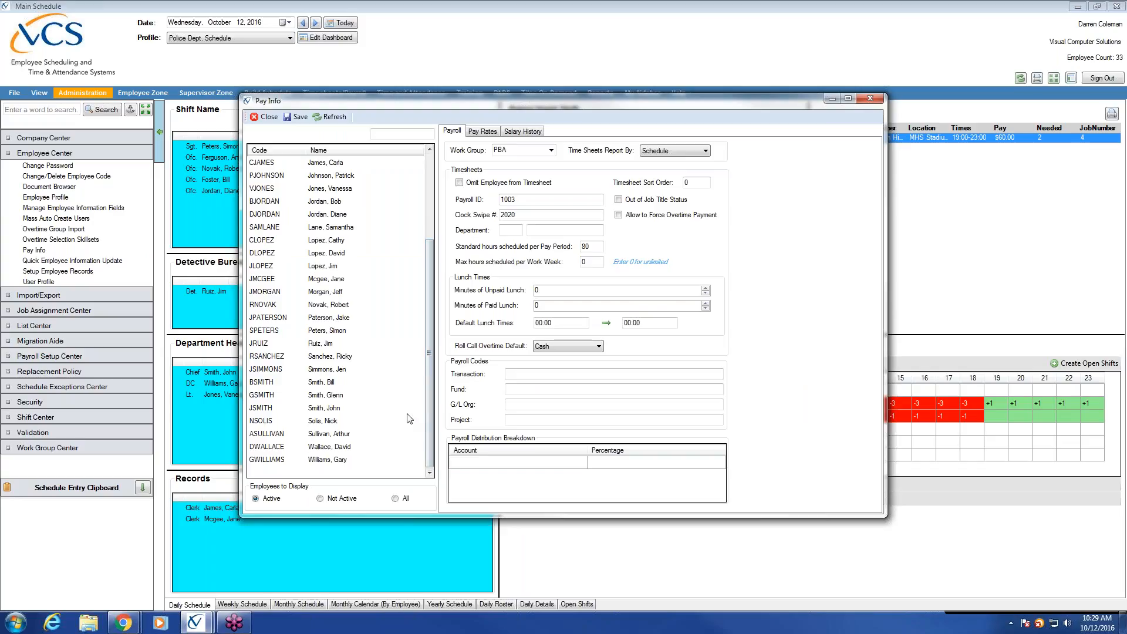
click(330, 397)
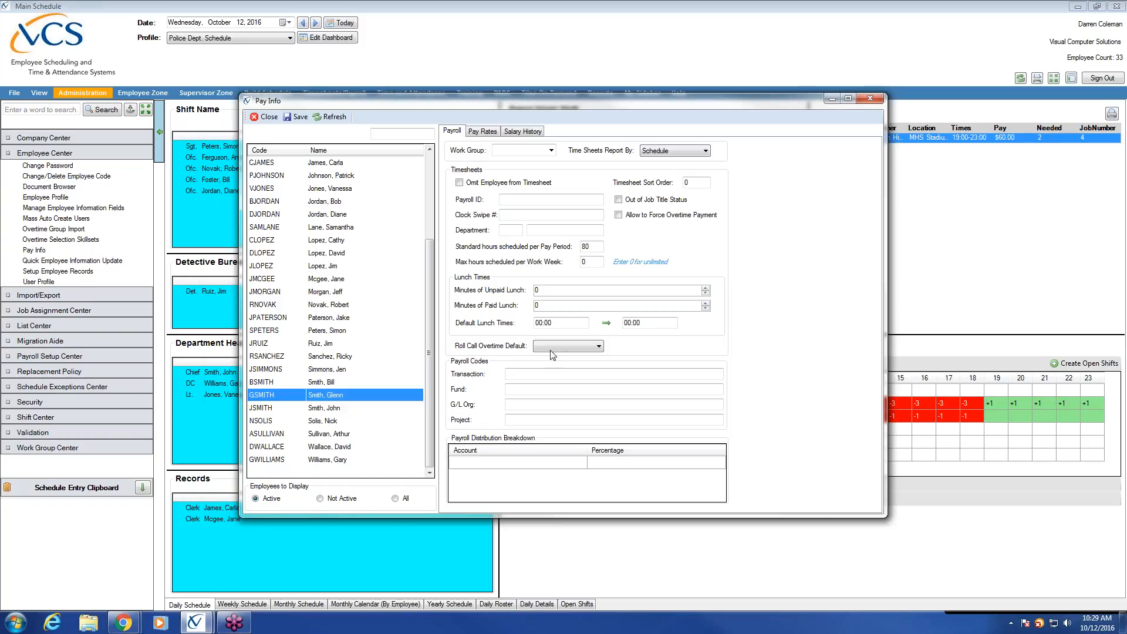
click(555, 200)
text(100154)
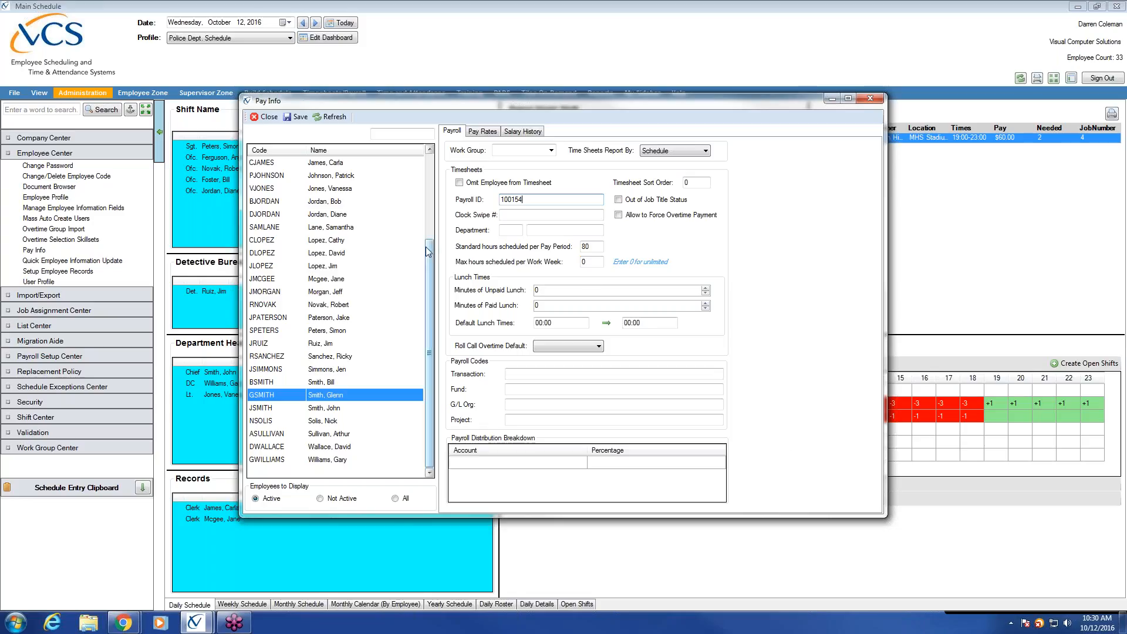
click(597, 246)
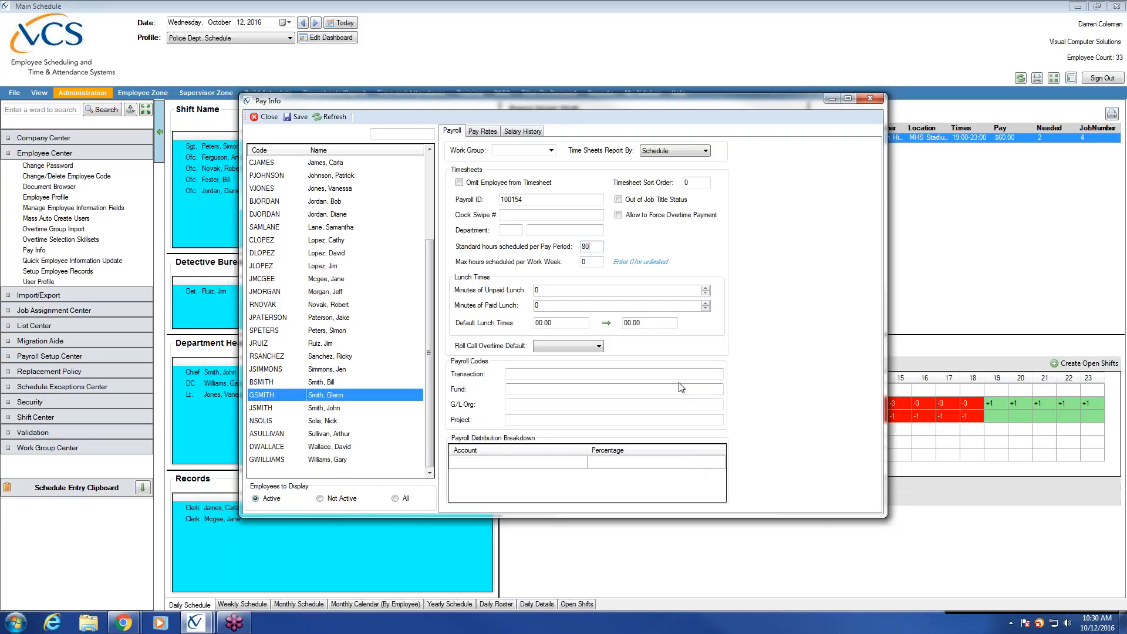
Step: Change Minutes of Unpaid Lunch from 0 to 60 and show the Pay Rates
click(576, 291)
text(6)
drag(565, 290, 521, 286)
click(488, 131)
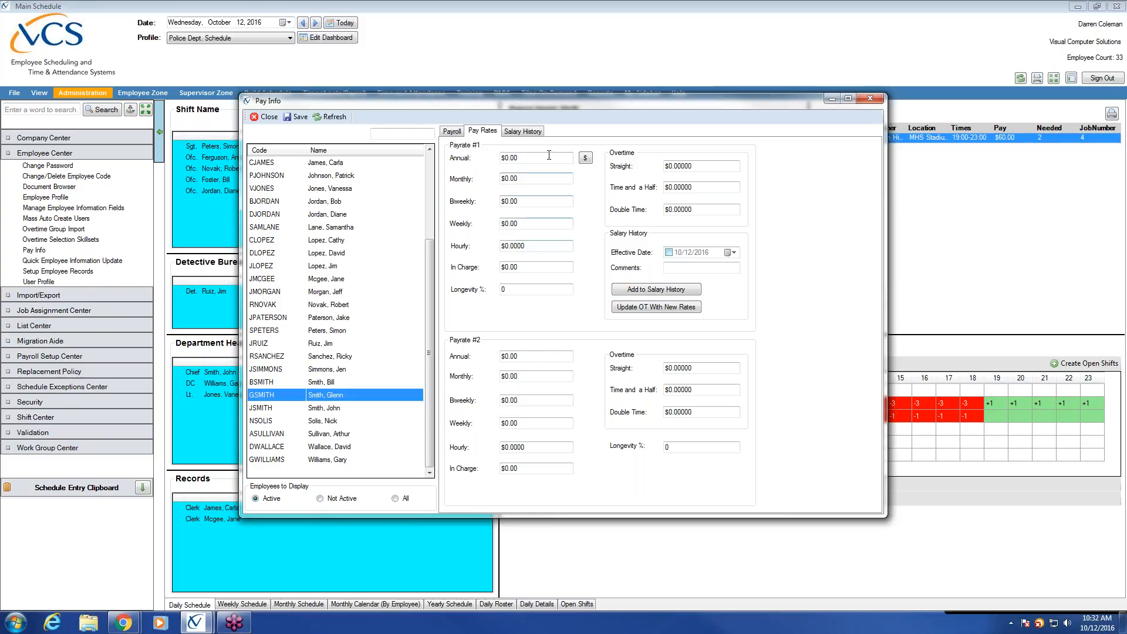
Step: Enter $50,000 as the Payrate #1 annual amount and enable the 10/12/2016 salary history entry
key(BackSpace)
key(BackSpace)
key(BackSpace)
key(BackSpace)
key(BackSpace)
text(50)
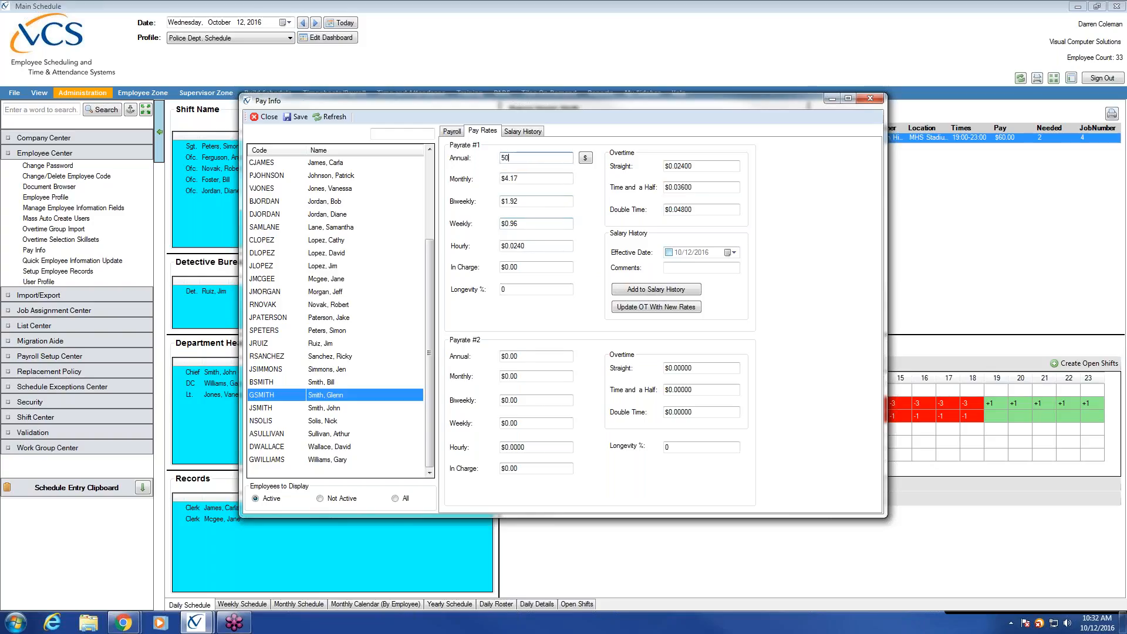
text(,000)
click(452, 131)
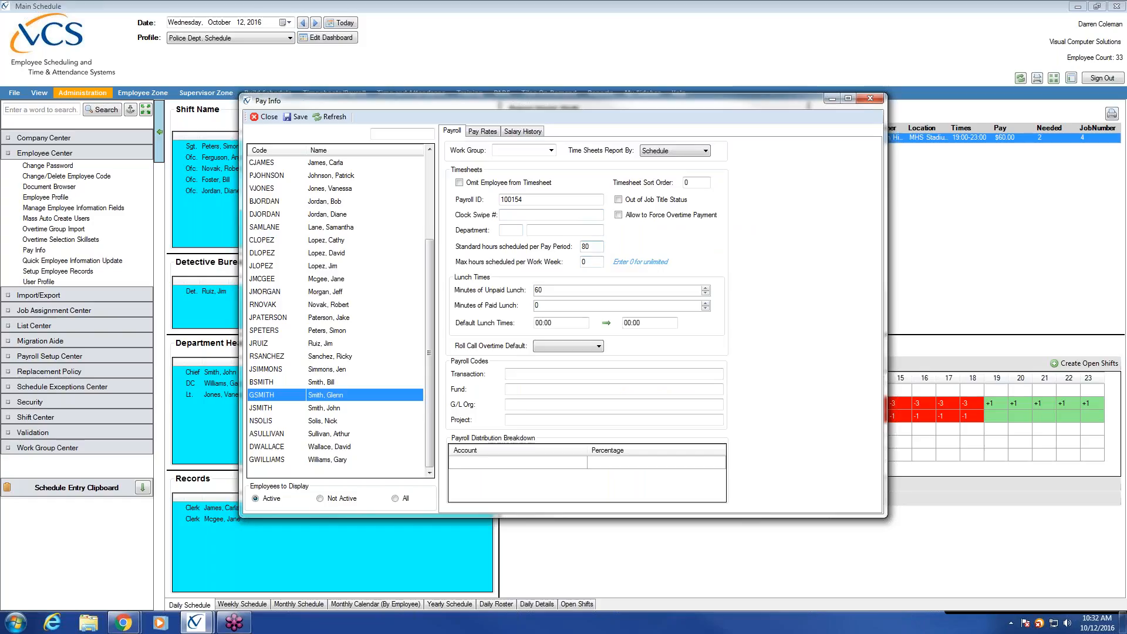
click(490, 131)
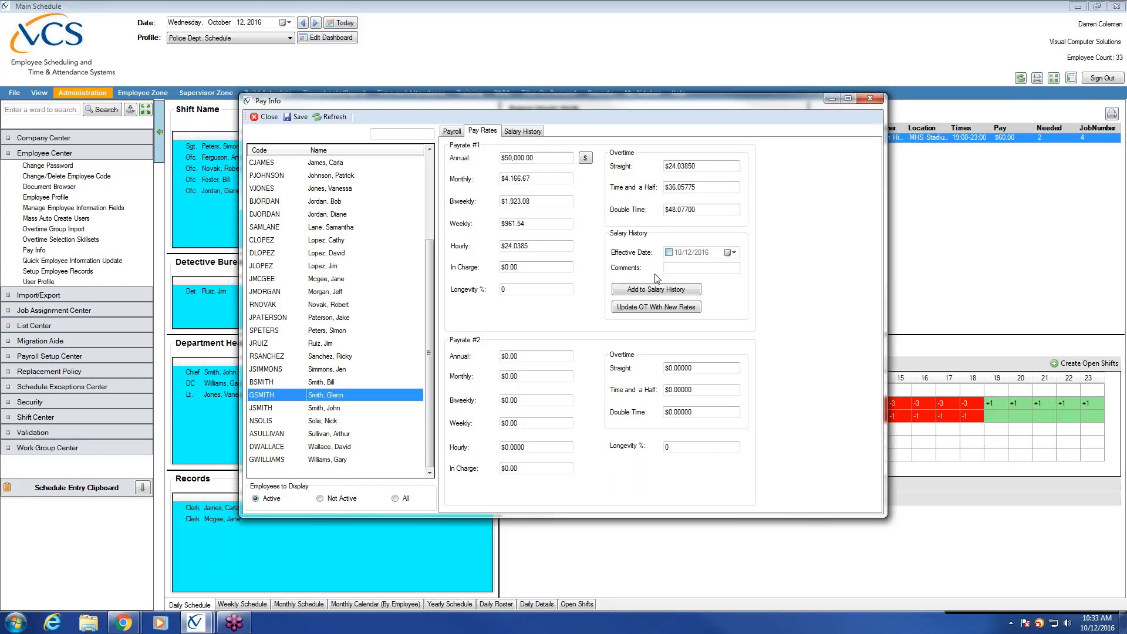
click(669, 254)
Step: Add the $50,000 annual rate to salary history dated 10/12/2016 and verify the entry
click(678, 292)
click(537, 133)
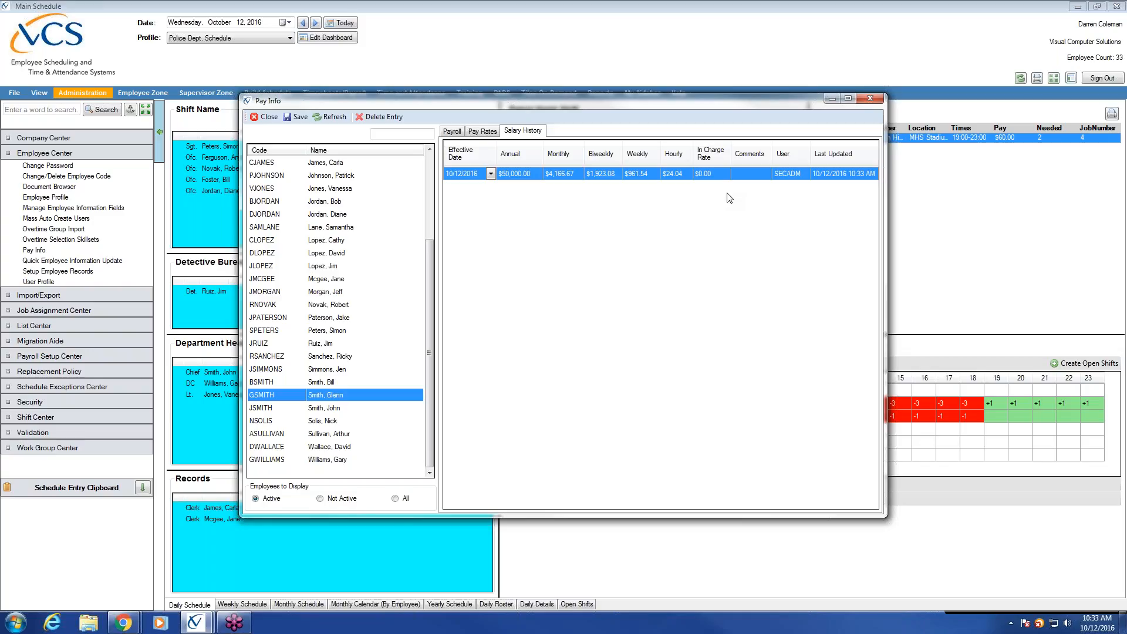
click(491, 132)
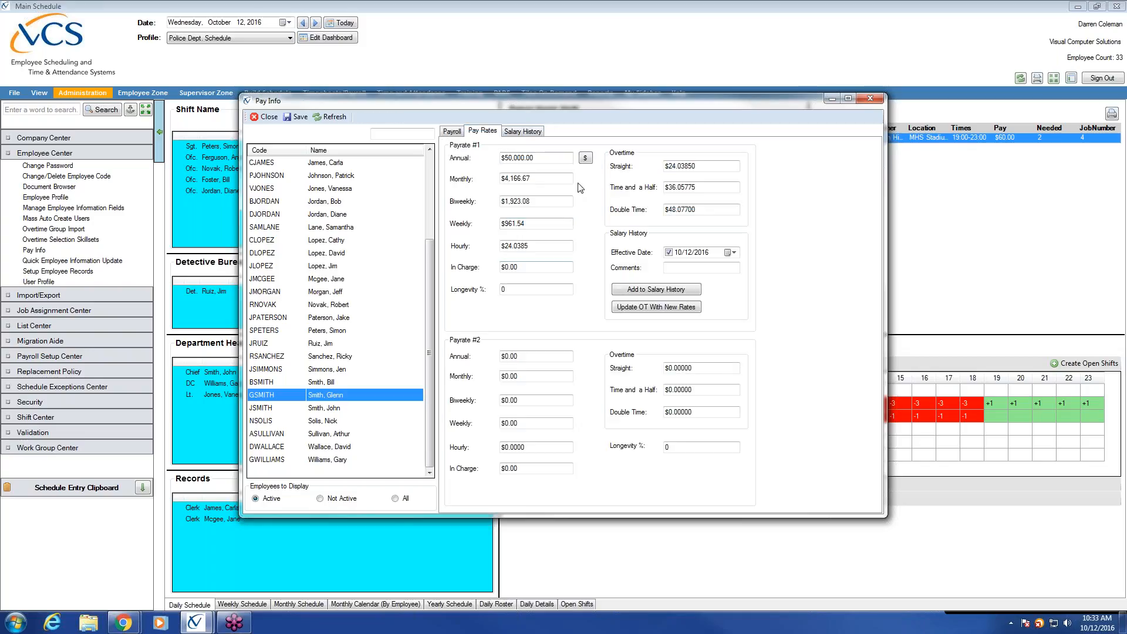
click(531, 131)
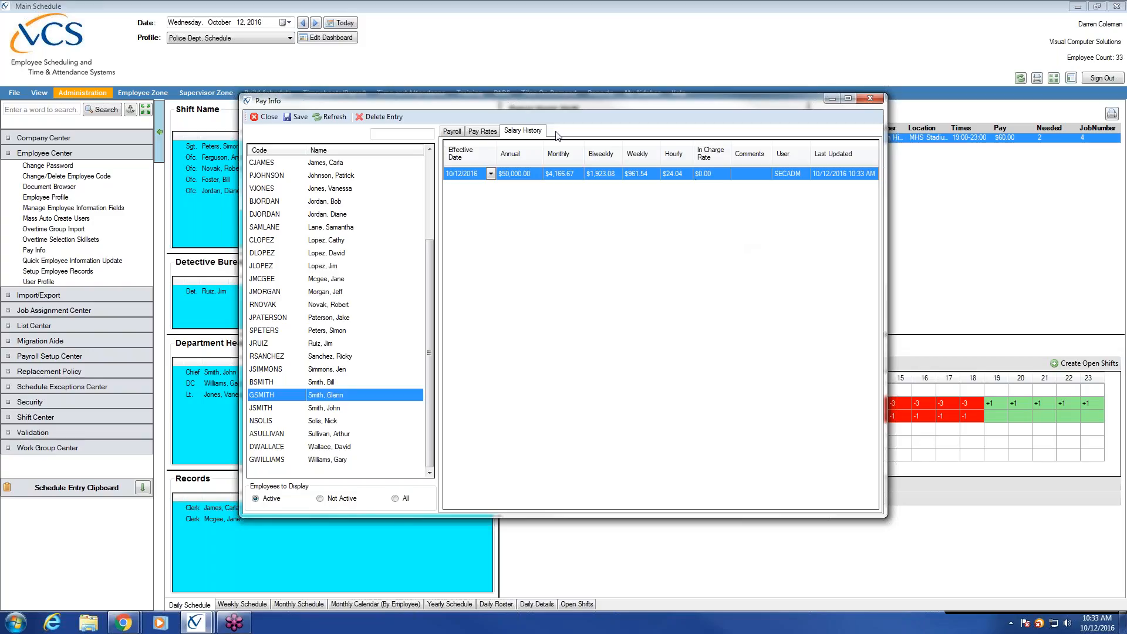
Step: Return to the Payroll tab showing 60 unpaid lunch minutes and 80 hours per pay period
click(469, 137)
click(453, 132)
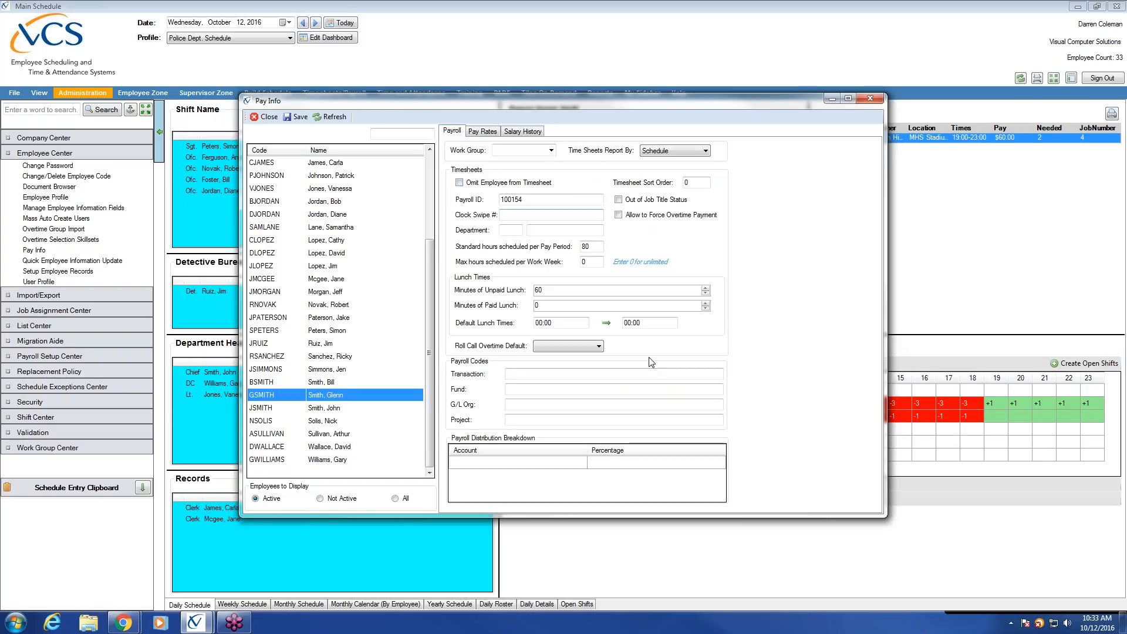
click(485, 133)
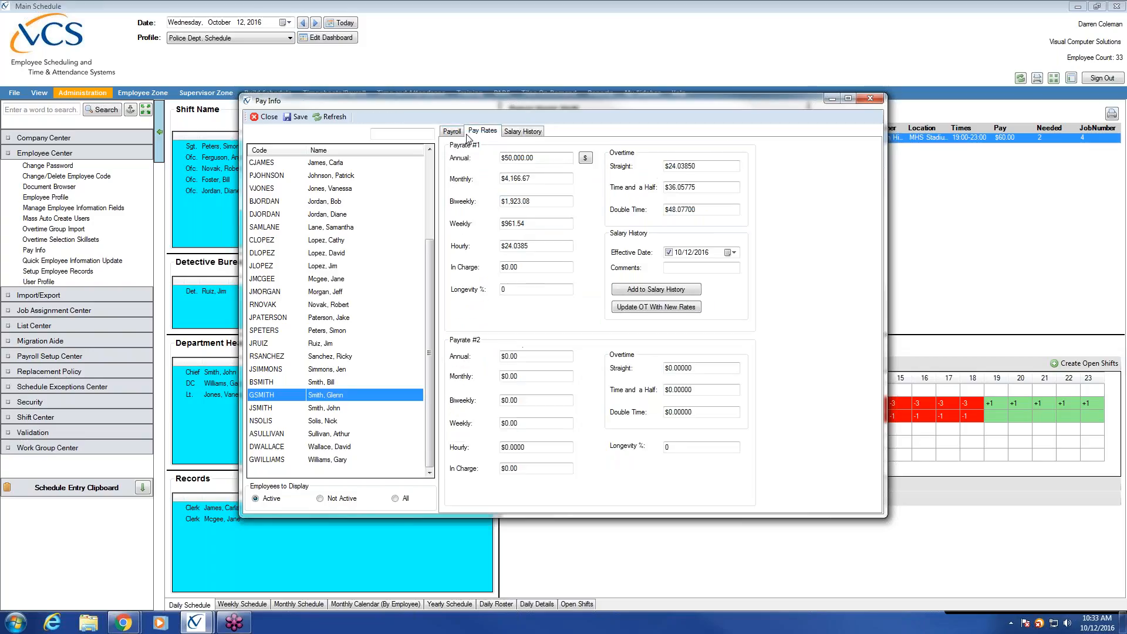
click(450, 132)
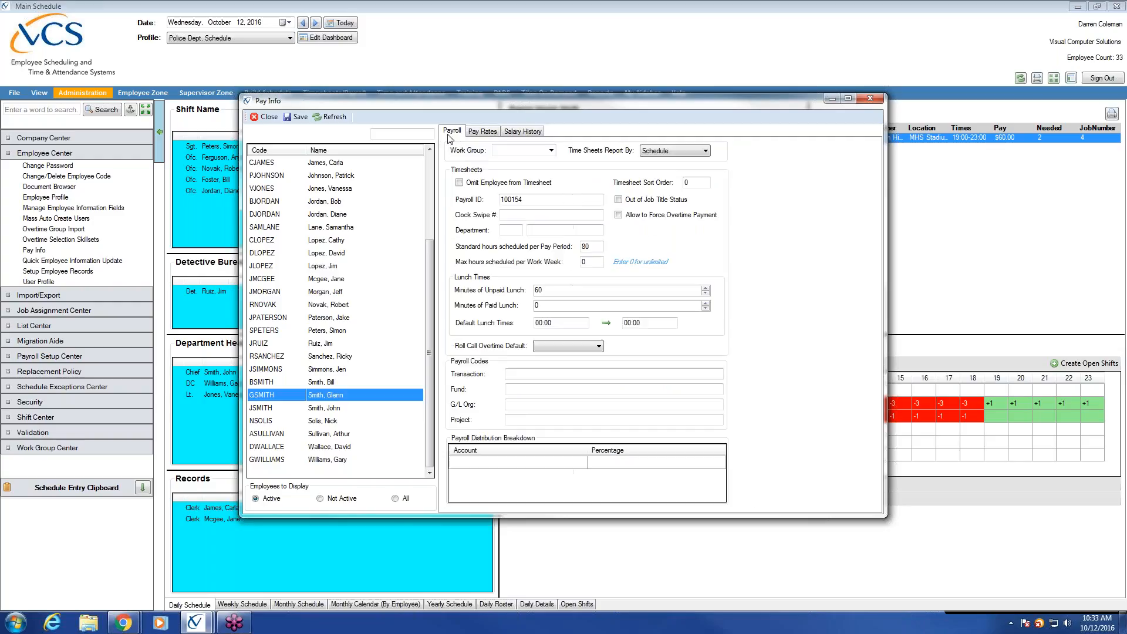
Step: Save the employee's pay info, recheck the pay rates, and close it to the 10/12/2016 Daily Schedule
click(299, 121)
click(487, 132)
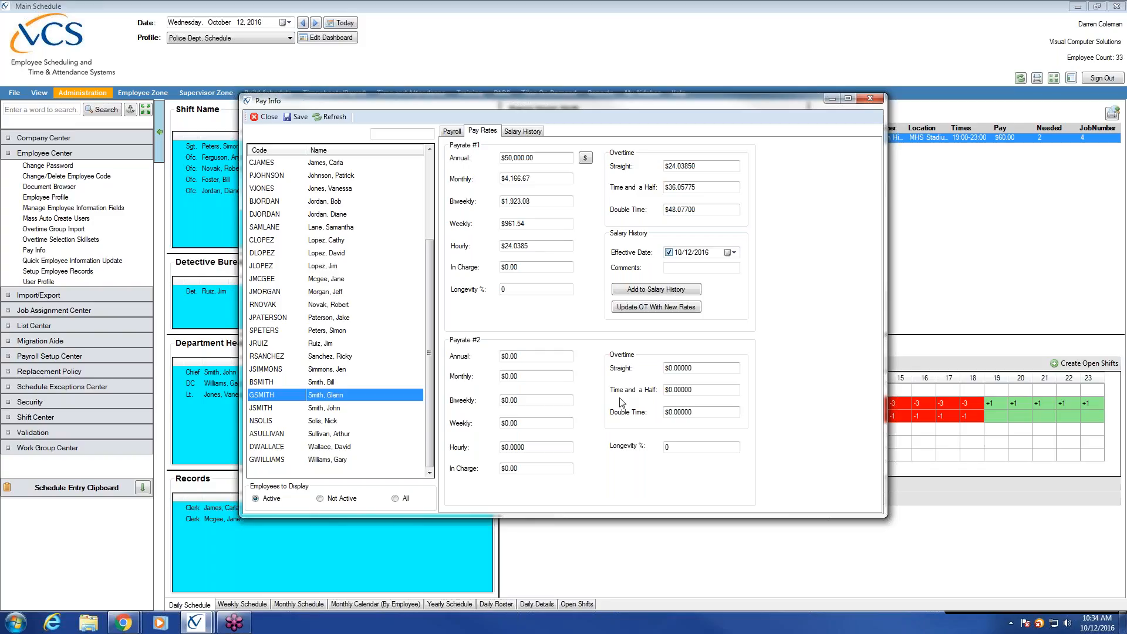
click(874, 101)
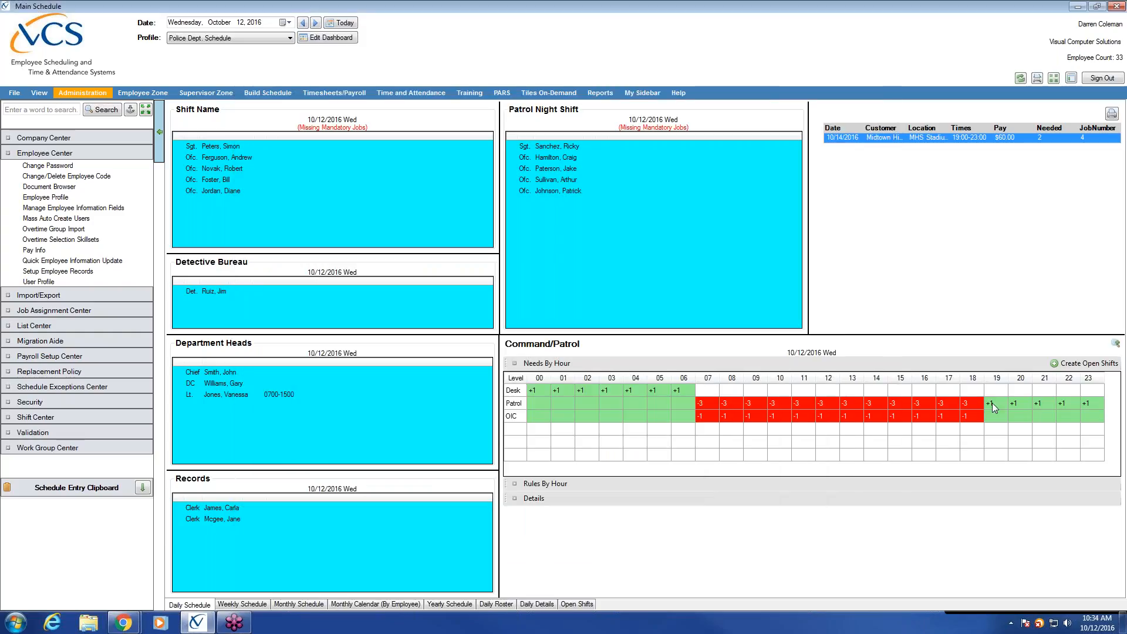
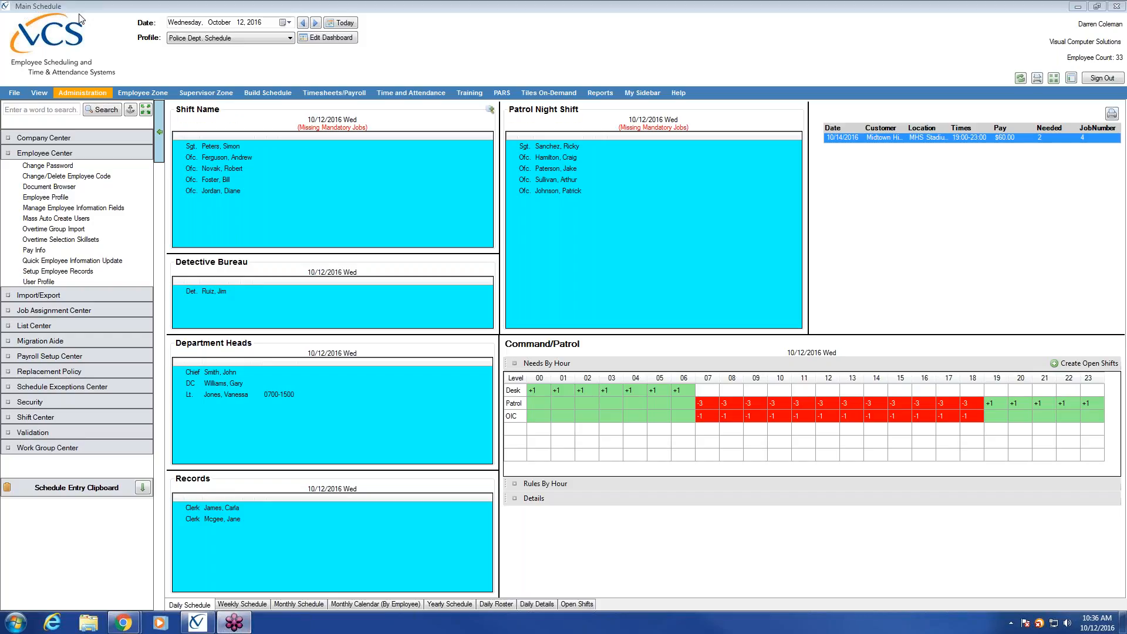
Step: Launch GoToTraining from the hidden system tray icons so its My Trainings page loads in Chrome
right_click(229, 617)
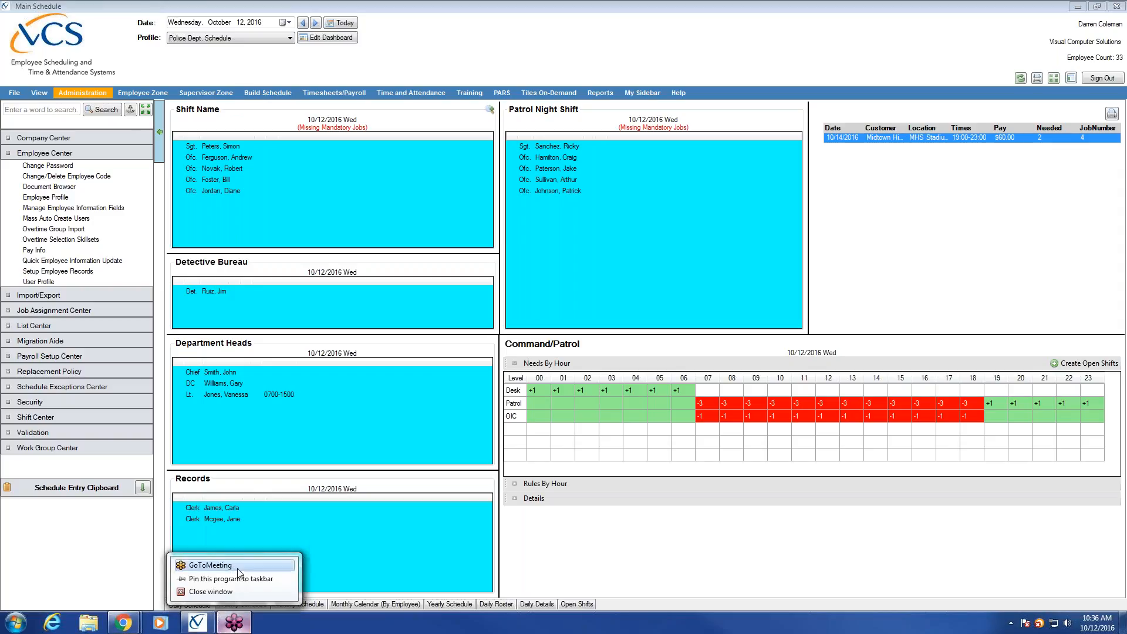
right_click(1011, 627)
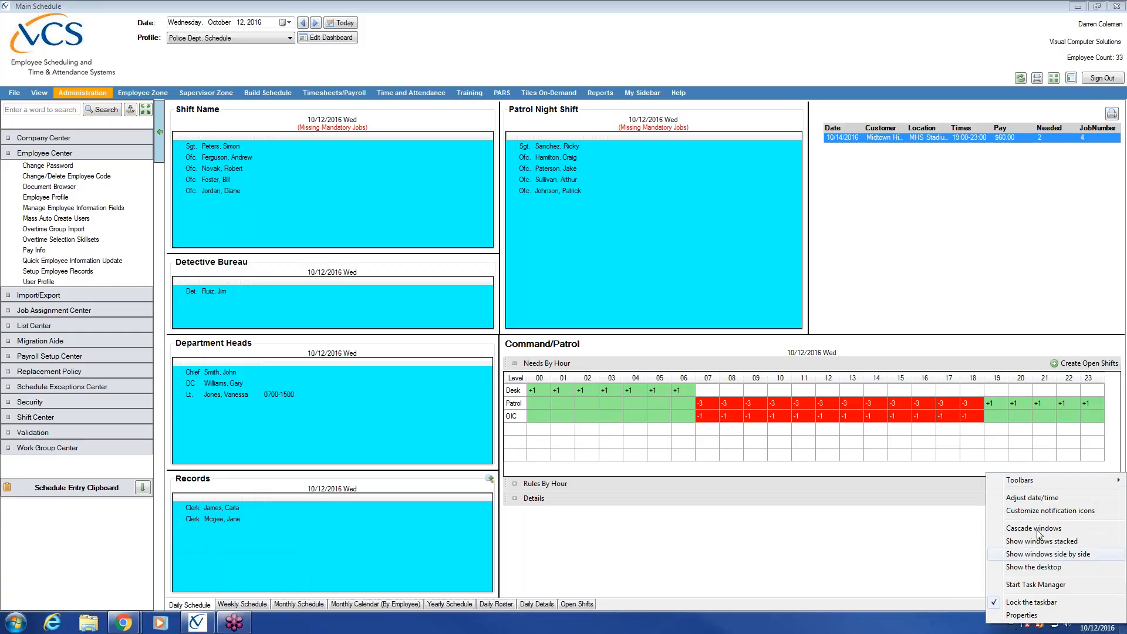
click(978, 616)
click(1012, 622)
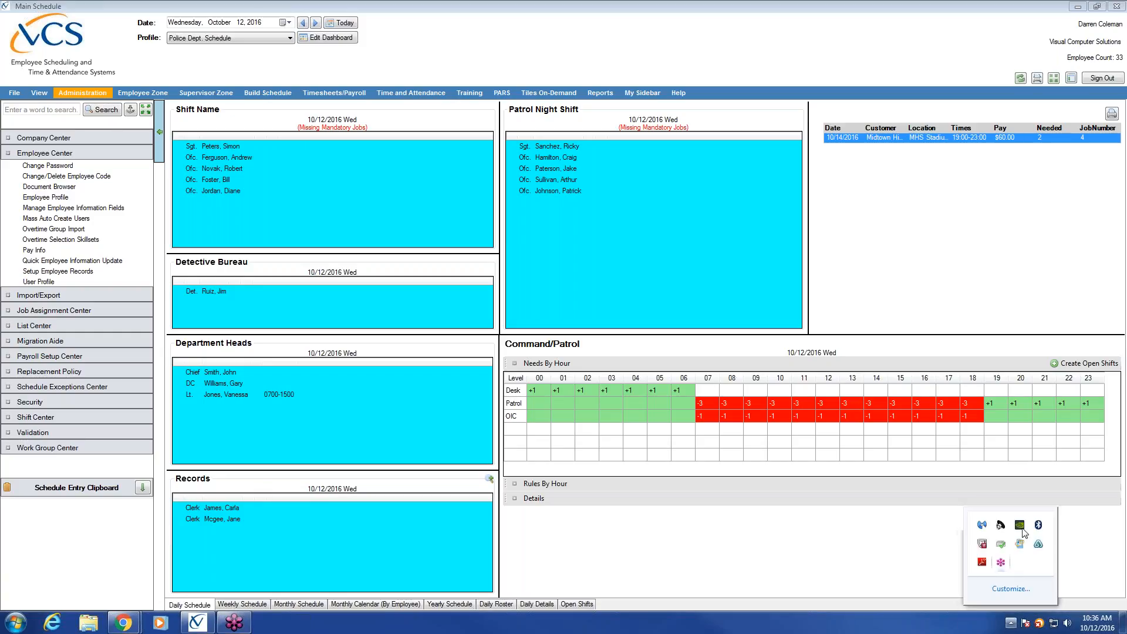
click(1052, 457)
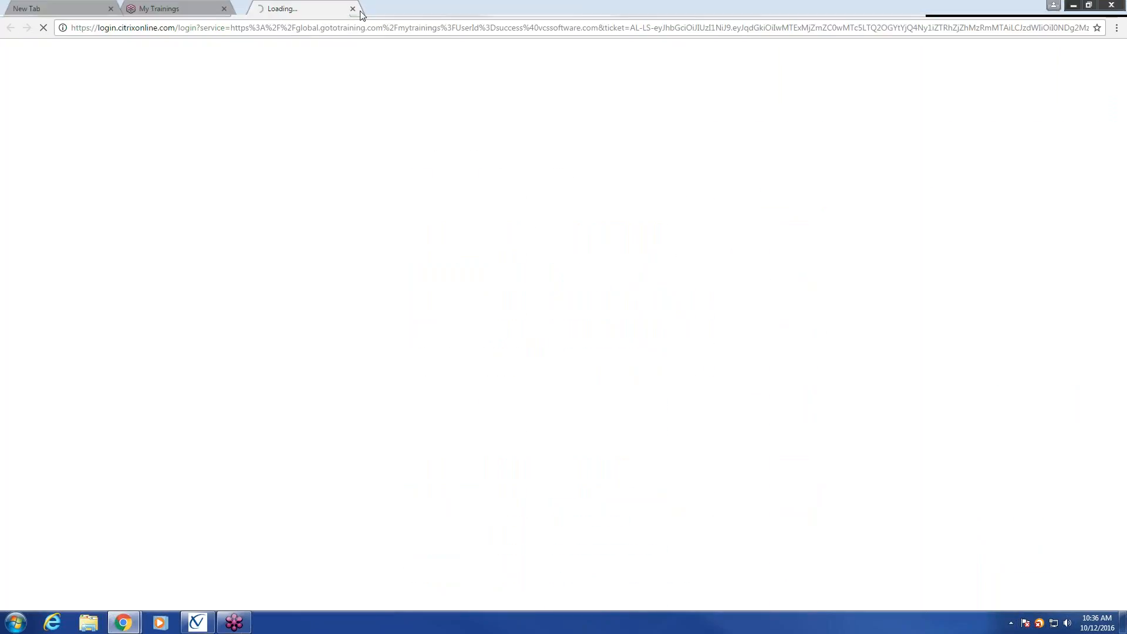
Step: Close the Loading, My Trainings and New Tab tabs and bring up the VCS Training Catalog page
click(353, 10)
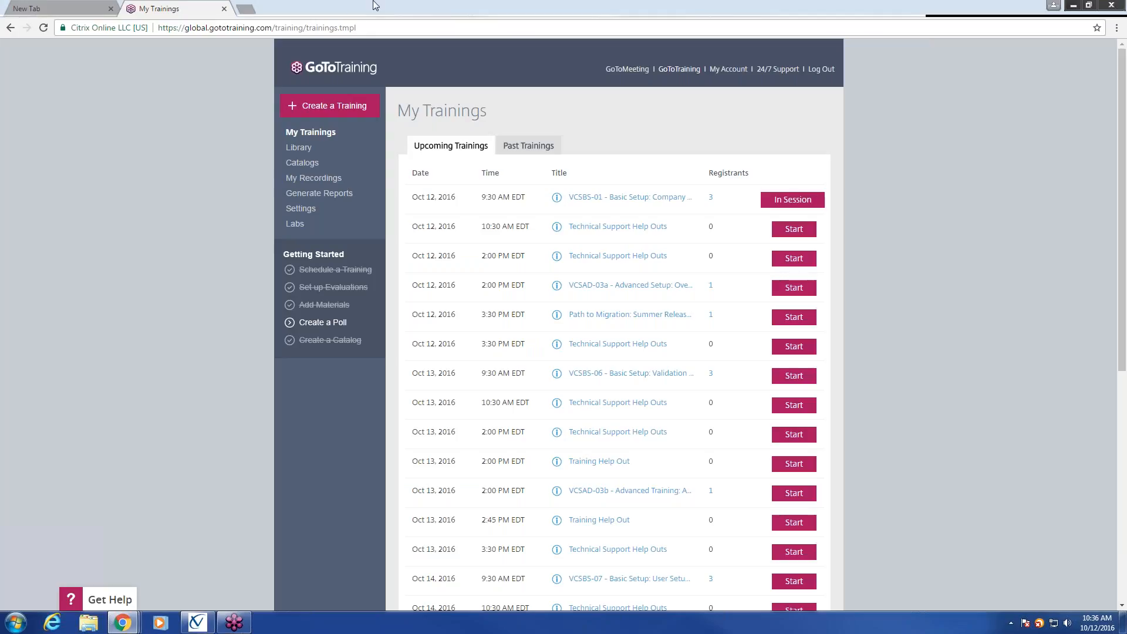
click(224, 9)
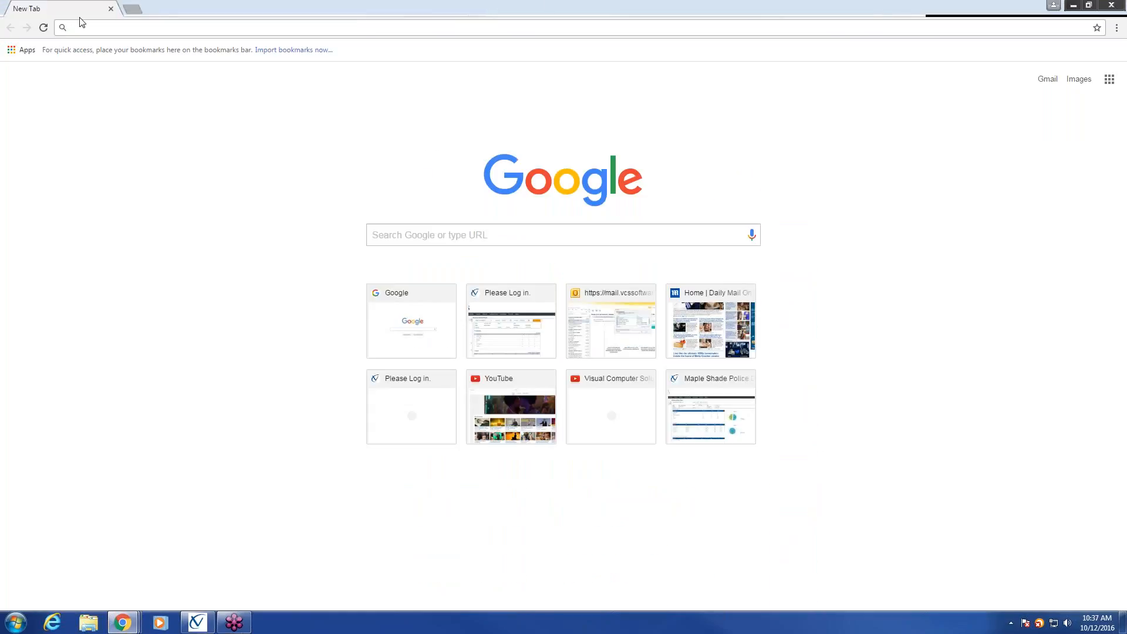
click(110, 8)
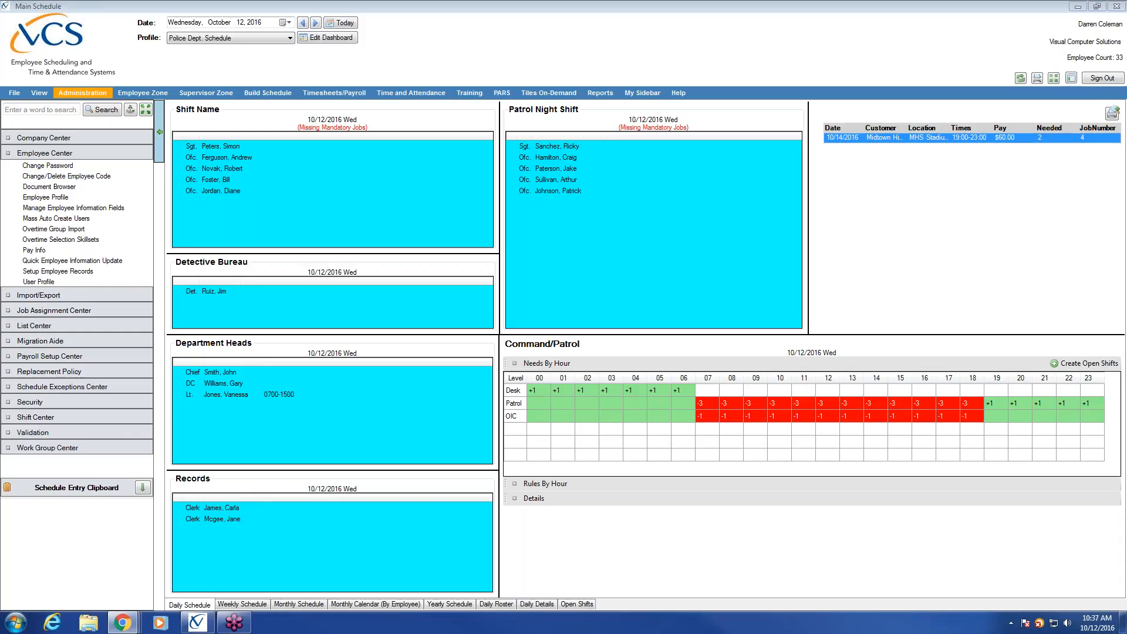
drag(1126, 3, 96, 0)
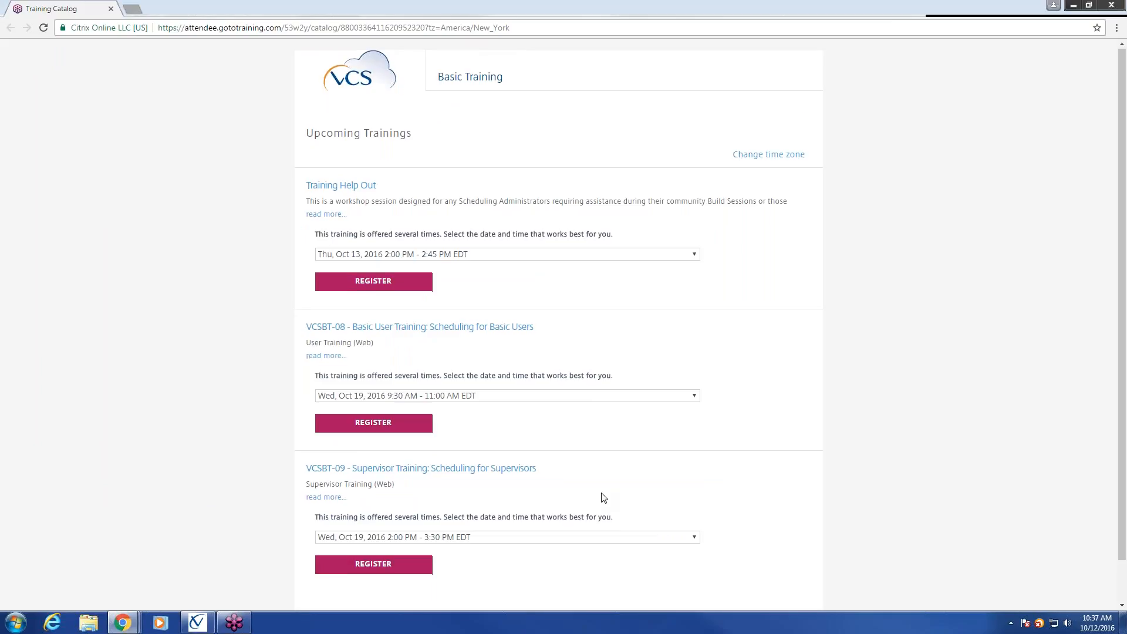
Step: Register for Training Help Out on Thu, Oct 13 at 2:00 PM, then move into the Organization and reason fields
scroll(604, 498, down, 1)
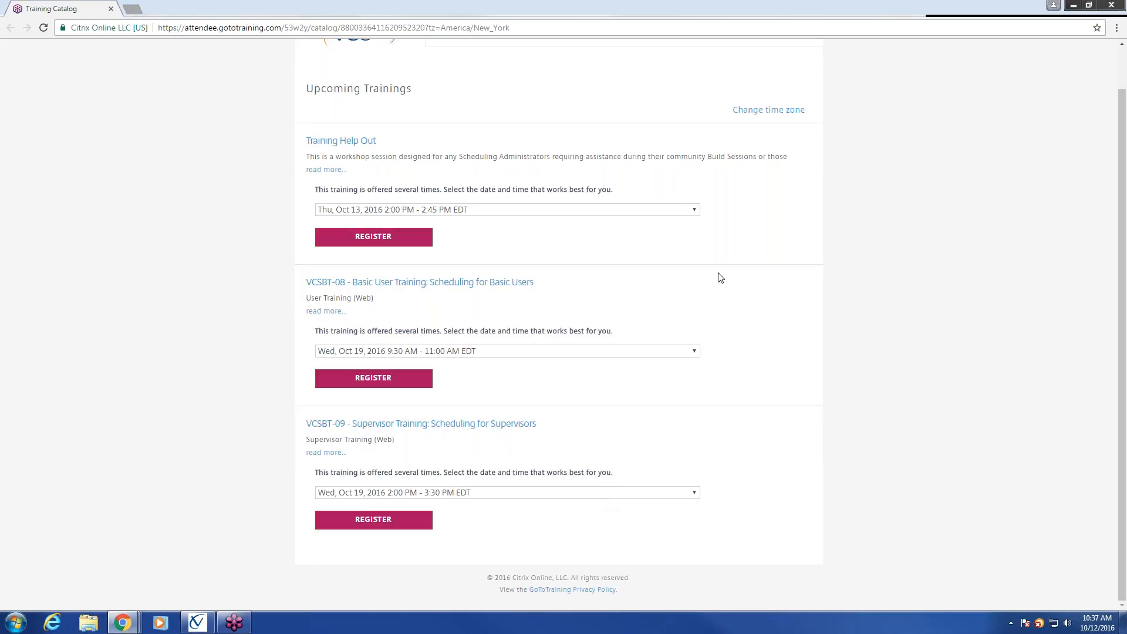
click(695, 211)
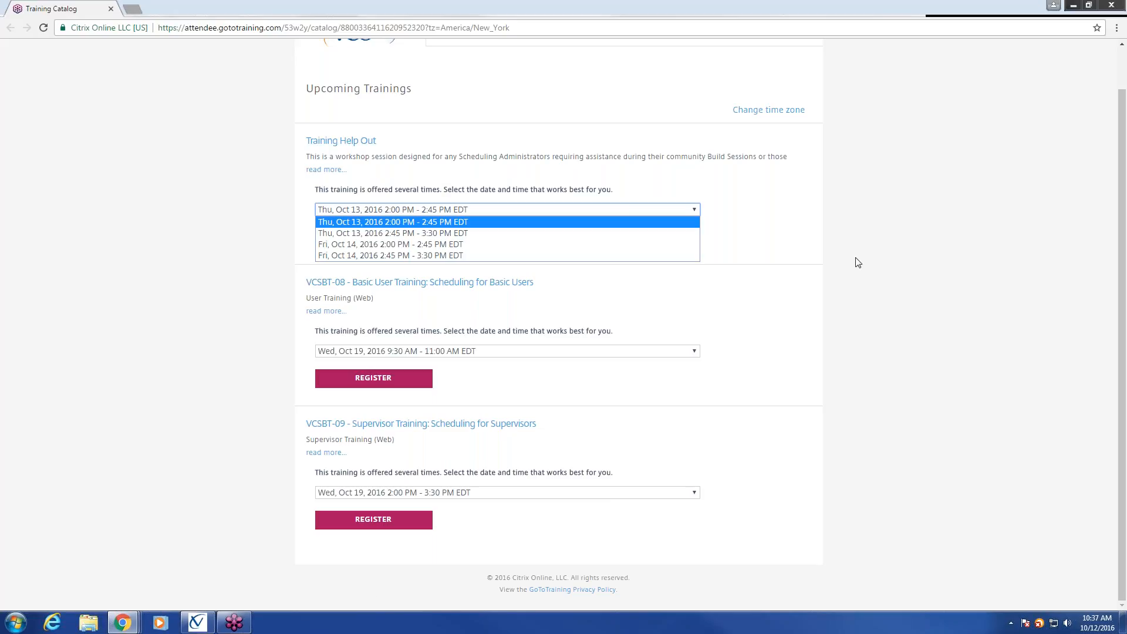
click(500, 222)
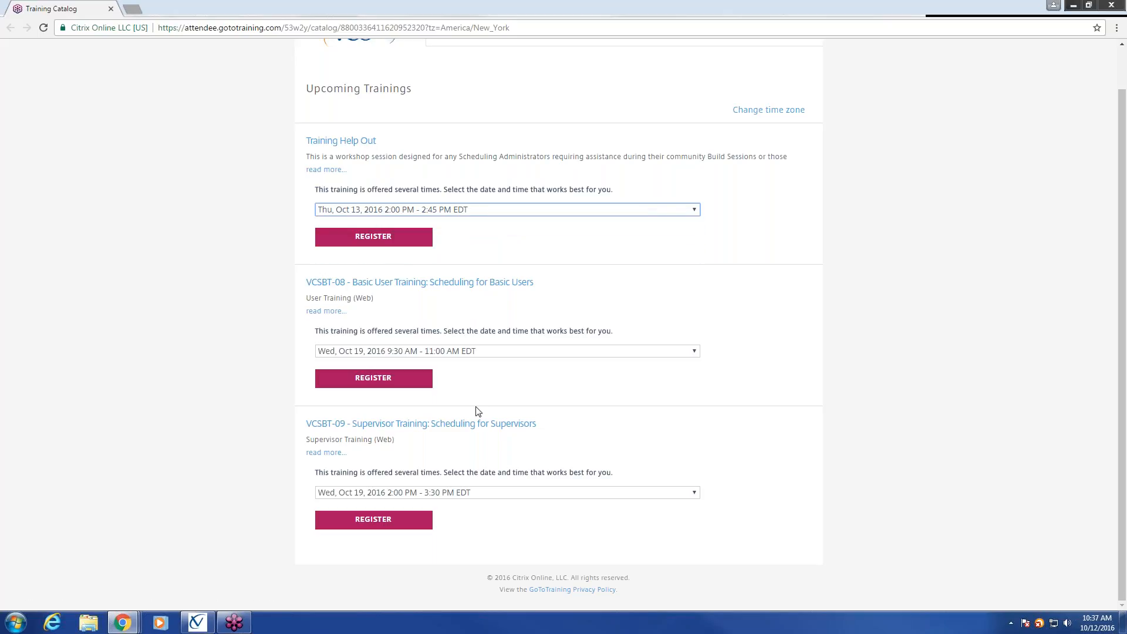
click(364, 241)
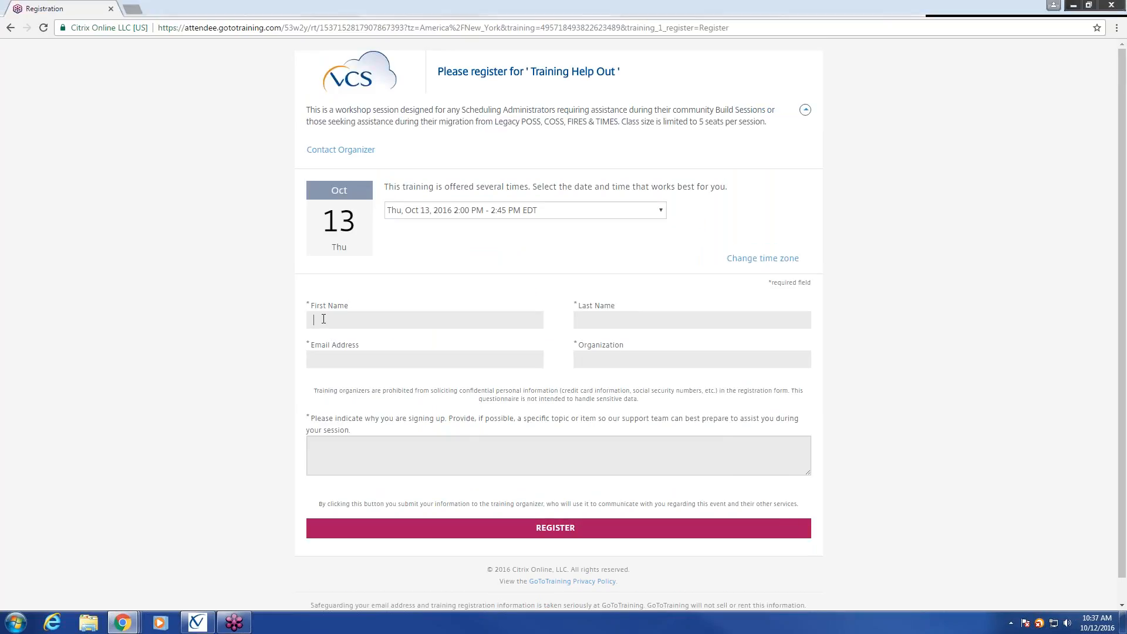
click(626, 362)
click(386, 465)
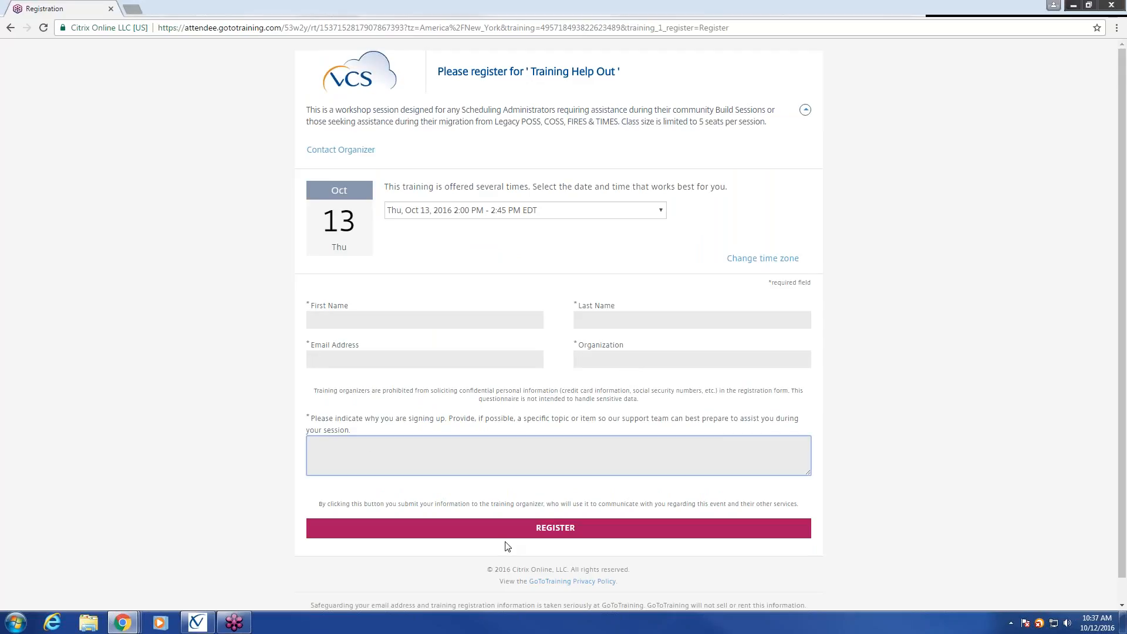